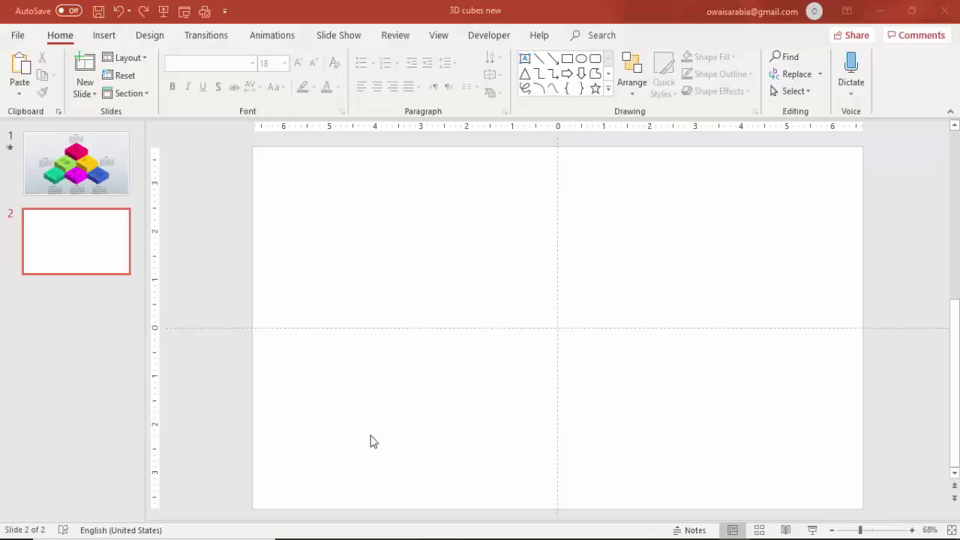
# Give the blank slide 2 a linear gradient background fill at a 270° angle
pyautogui.rightClick(399, 255)
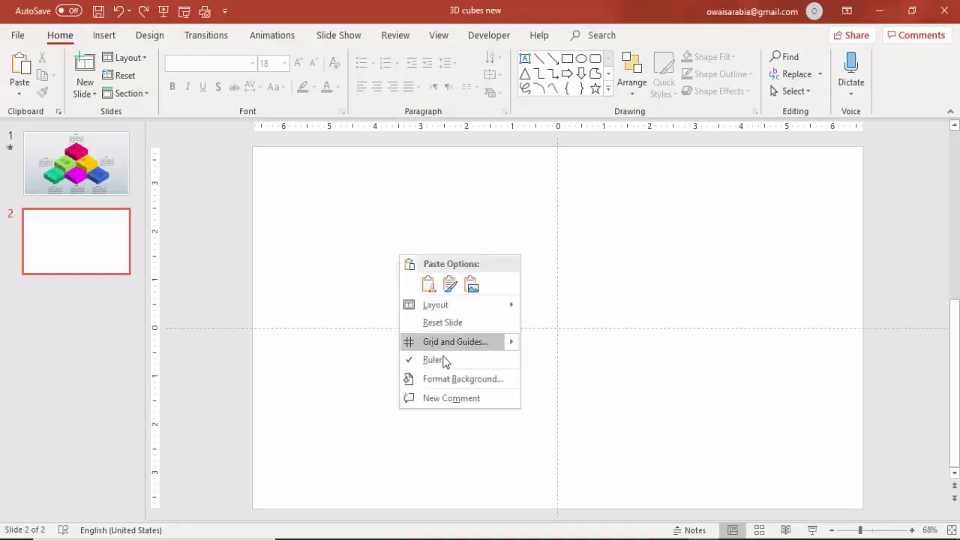
pyautogui.click(458, 381)
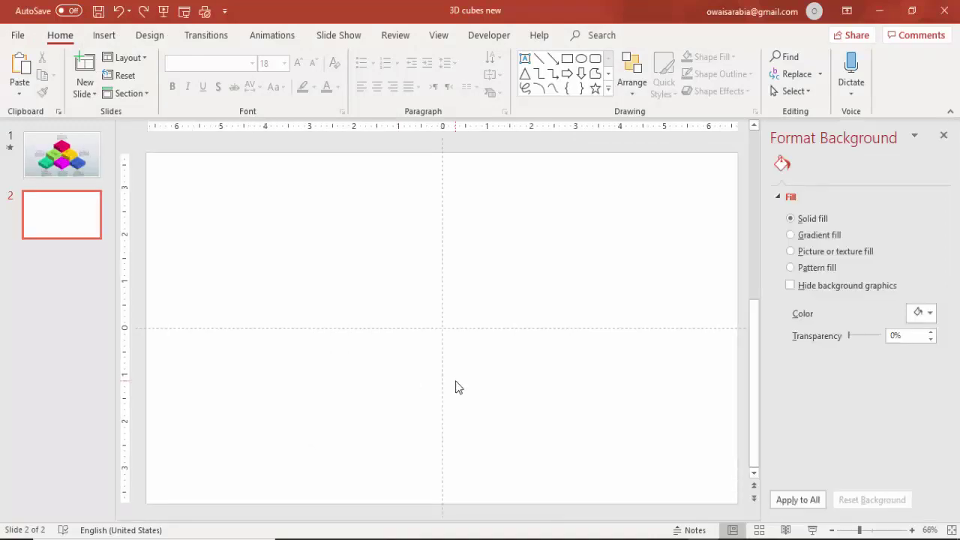
pyautogui.click(801, 237)
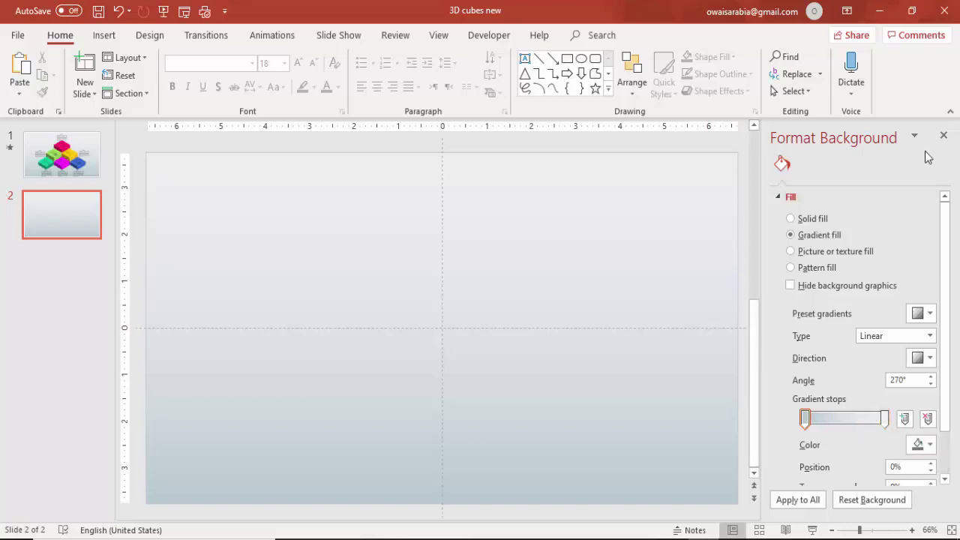
pyautogui.click(944, 135)
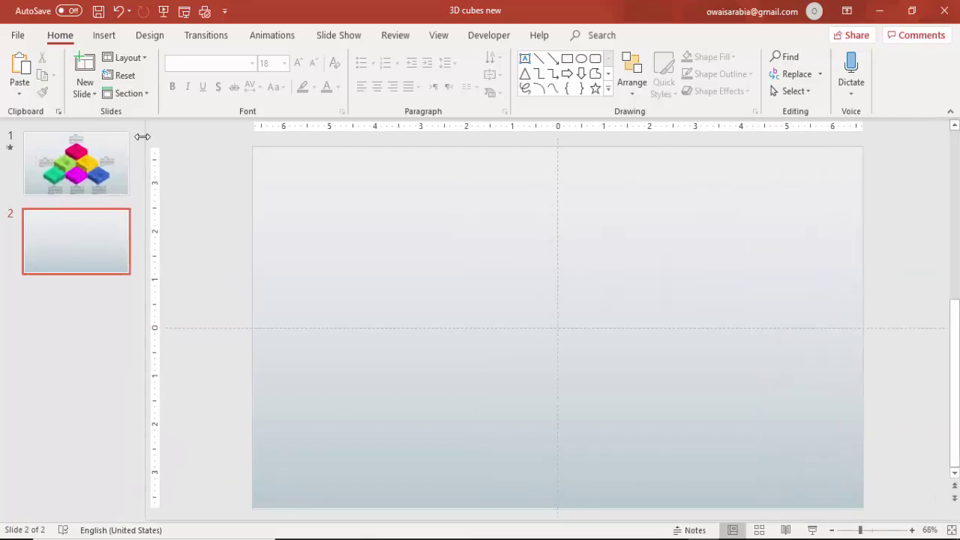
# Draw a square of about 1.77" by 1.77" near the centre of the slide
pyautogui.click(102, 35)
pyautogui.click(225, 86)
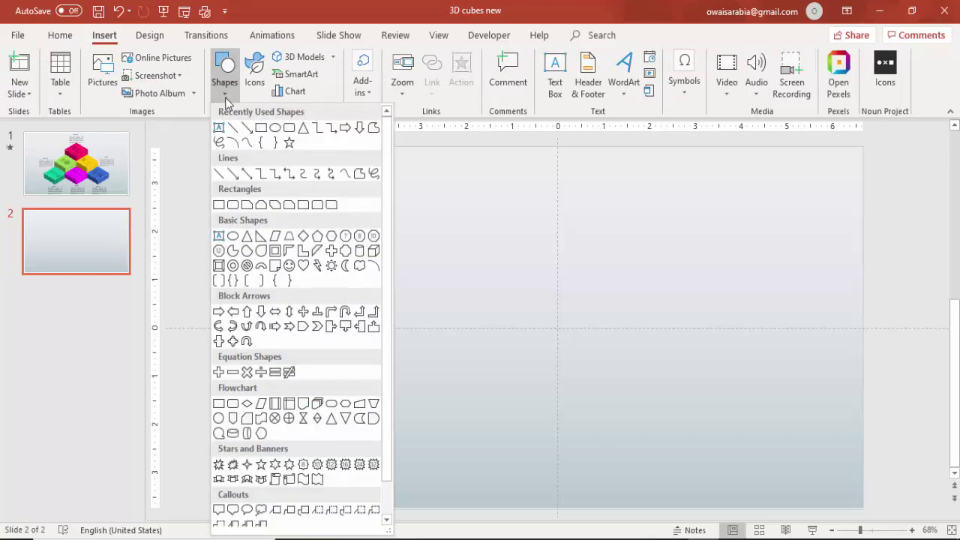
pyautogui.click(220, 208)
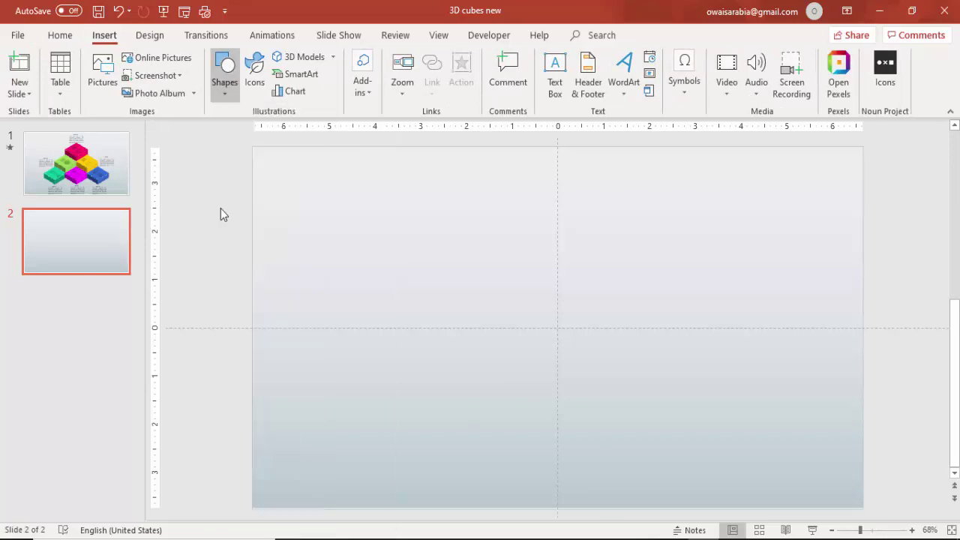
pyautogui.moveTo(543, 336); pyautogui.dragTo(590, 362)
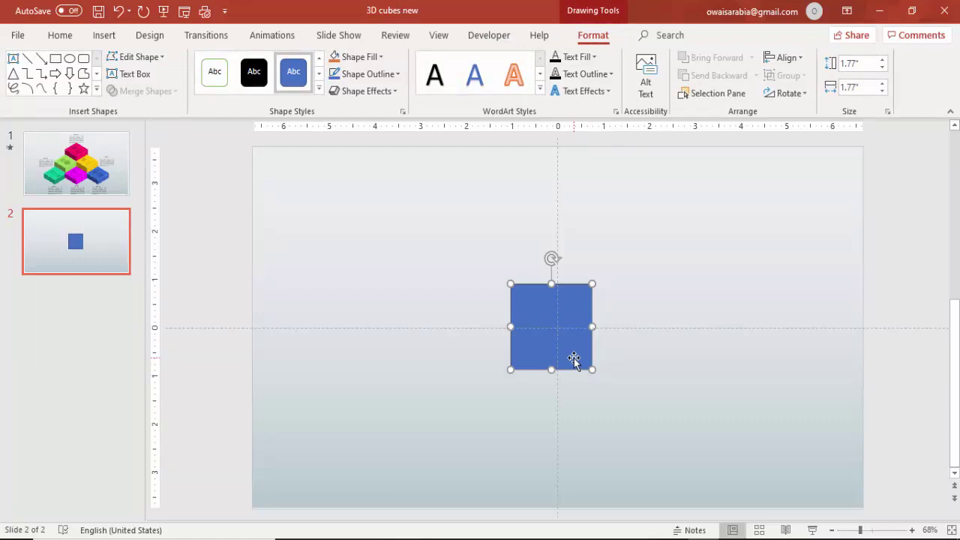
# Apply the parallel 3-D rotation preset with X 314.7°, Y 324.6° and Z 60.2° to the square
pyautogui.rightClick(574, 360)
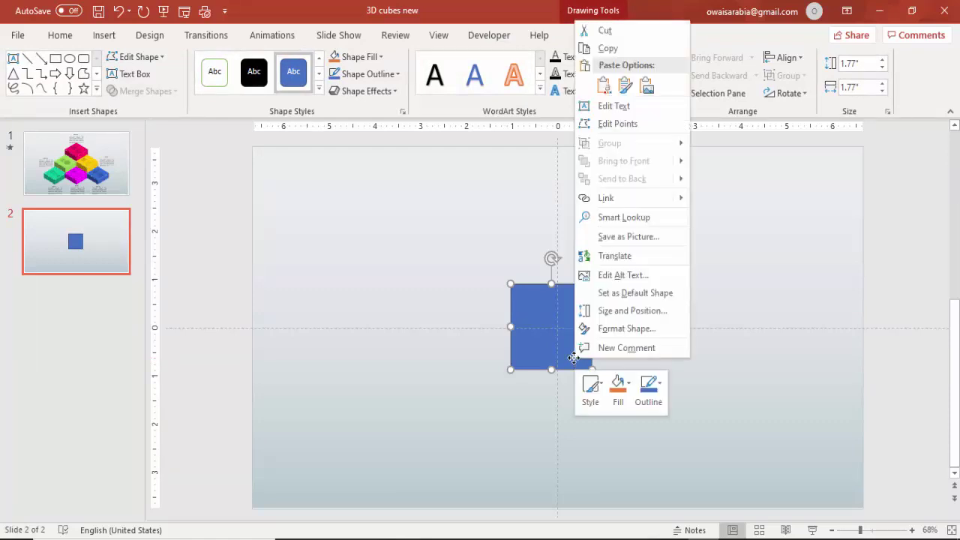
pyautogui.click(652, 333)
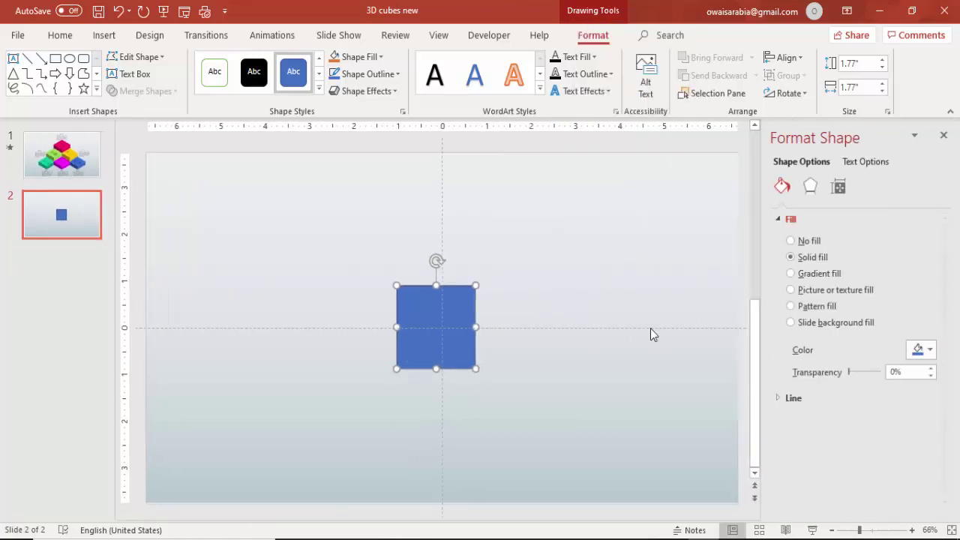
pyautogui.click(815, 182)
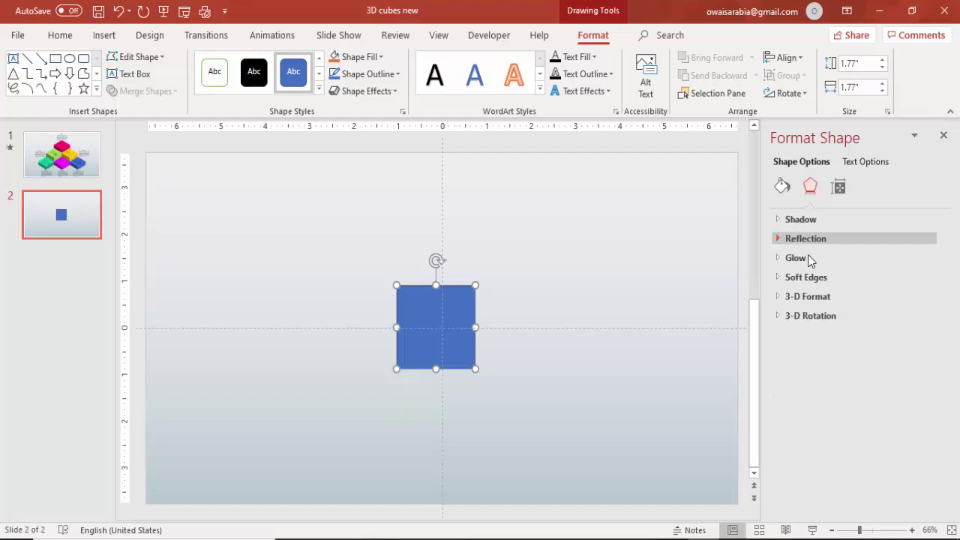
pyautogui.click(844, 316)
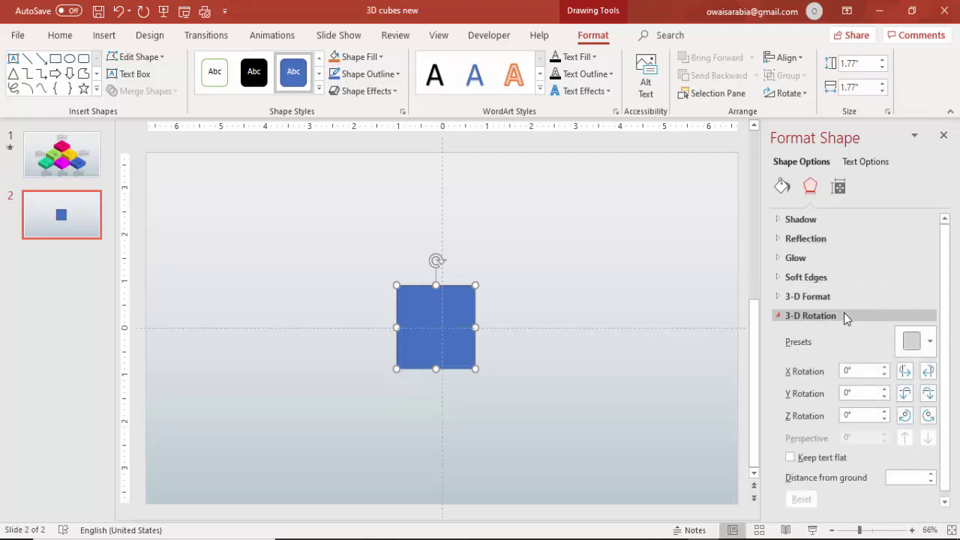
pyautogui.click(913, 350)
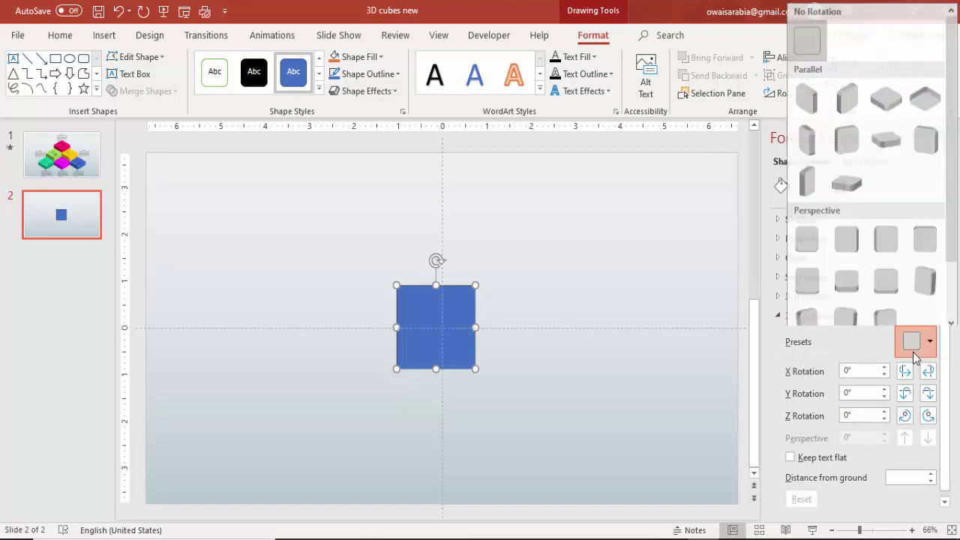
pyautogui.click(884, 94)
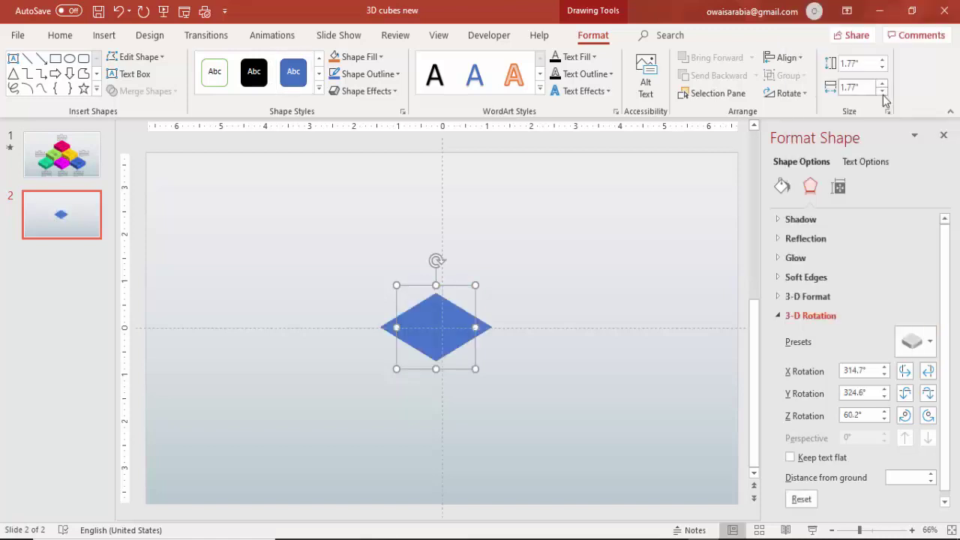
# Set the rotated square's 3-D depth to 35 pt and give it a white 1 pt contour
pyautogui.click(780, 299)
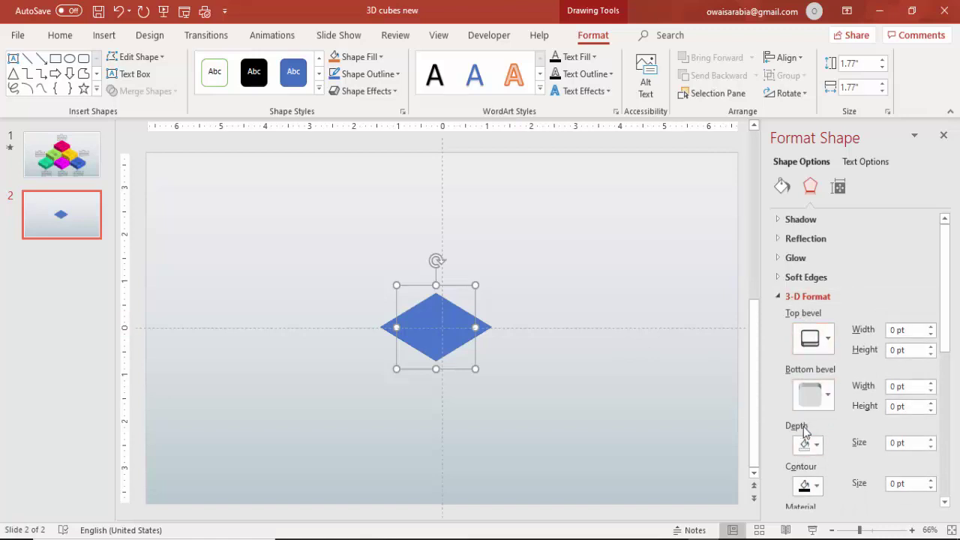
pyautogui.click(931, 440)
pyautogui.moveTo(931, 440); pyautogui.dragTo(931, 443)
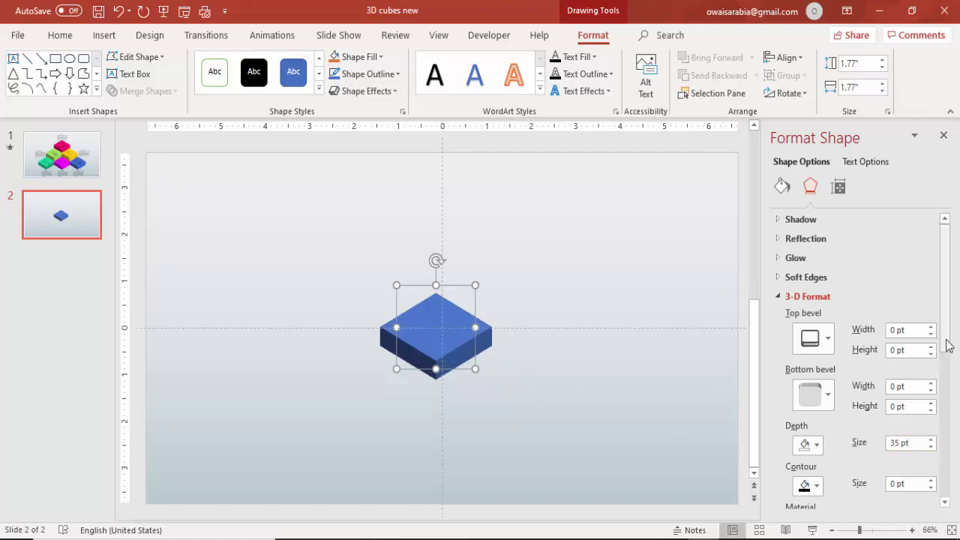
pyautogui.moveTo(945, 343); pyautogui.dragTo(951, 405)
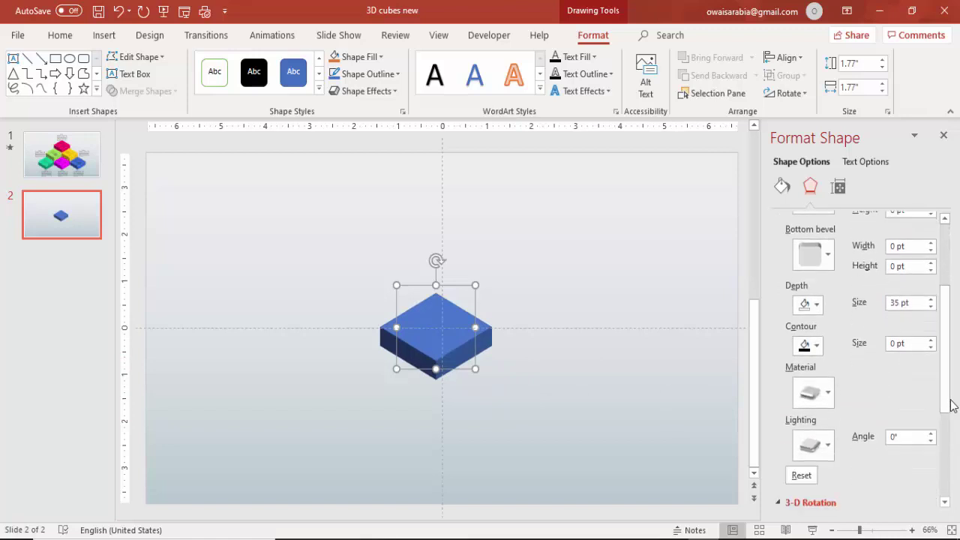
pyautogui.click(816, 346)
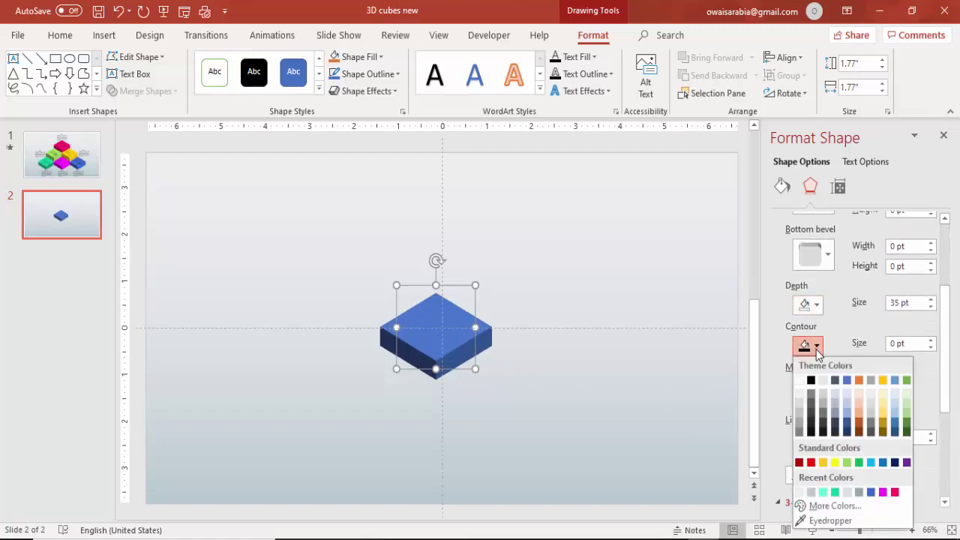
pyautogui.click(799, 381)
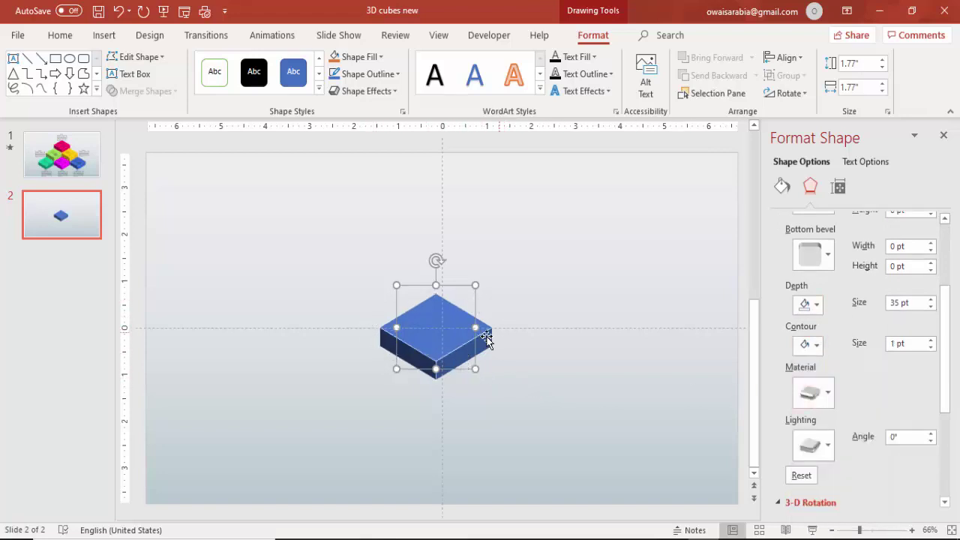
# Apply the third Special Effect material and the first Cool lighting option to the 3-D block
pyautogui.click(826, 397)
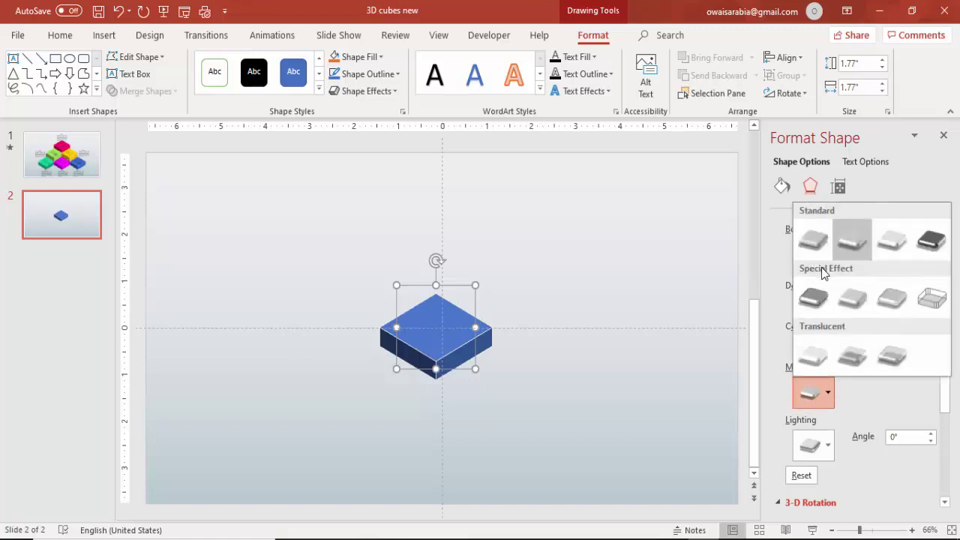
pyautogui.click(895, 299)
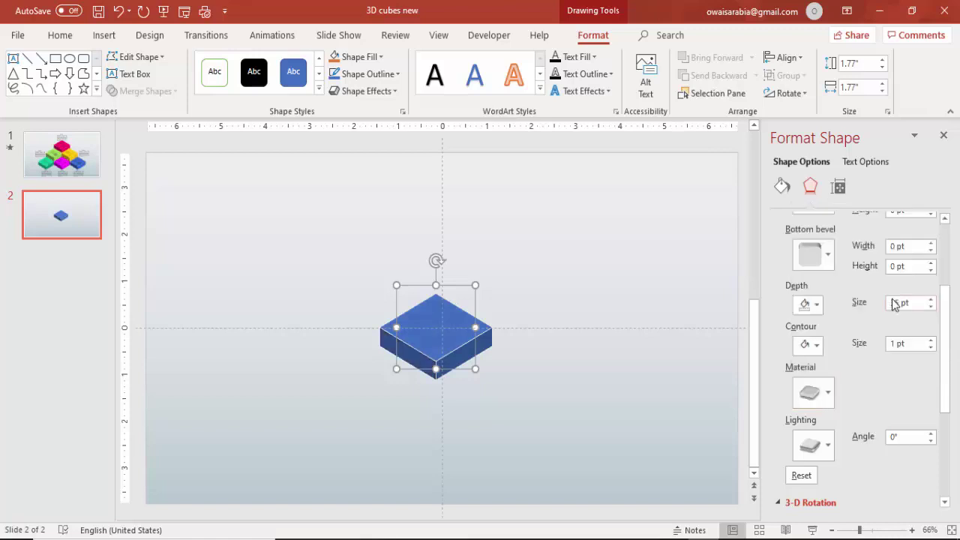
pyautogui.click(810, 453)
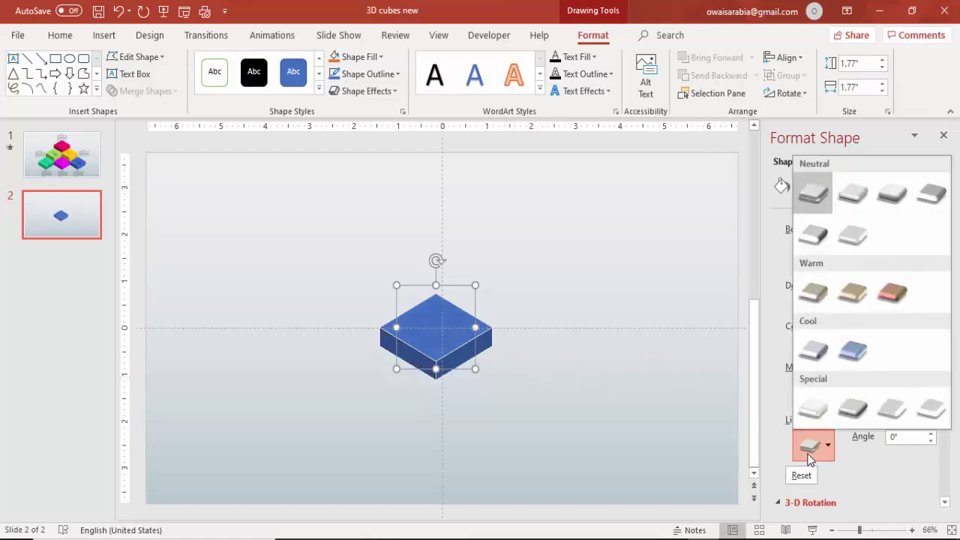
pyautogui.click(813, 350)
pyautogui.click(627, 382)
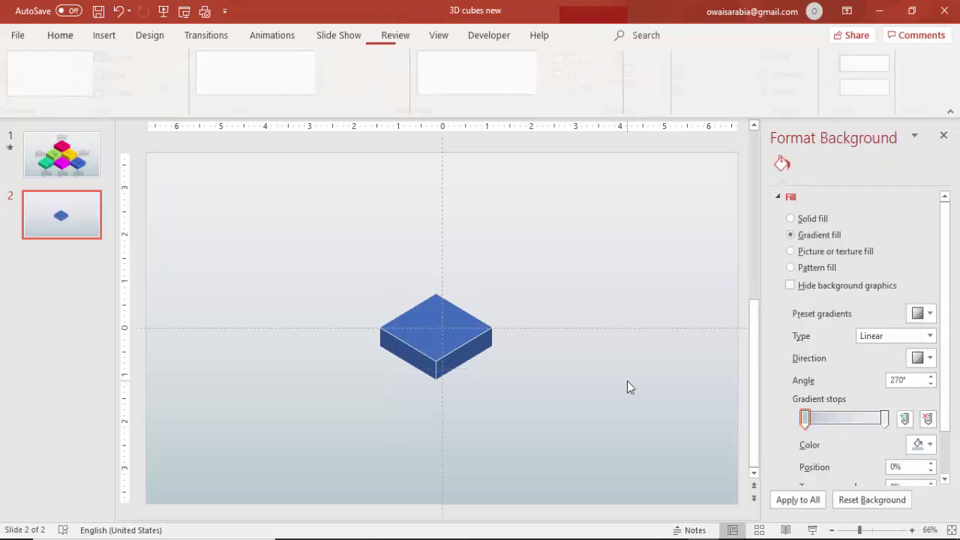
# Move the blue block to the left half of the slide, just below the horizontal guide
pyautogui.click(471, 349)
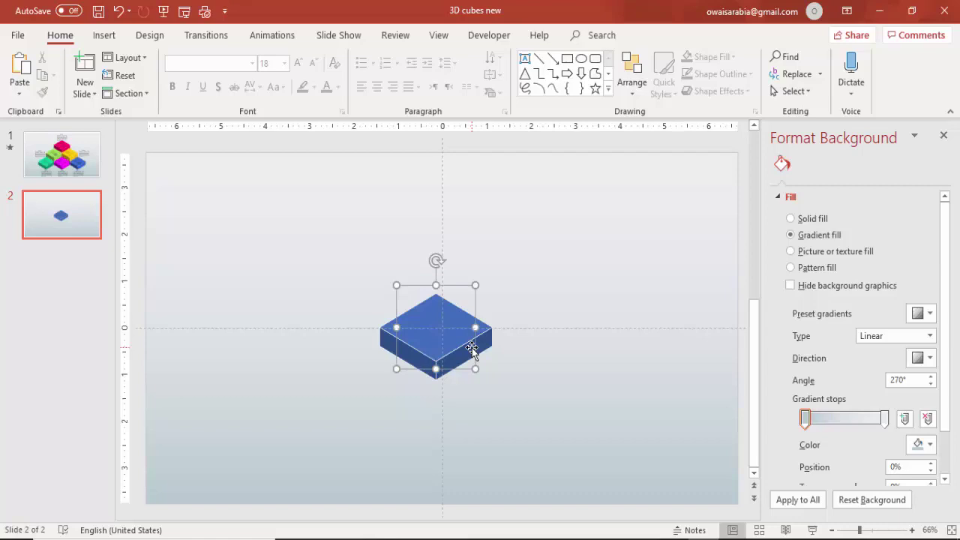
pyautogui.moveTo(471, 349); pyautogui.dragTo(326, 382)
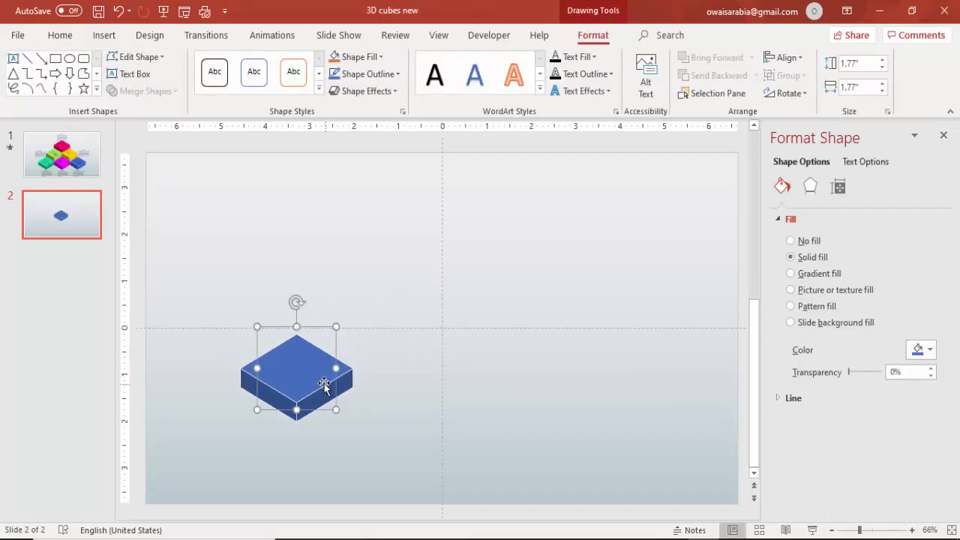
pyautogui.press('Up')
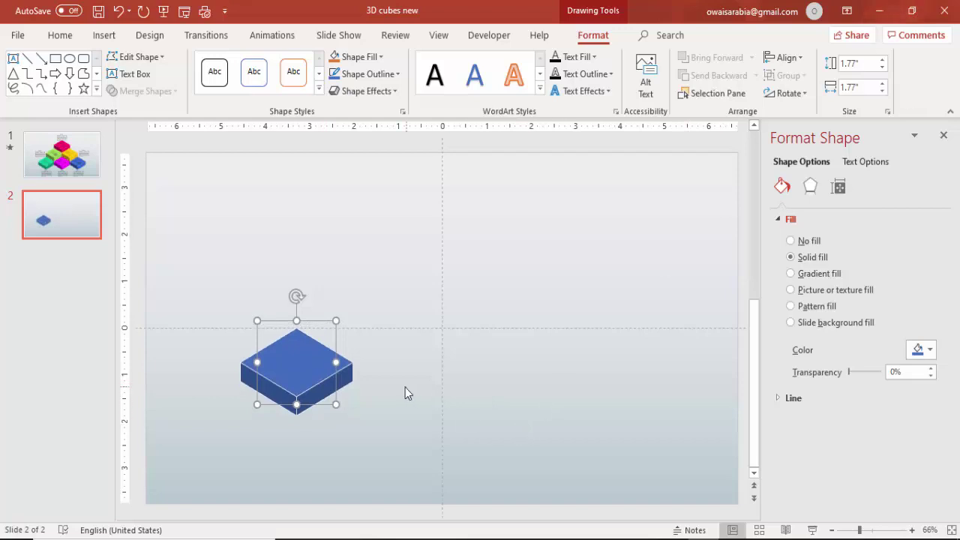
# Set both the block's shape fill and its outline to the standard Light Green colour
pyautogui.click(366, 56)
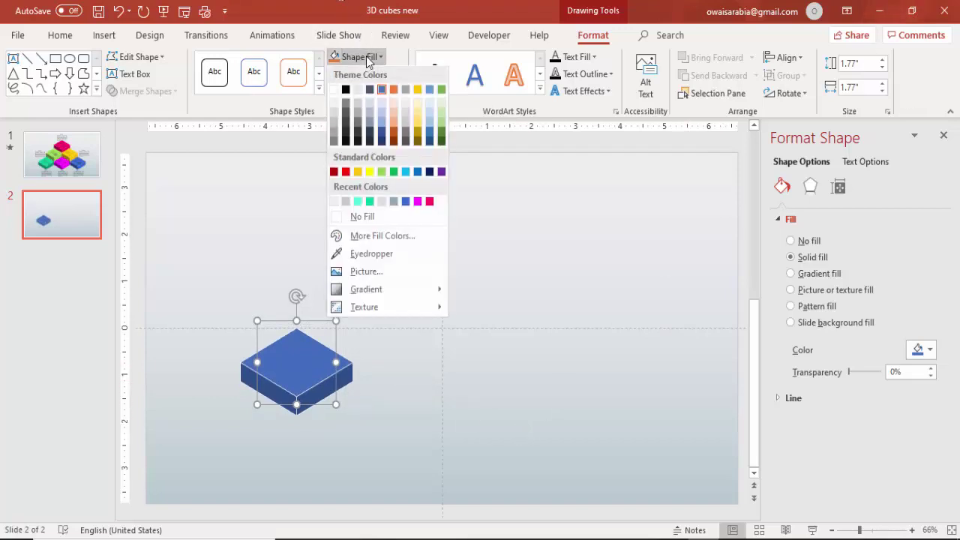
pyautogui.click(382, 173)
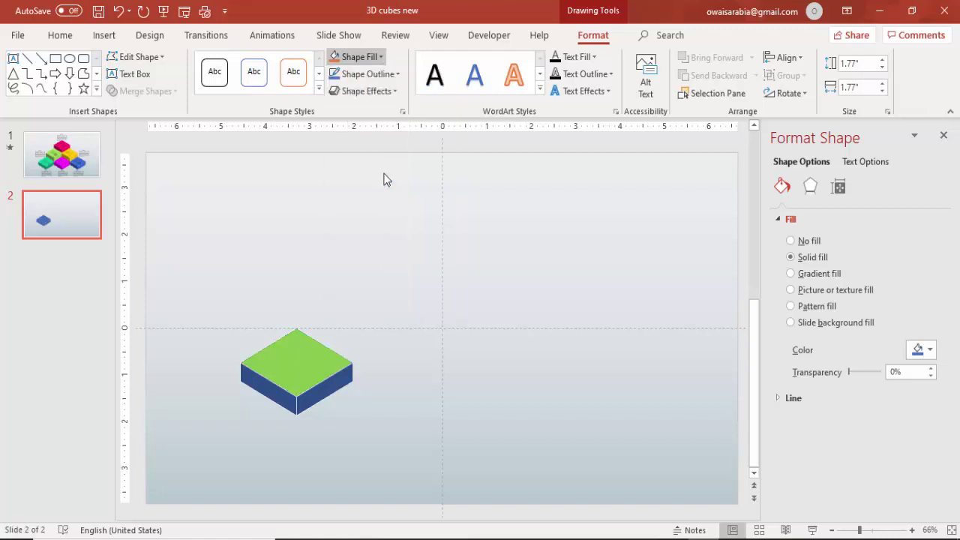
pyautogui.click(380, 74)
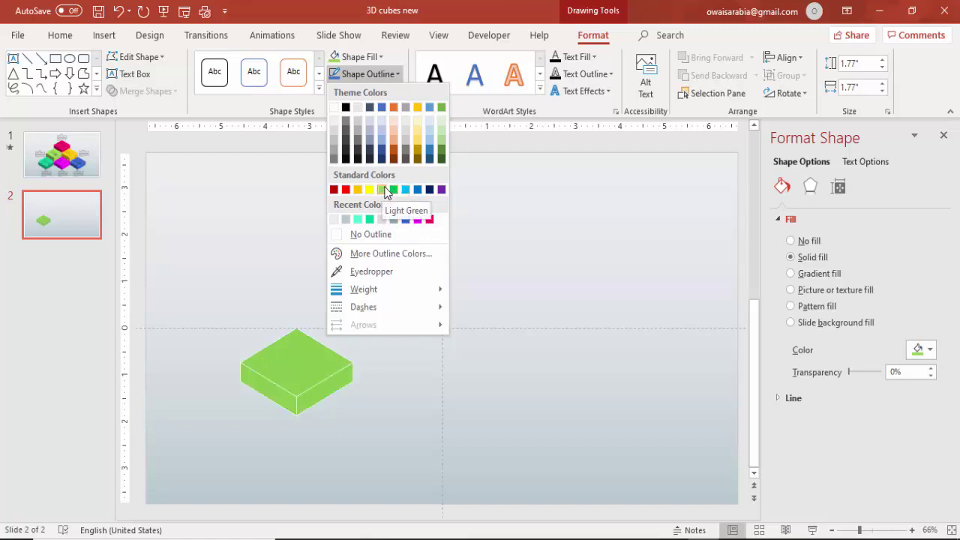
pyautogui.click(385, 191)
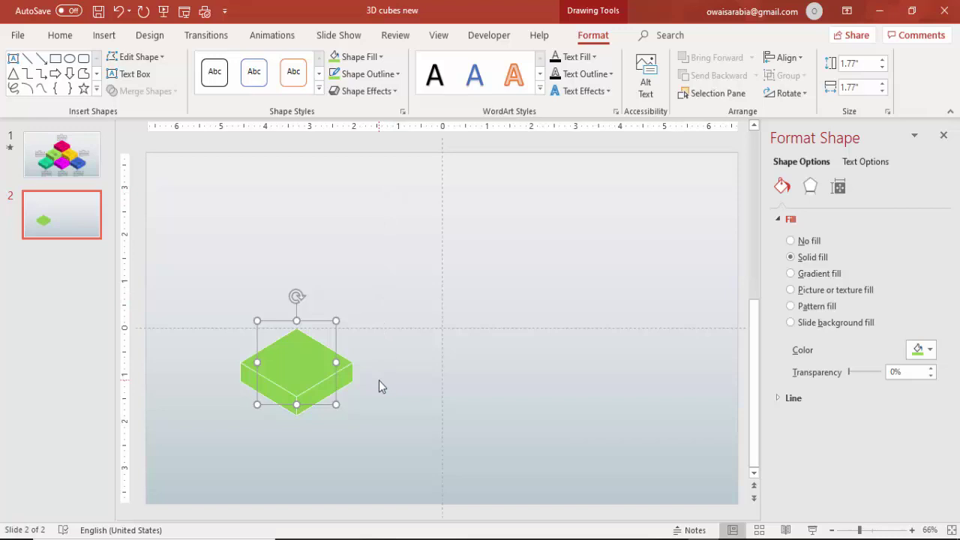
# Duplicate the green block twice to form a touching row of three, and centre the row on the vertical guide
pyautogui.hotkey('ctrl', 'd')
pyautogui.moveTo(315, 395); pyautogui.dragTo(415, 384)
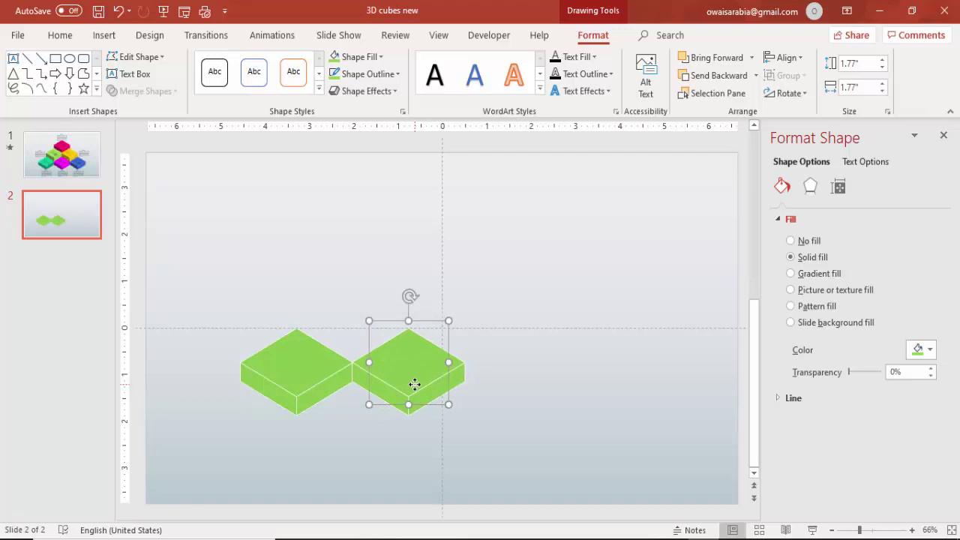
pyautogui.hotkey('ctrl', 'd')
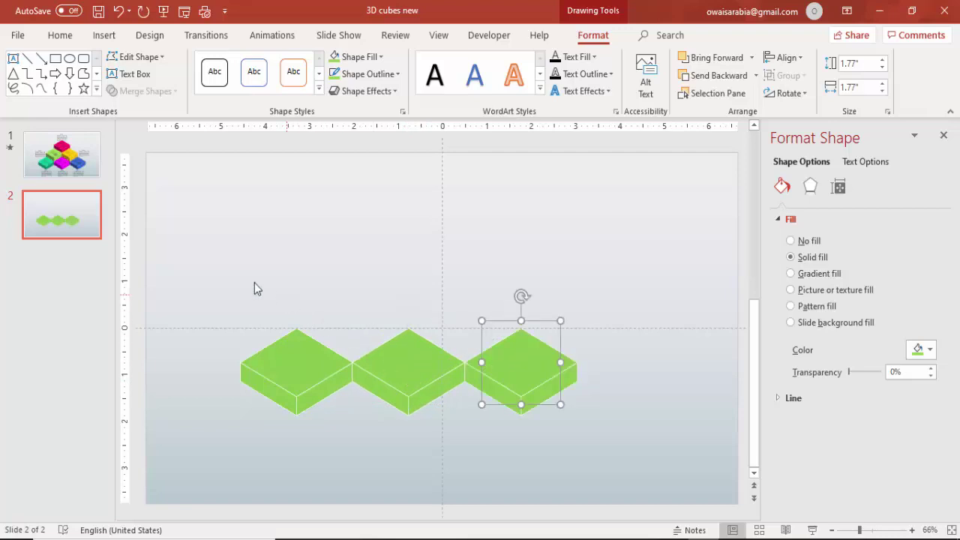
pyautogui.moveTo(208, 273); pyautogui.dragTo(734, 485)
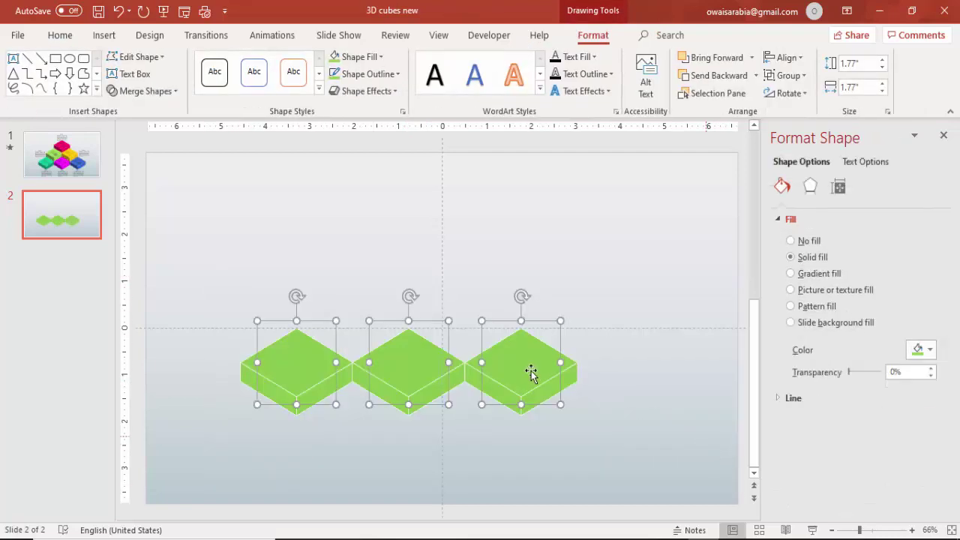
pyautogui.moveTo(531, 370); pyautogui.dragTo(564, 370)
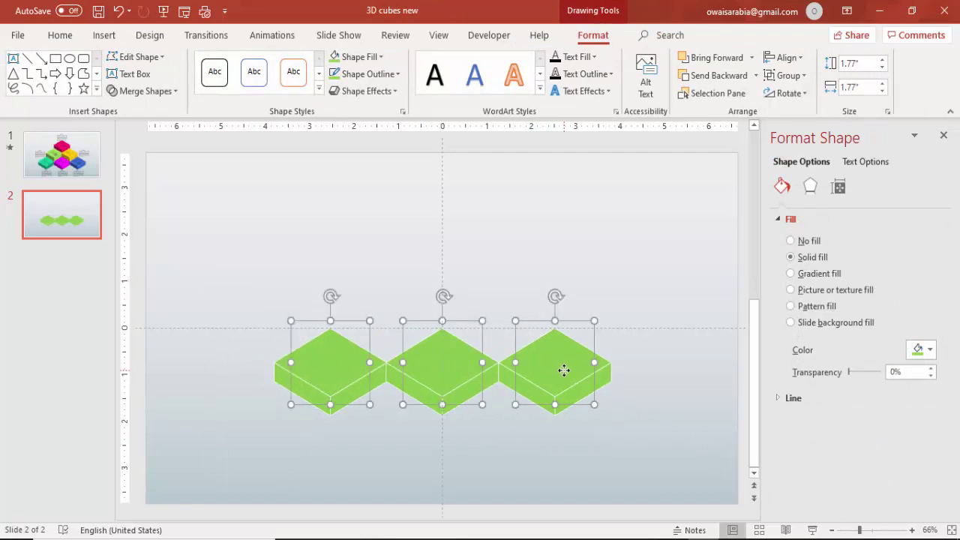
pyautogui.click(568, 267)
# Set the middle block's shape fill and outline to the standard Orange colour
pyautogui.click(461, 354)
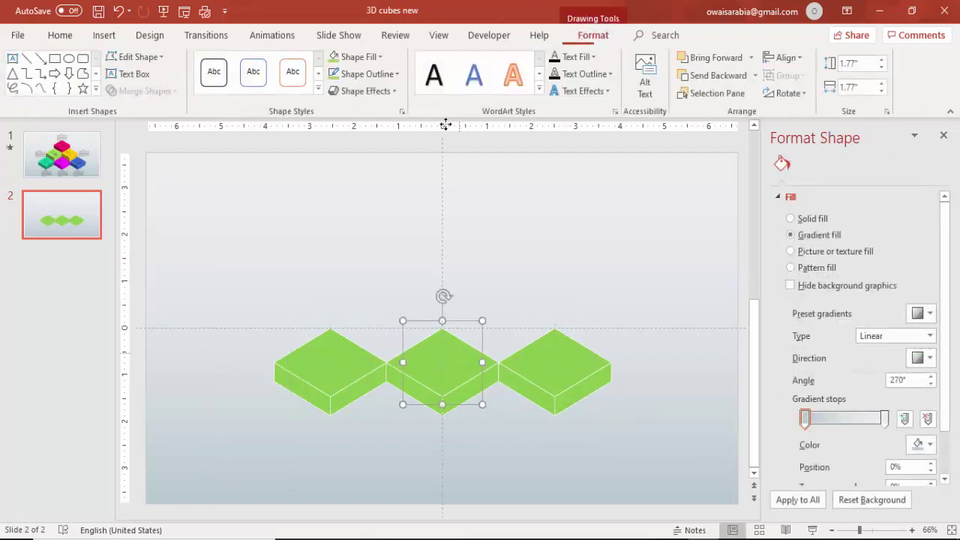
pyautogui.click(360, 57)
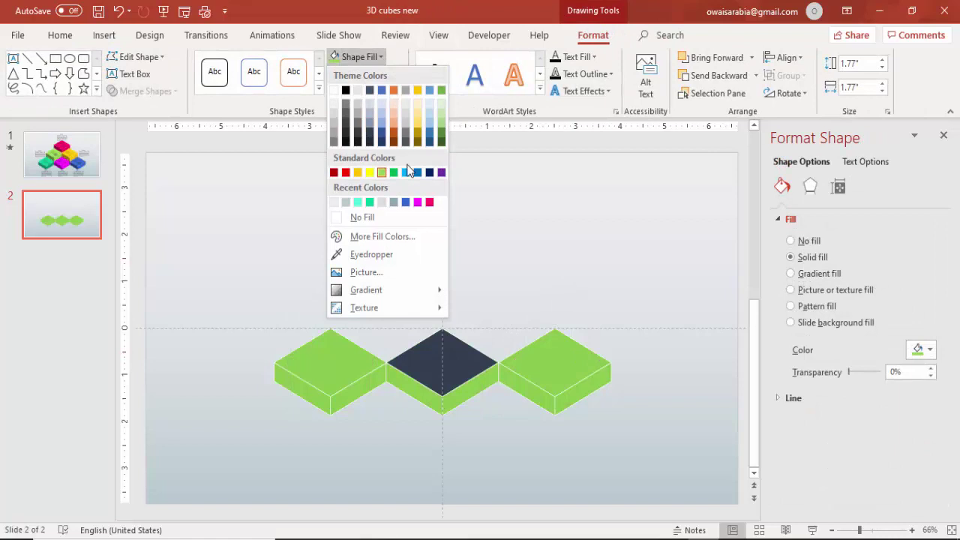
pyautogui.click(358, 173)
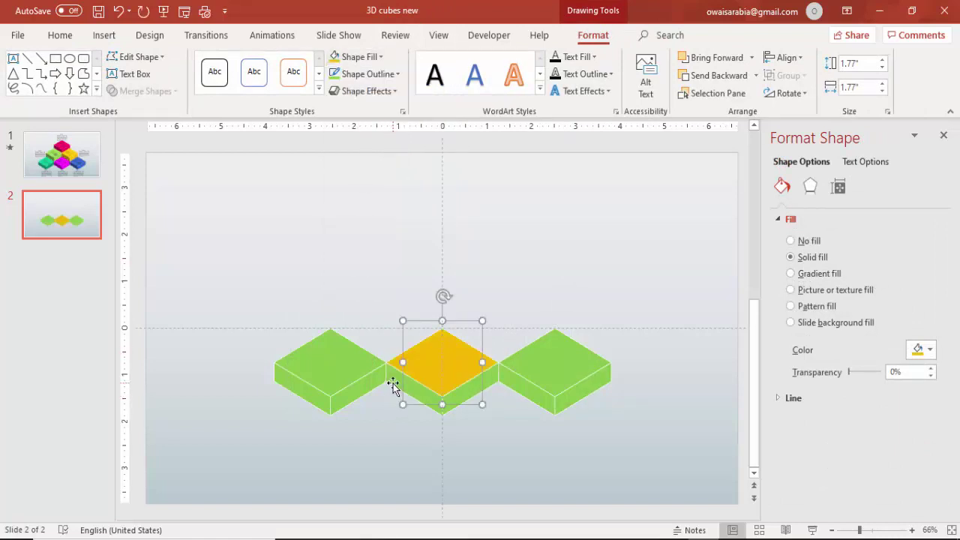
pyautogui.click(366, 73)
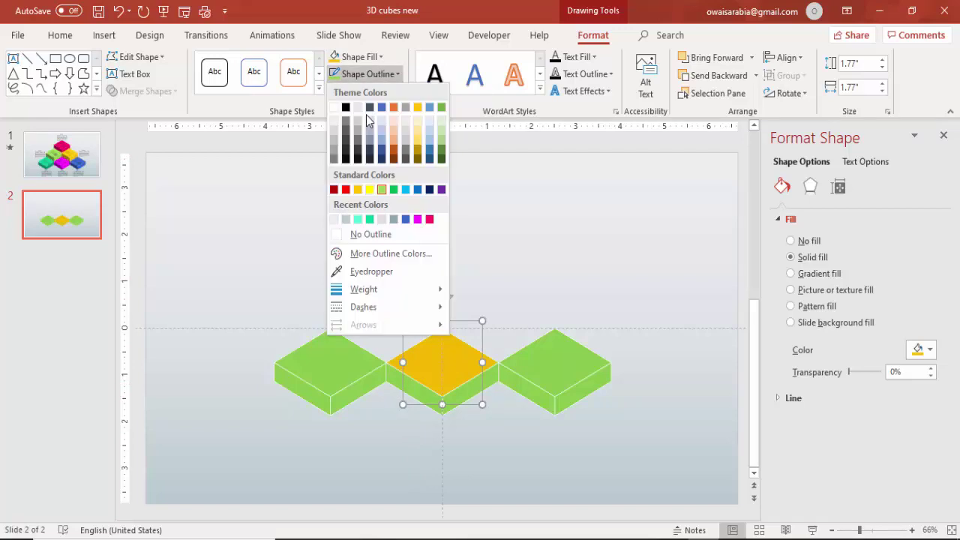
pyautogui.click(360, 191)
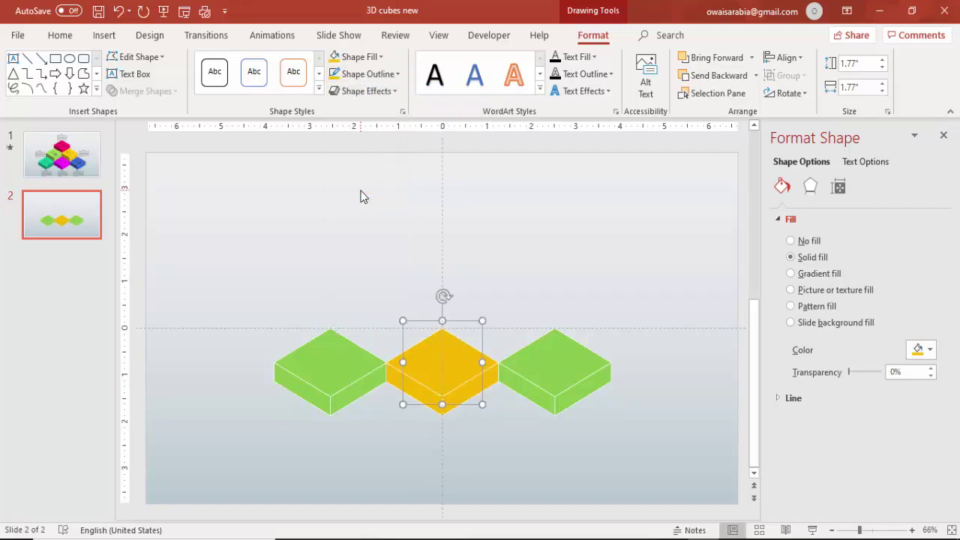
# Apply the second Special lighting option to the orange block
pyautogui.click(810, 186)
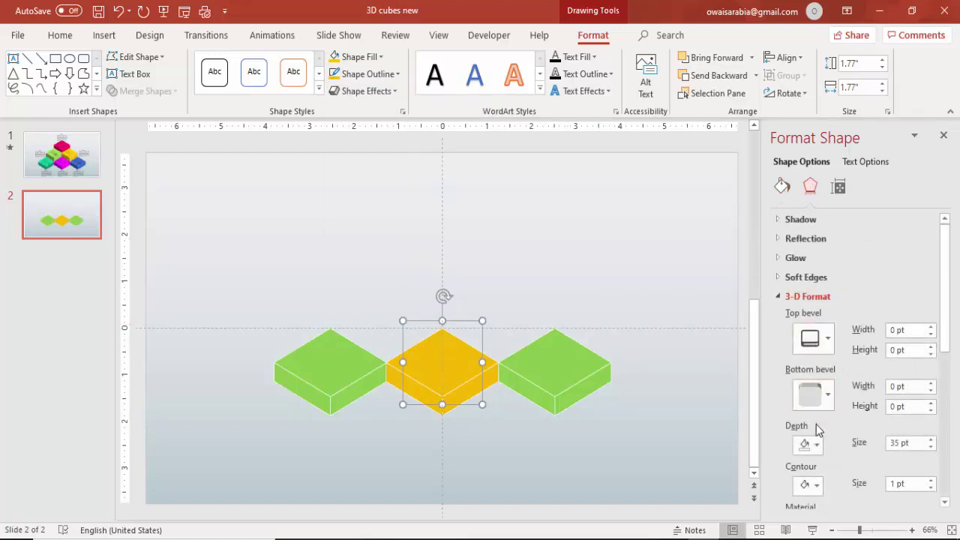
pyautogui.scroll(-5, 949, 274)
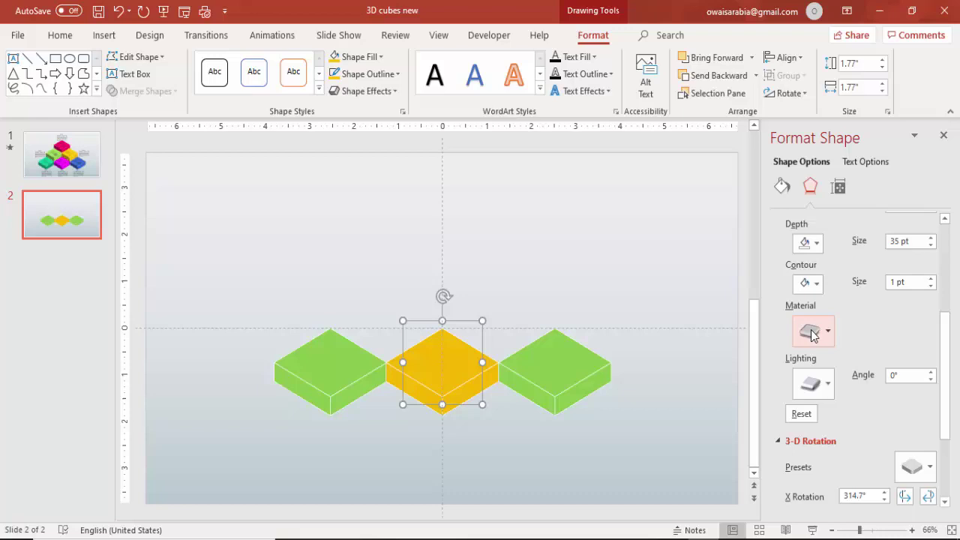
pyautogui.click(813, 382)
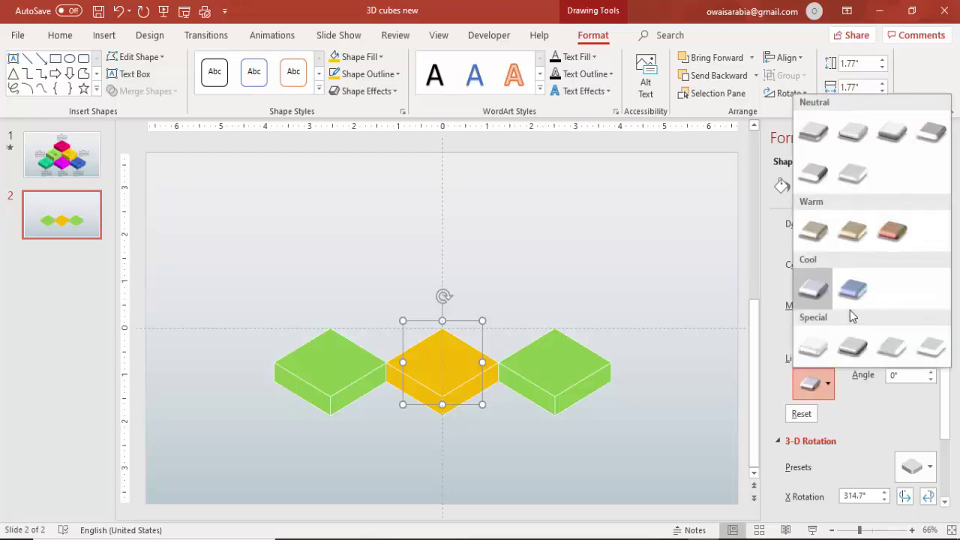
pyautogui.click(849, 348)
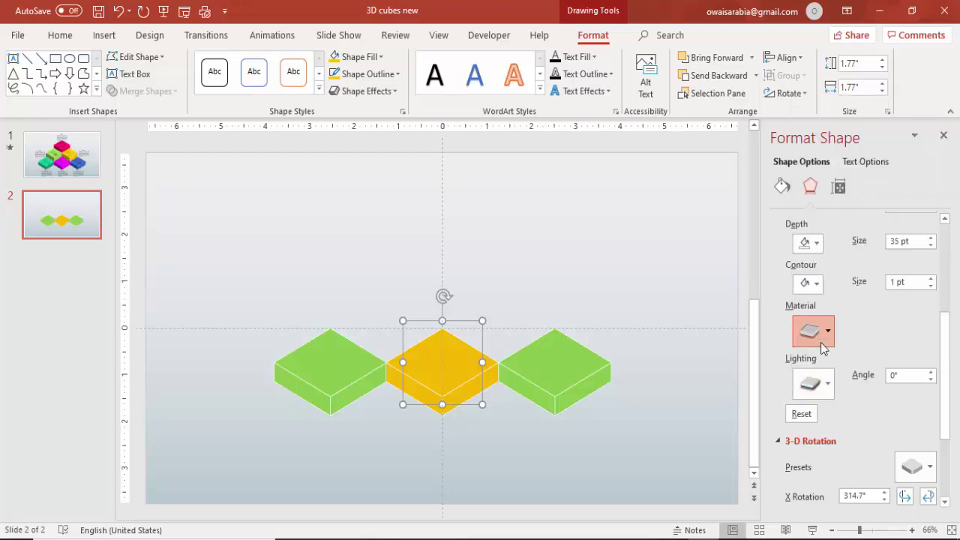
# Try the second and third Standard materials on the orange block, and settle on the first Standard material
pyautogui.click(821, 342)
pyautogui.click(858, 406)
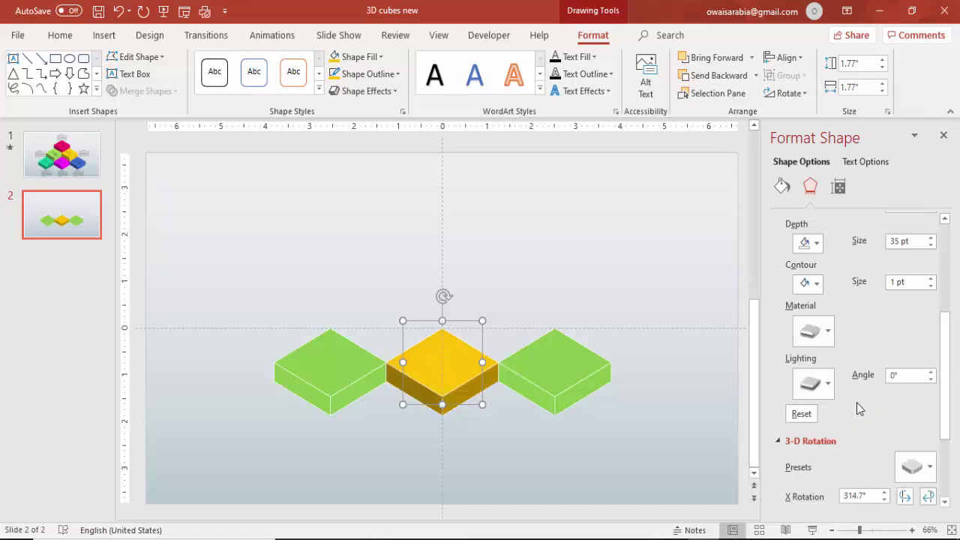
pyautogui.click(824, 330)
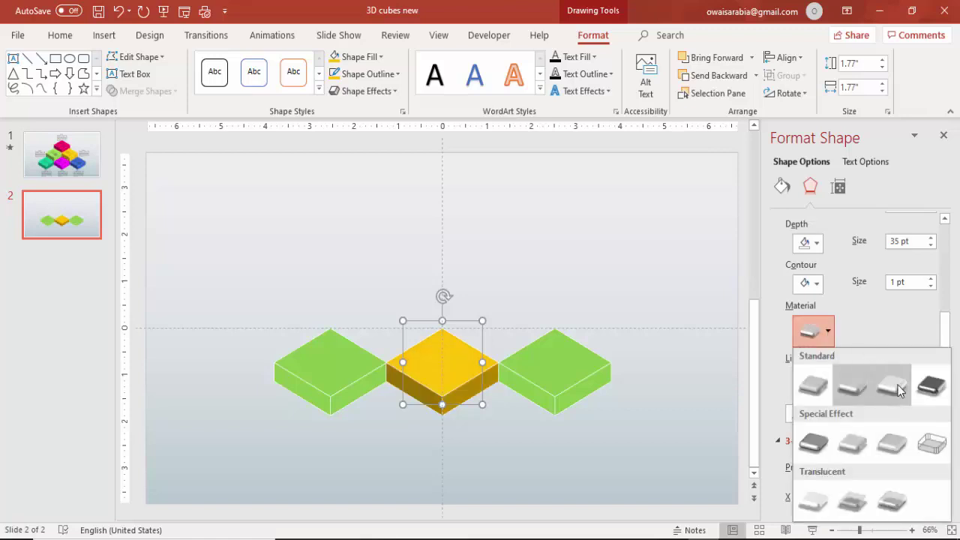
pyautogui.click(894, 386)
pyautogui.click(819, 341)
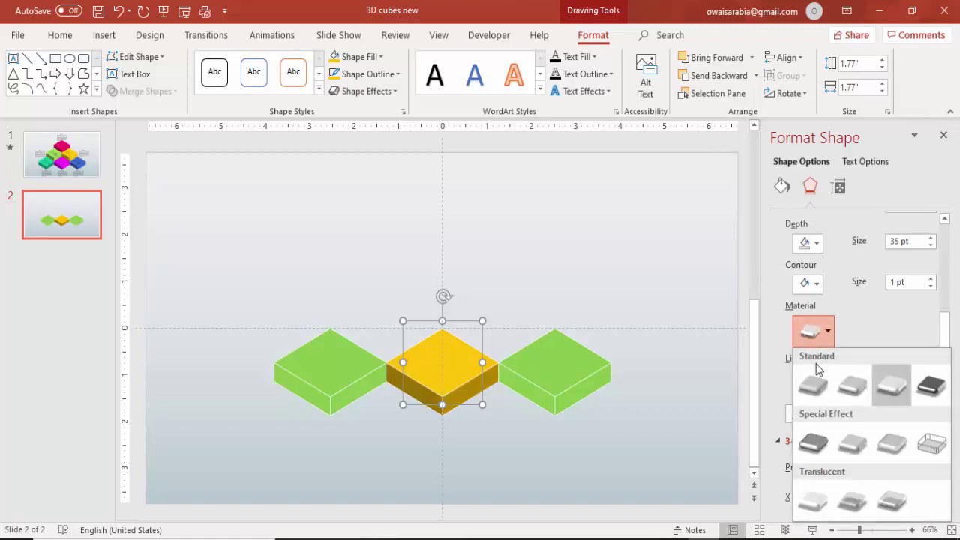
pyautogui.click(816, 382)
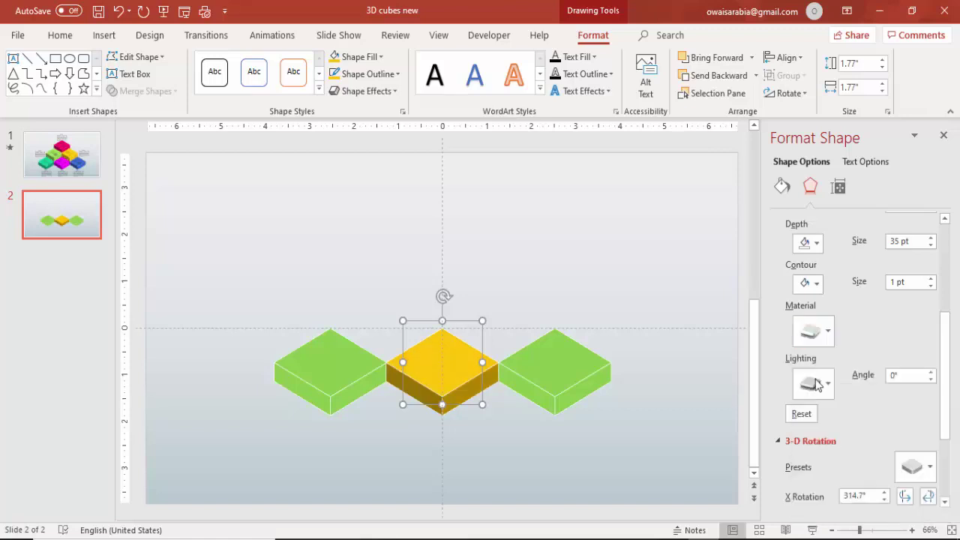
# Apply the first Standard material to both green blocks together
pyautogui.click(327, 355)
pyautogui.keyDown('shift'); pyautogui.click(569, 357); pyautogui.keyUp('shift')
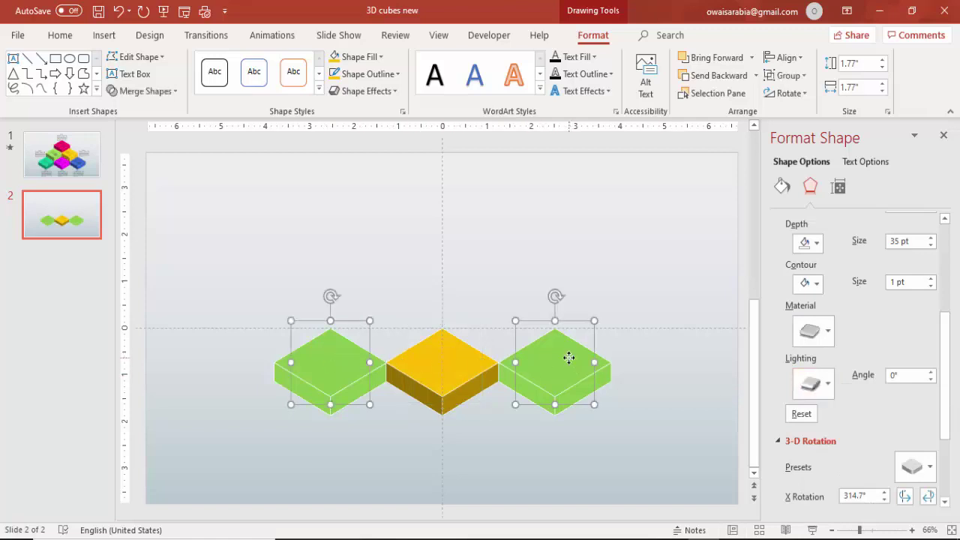
pyautogui.click(829, 331)
pyautogui.click(818, 380)
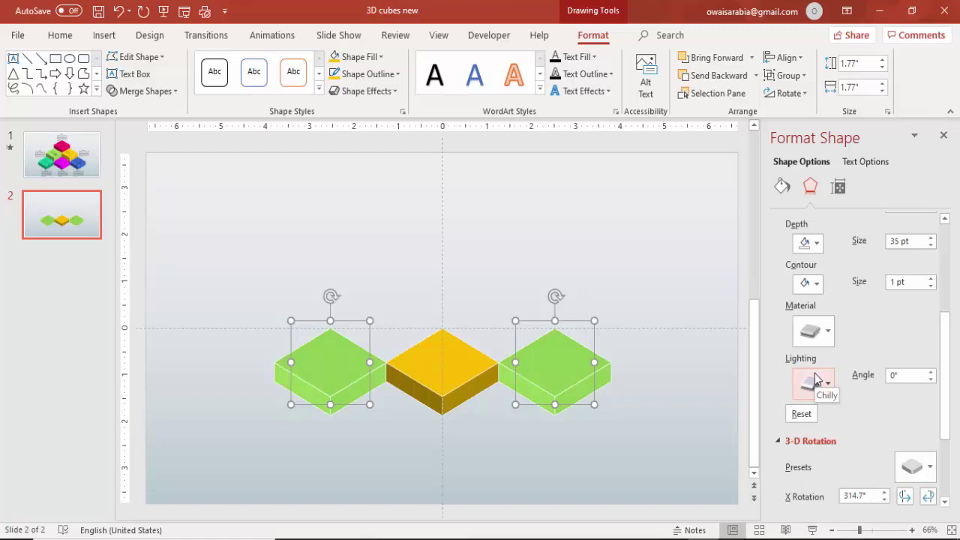
pyautogui.click(592, 348)
# Check which material and lighting options are applied to the orange block
pyautogui.click(476, 357)
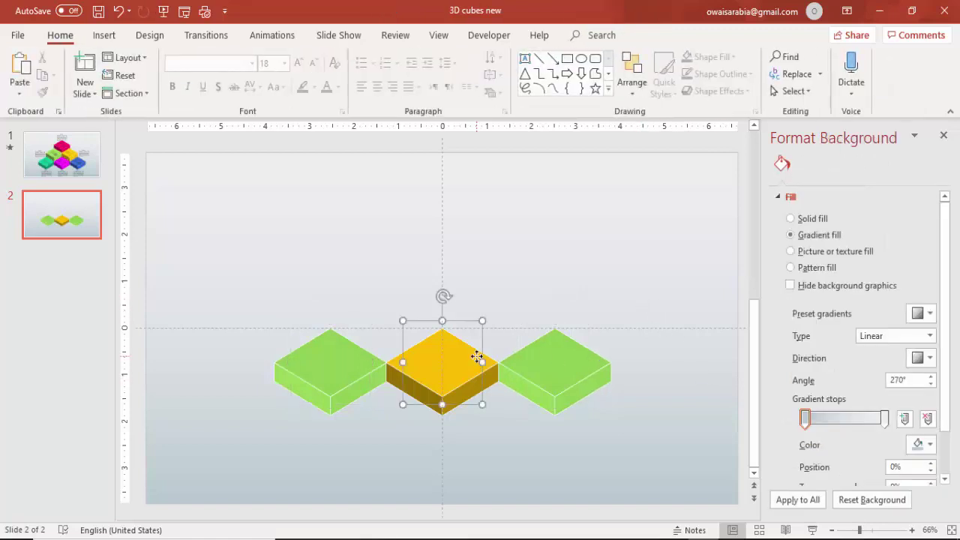
pyautogui.click(810, 187)
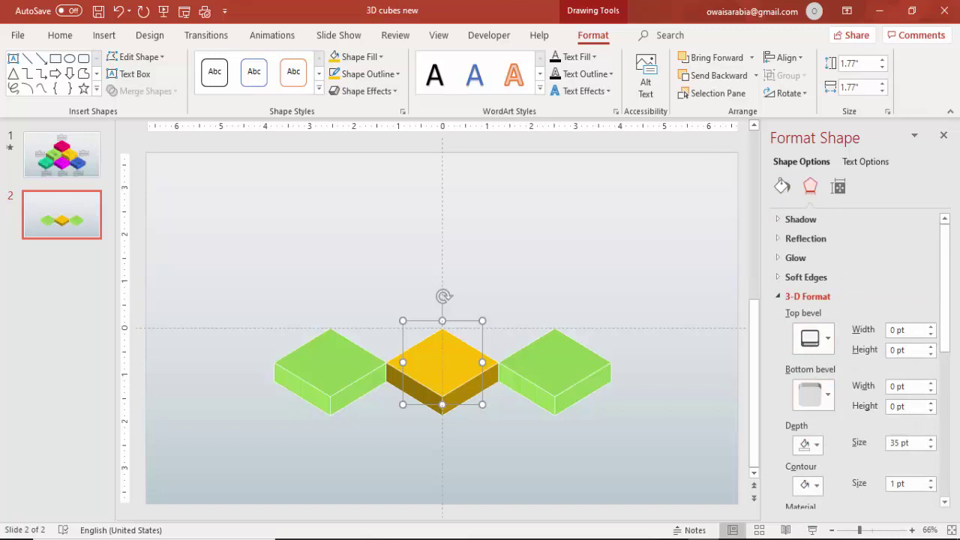
pyautogui.moveTo(950, 226); pyautogui.dragTo(950, 279)
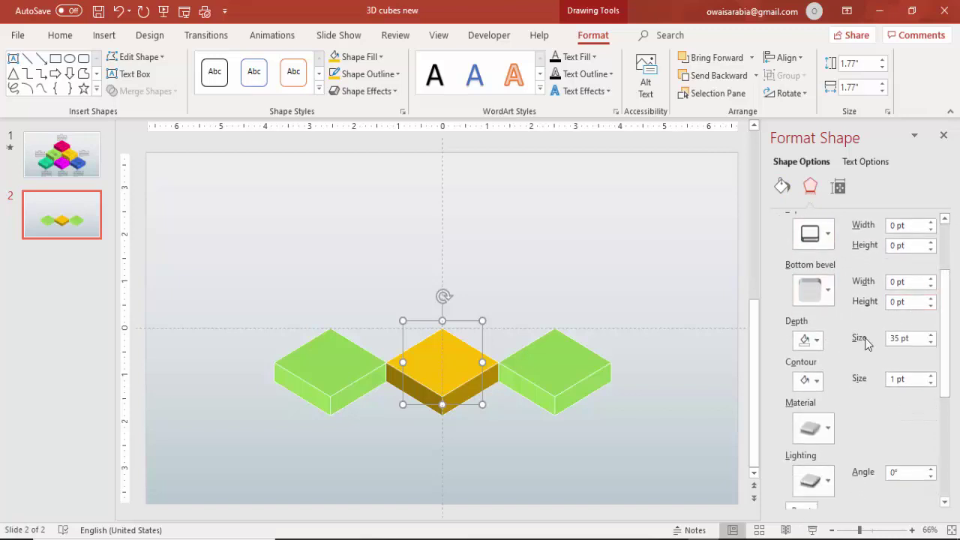
pyautogui.click(828, 429)
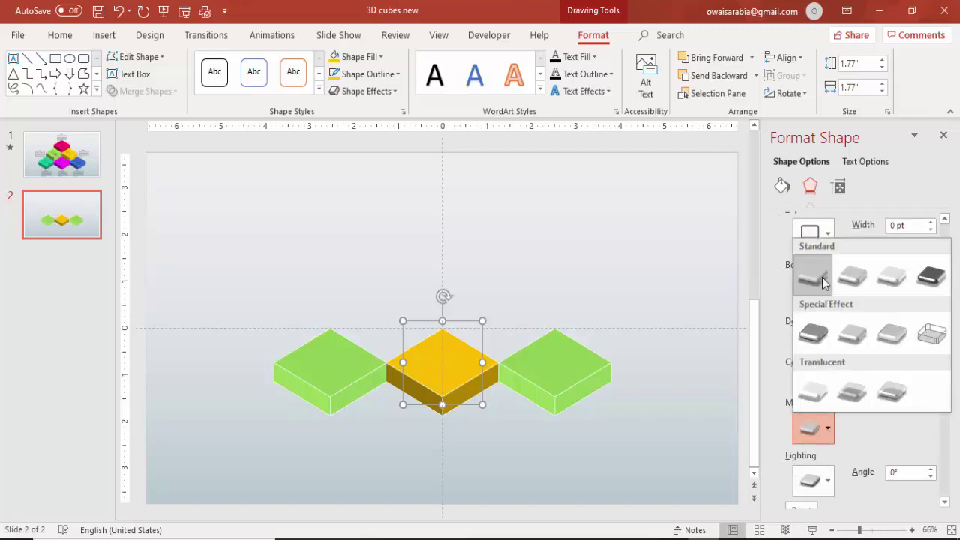
pyautogui.click(812, 483)
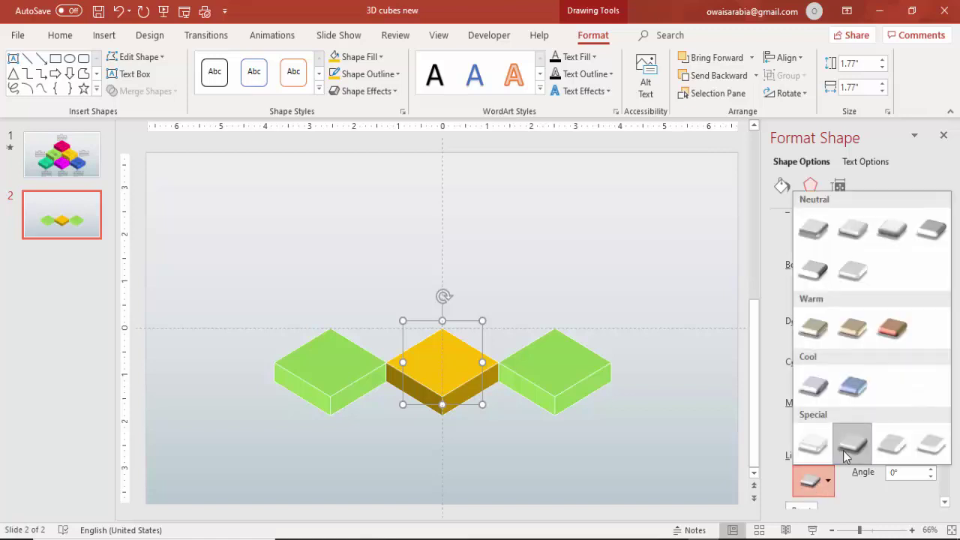
# Apply the second Special lighting option to the left green block and to the right green block
pyautogui.click(332, 369)
pyautogui.click(326, 365)
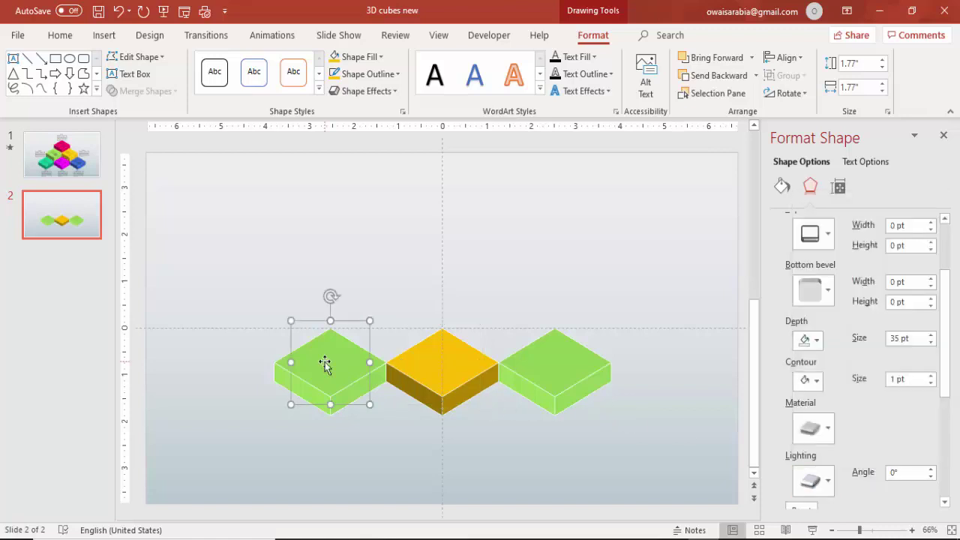
pyautogui.click(812, 427)
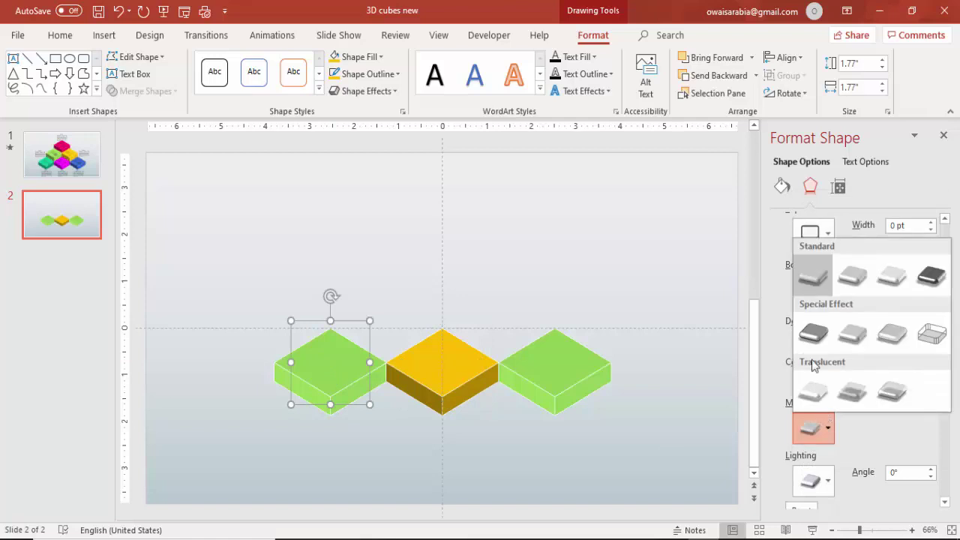
pyautogui.click(813, 478)
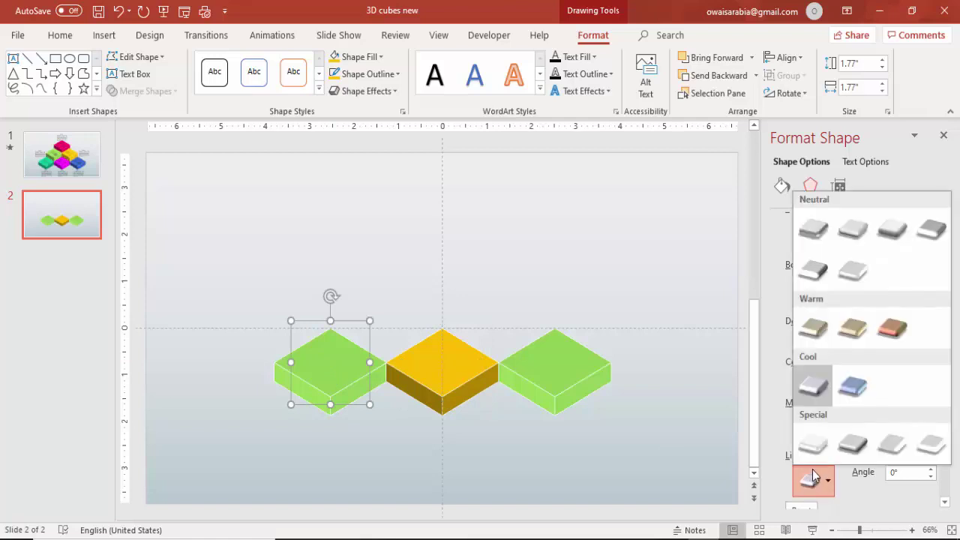
pyautogui.click(855, 446)
pyautogui.click(576, 363)
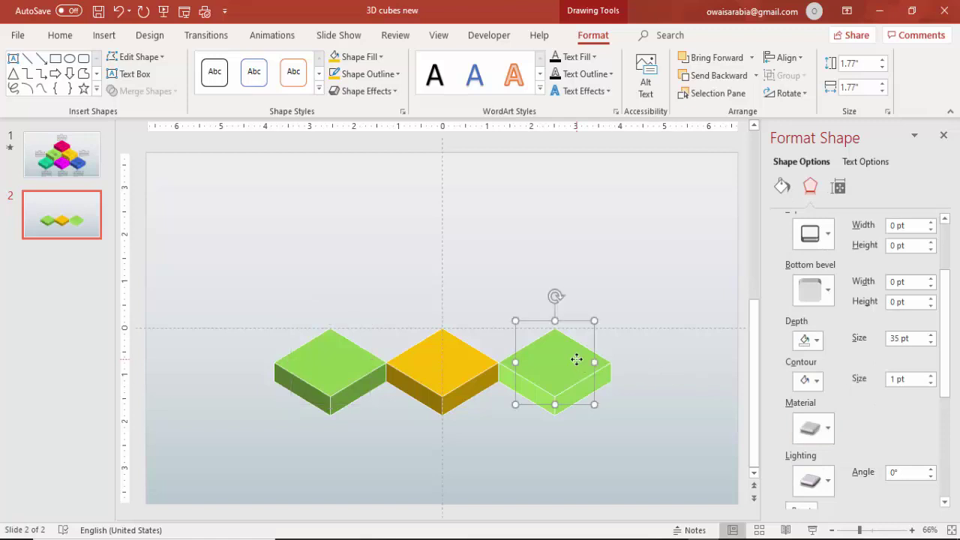
pyautogui.click(813, 480)
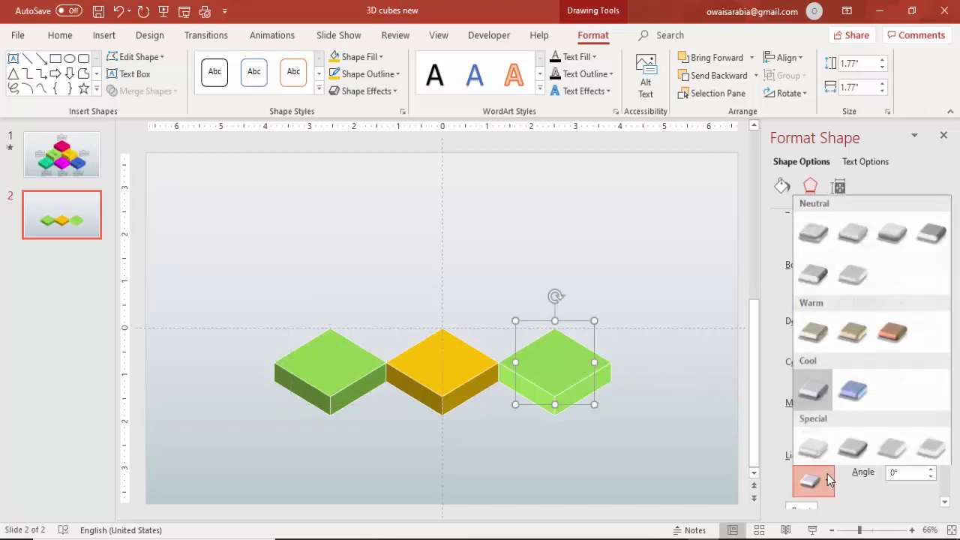
pyautogui.click(854, 445)
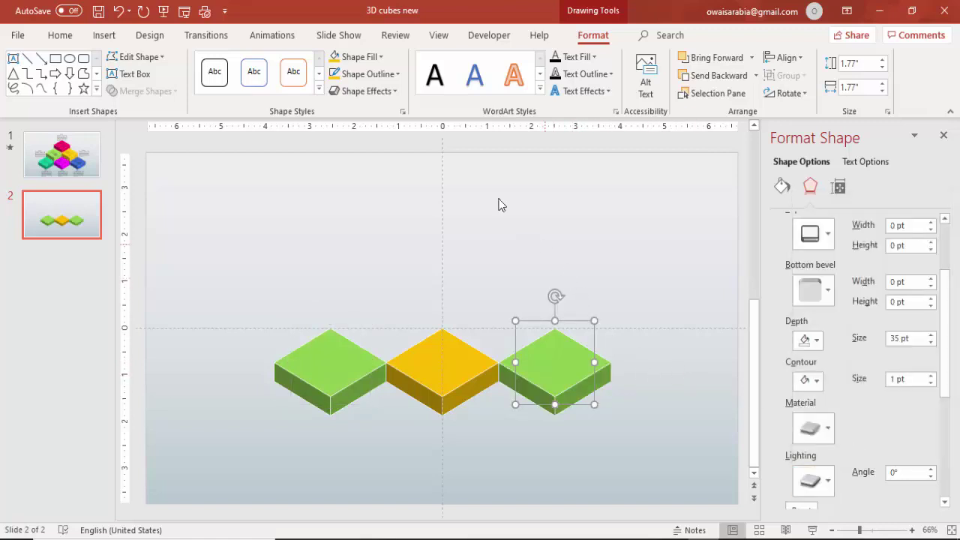
# Set the right green block's shape fill and outline to the pinkish-red recent colour
pyautogui.click(354, 57)
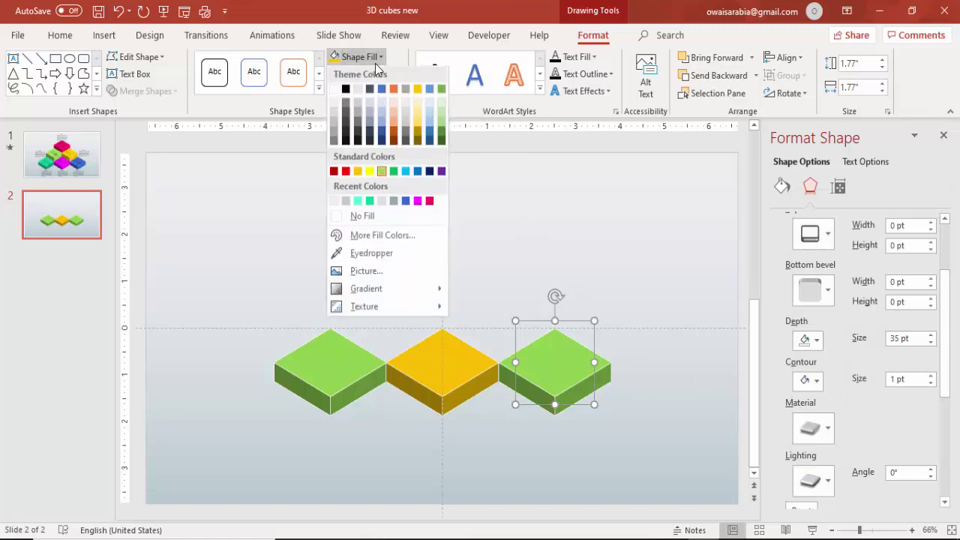
pyautogui.click(428, 203)
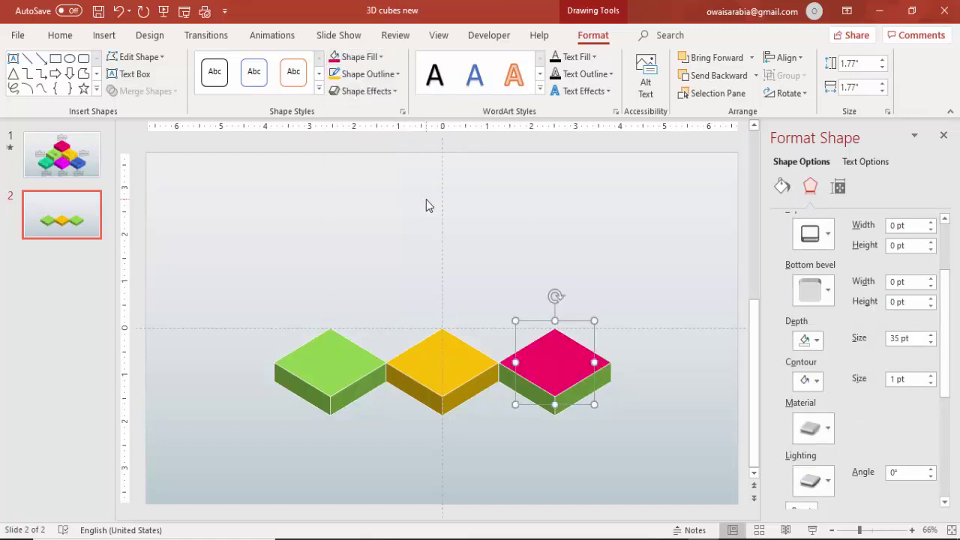
pyautogui.click(384, 74)
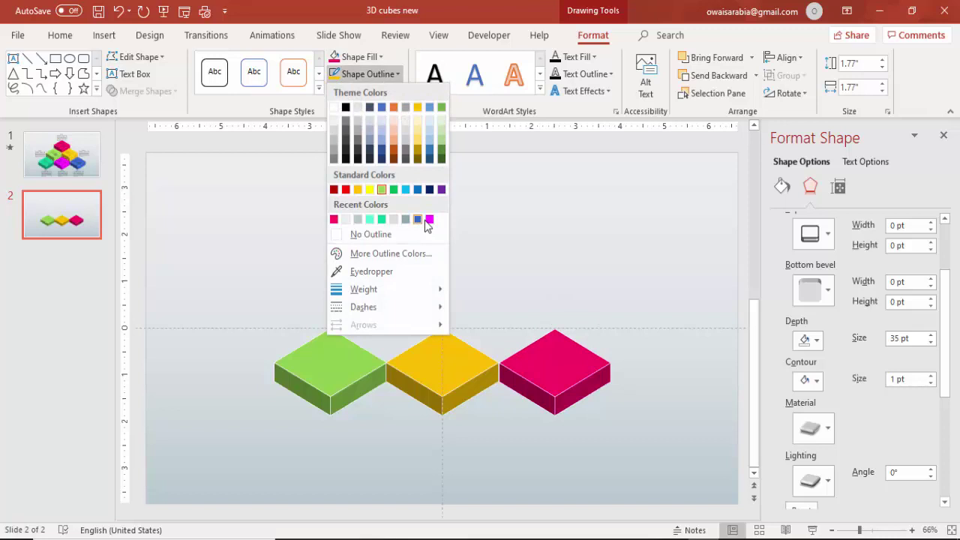
pyautogui.click(334, 220)
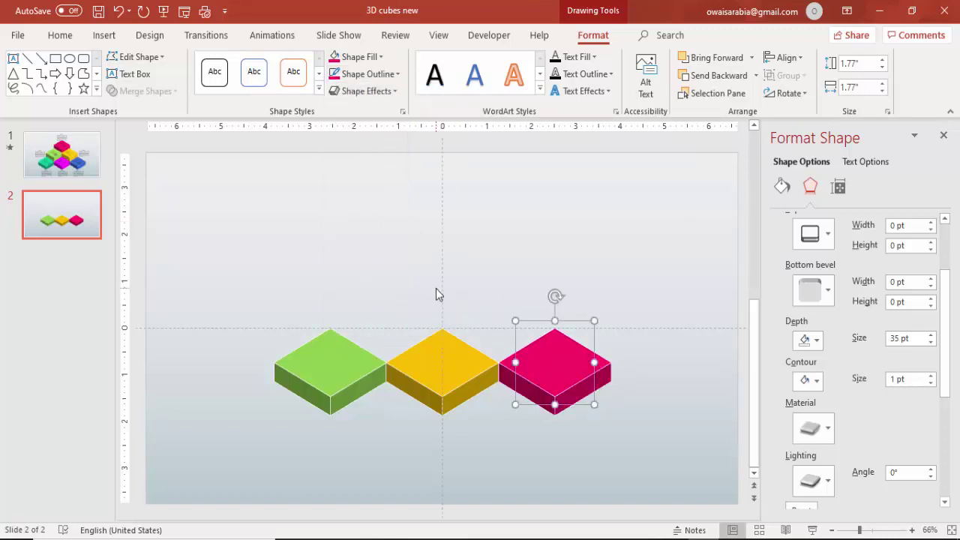
pyautogui.click(459, 291)
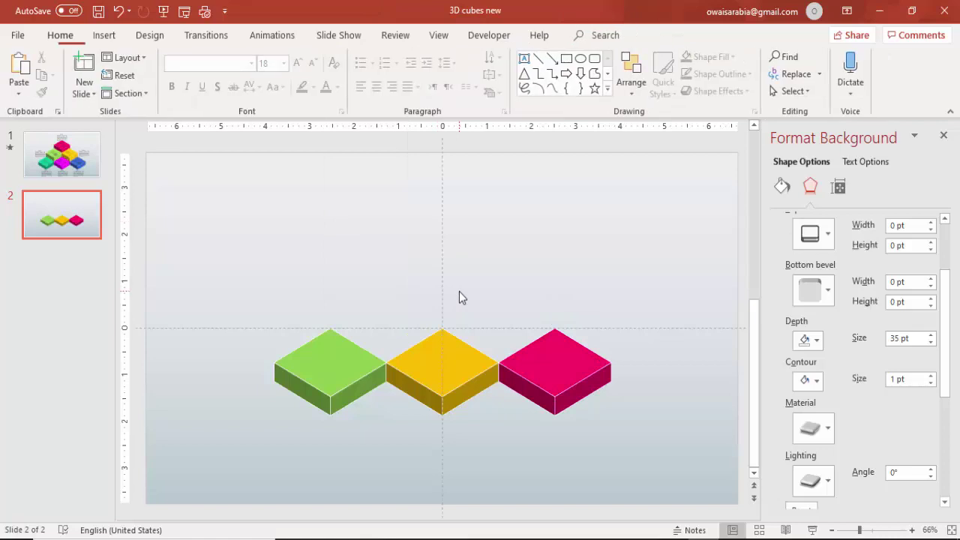
# Copy the green block to a spot above the row and set the copy's 3-D depth to 50 pt
pyautogui.click(330, 381)
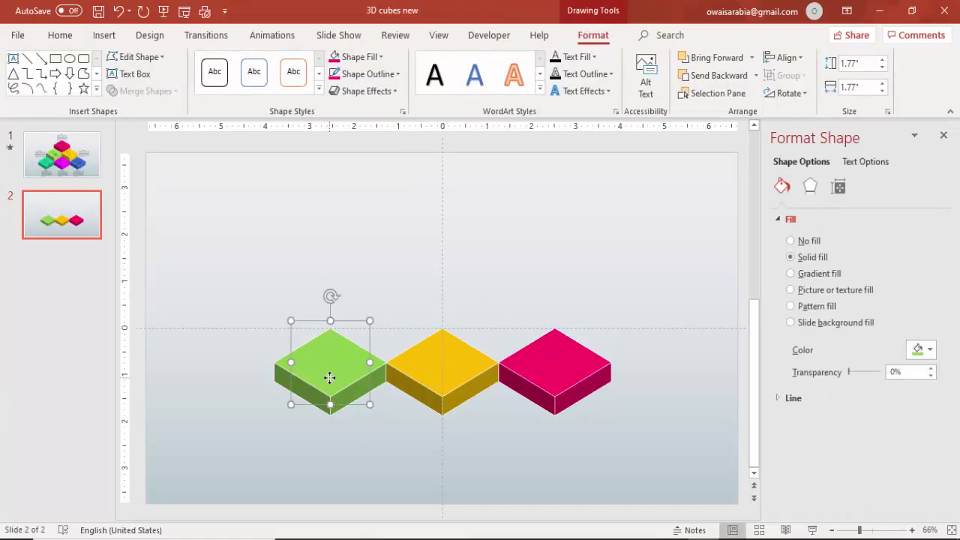
pyautogui.moveTo(328, 379); pyautogui.dragTo(398, 289)
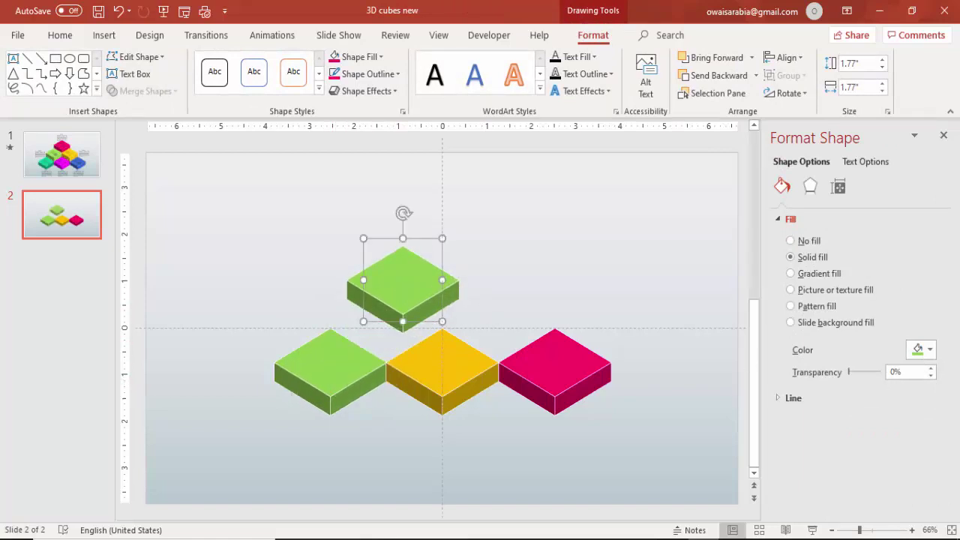
pyautogui.click(809, 186)
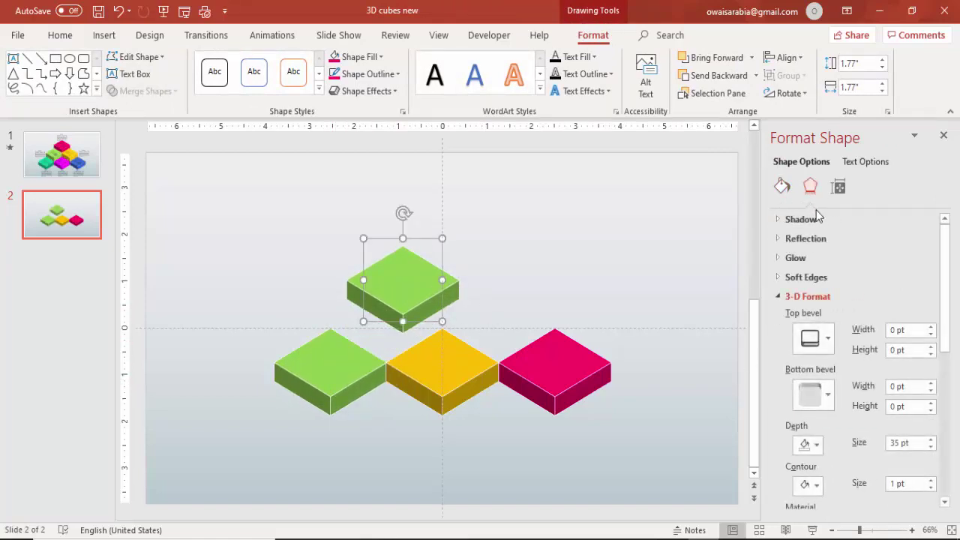
pyautogui.click(930, 440)
pyautogui.click(931, 439)
pyautogui.click(931, 440)
pyautogui.click(931, 439)
pyautogui.click(931, 439)
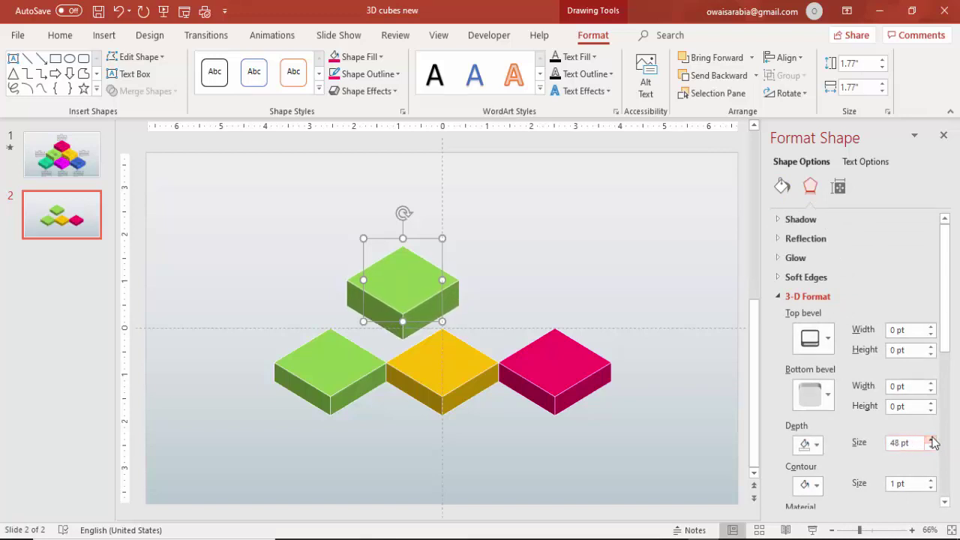
pyautogui.click(931, 440)
# Fit the taller green block behind the green and orange blocks, and place a duplicate behind the orange and pink blocks
pyautogui.moveTo(402, 291); pyautogui.dragTo(389, 315)
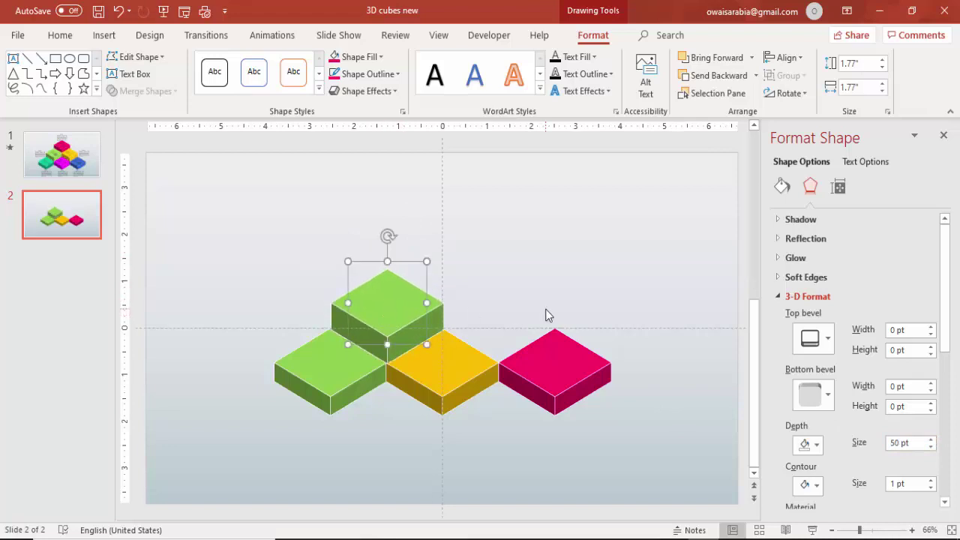
pyautogui.hotkey('ctrl', 'd')
pyautogui.moveTo(446, 252); pyautogui.dragTo(501, 313)
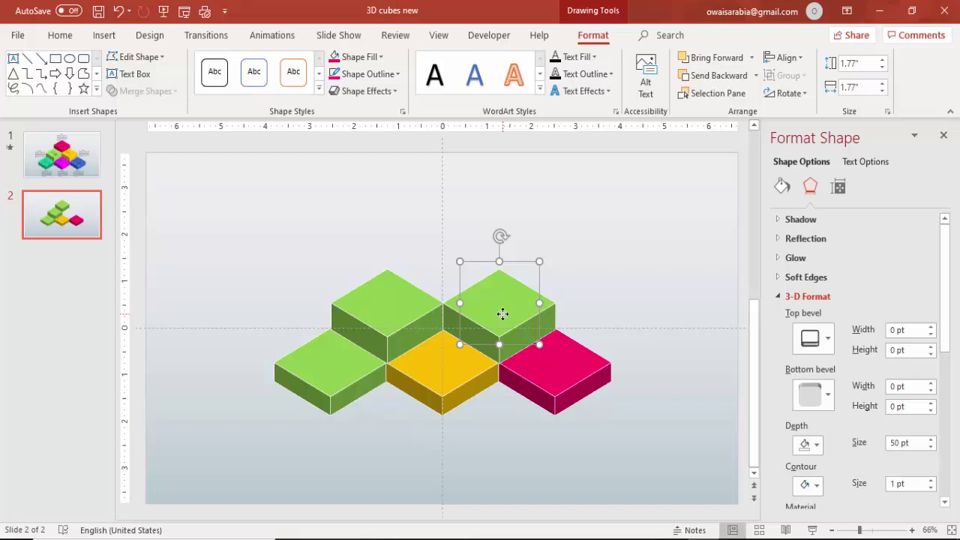
pyautogui.click(498, 424)
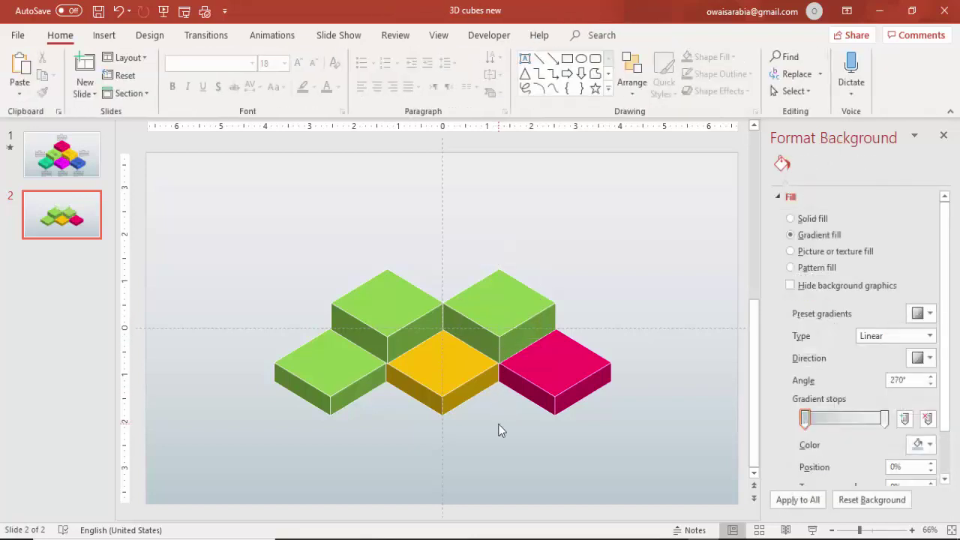
# Copy the left second-row green block above that row and set the copy's 3-D depth to 65.5 pt
pyautogui.click(408, 314)
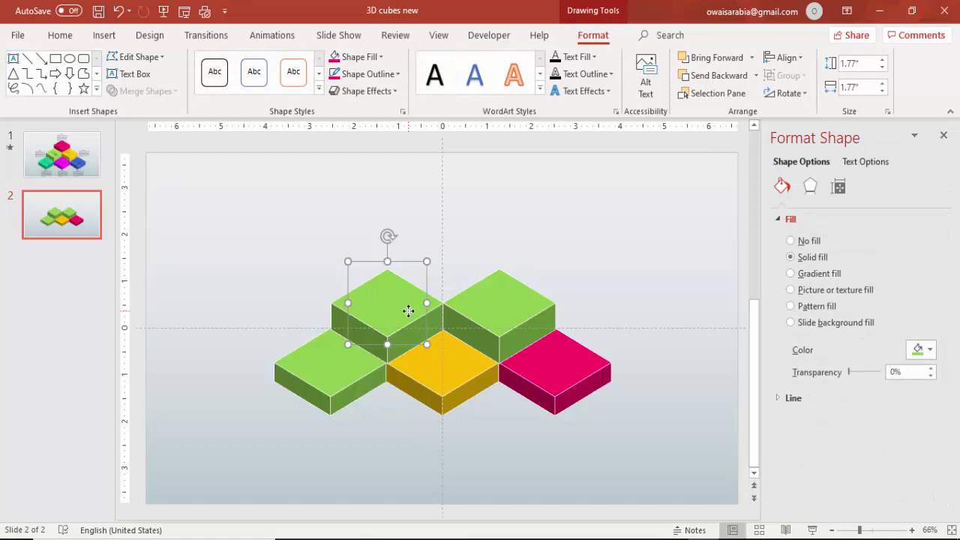
pyautogui.moveTo(408, 311); pyautogui.dragTo(486, 240)
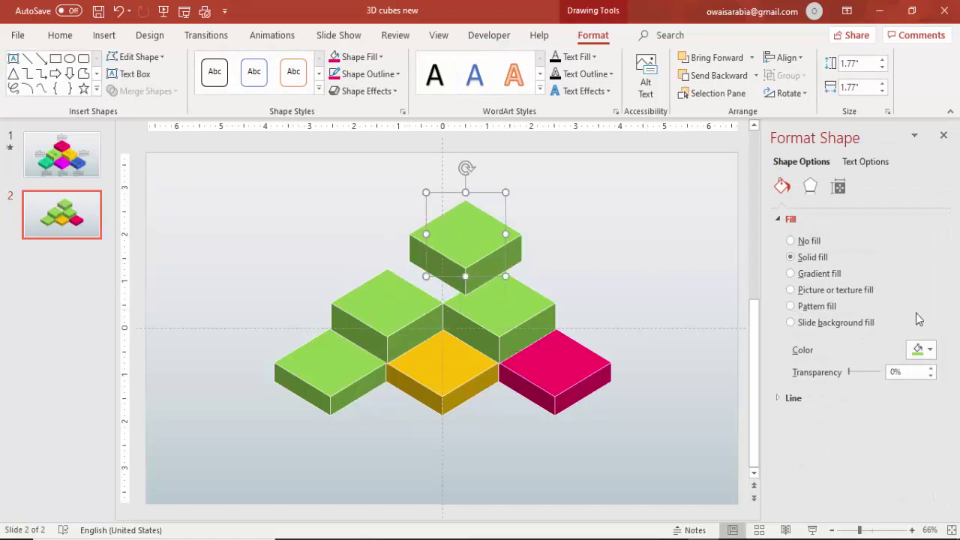
pyautogui.click(813, 186)
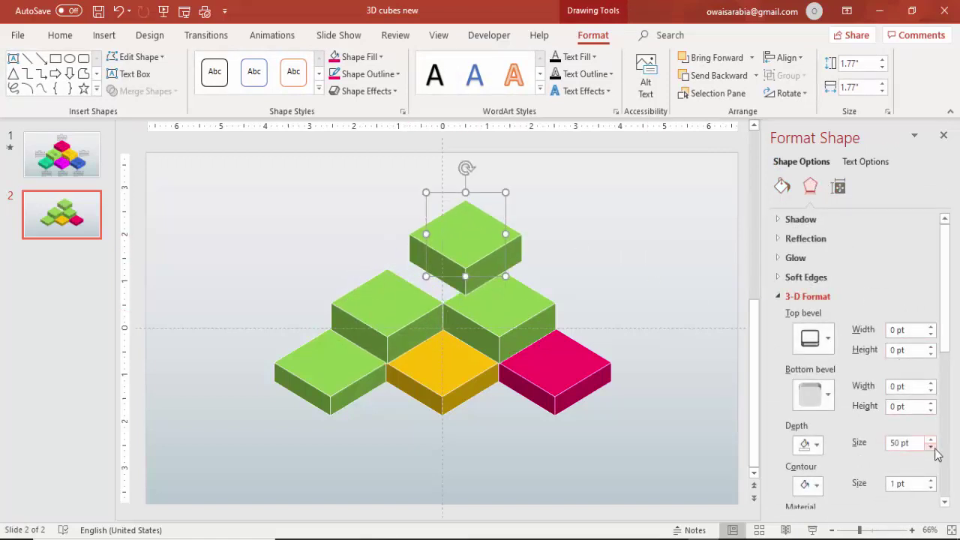
pyautogui.click(932, 440)
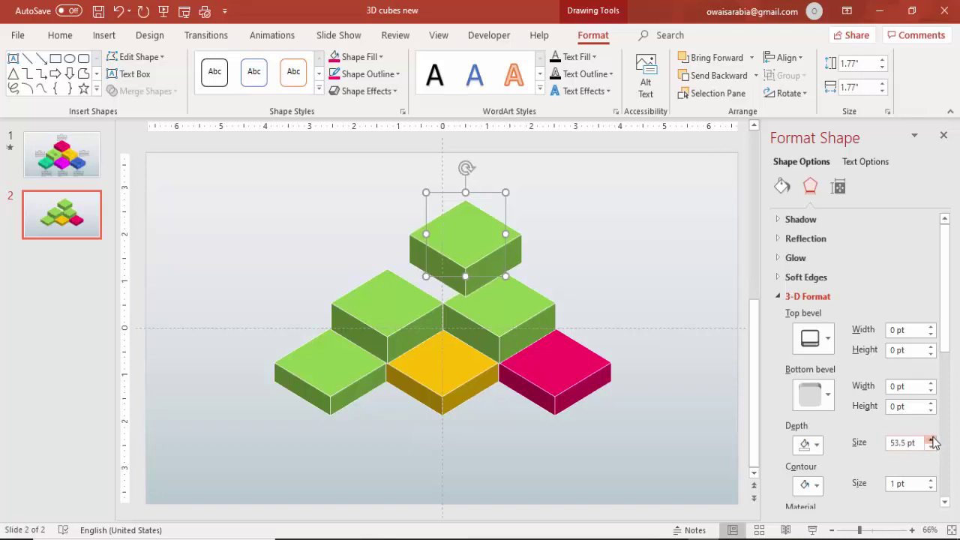
pyautogui.click(933, 443)
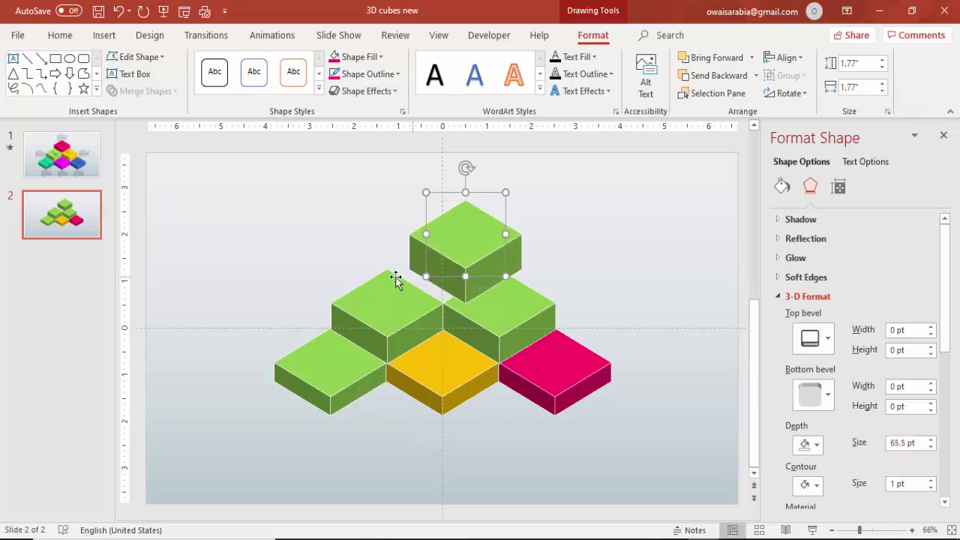
# Move the tallest green block to the slide's vertical centre line, fitted behind the two second-row blocks
pyautogui.moveTo(465, 266); pyautogui.dragTo(445, 261)
pyautogui.hotkey('ctrl', 'z')
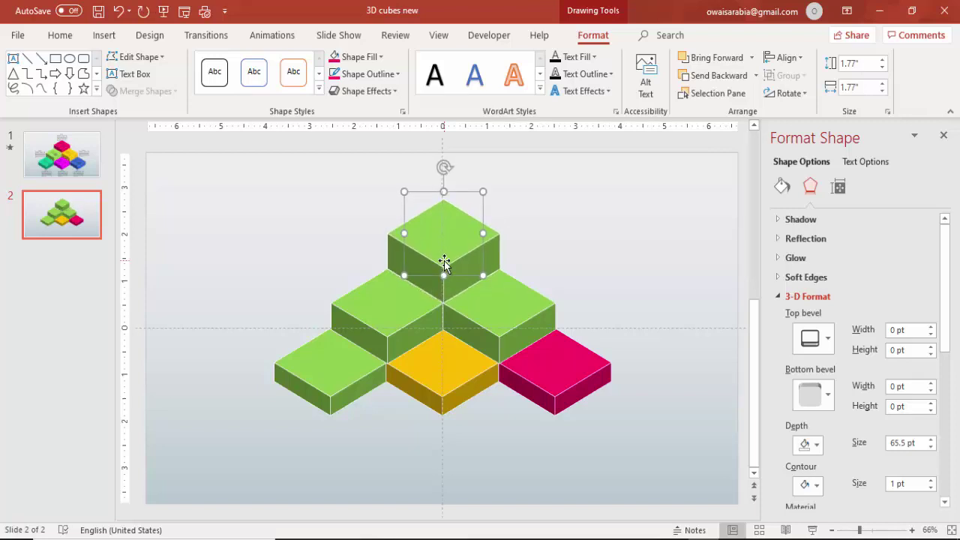
pyautogui.click(615, 293)
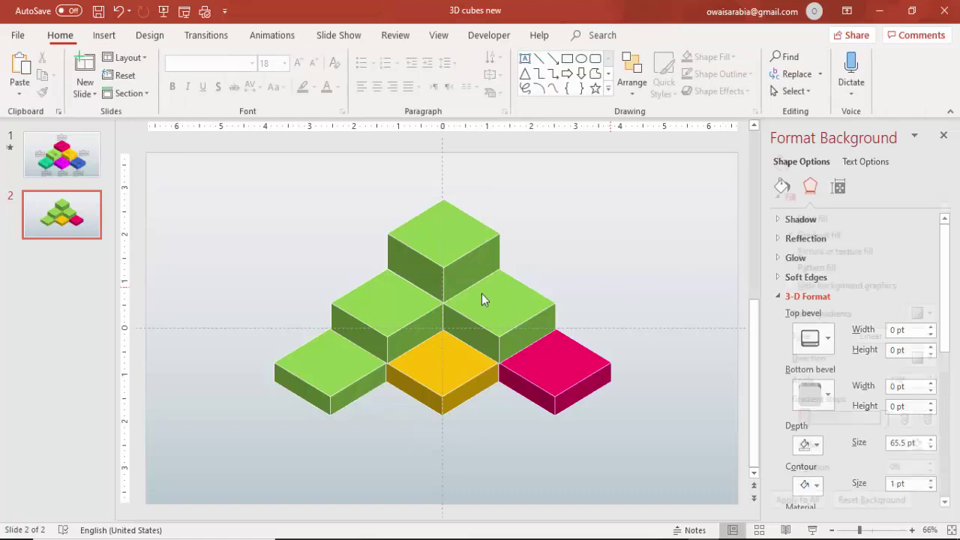
# Set the left second-row block's shape fill and outline to the standard purple
pyautogui.click(405, 300)
pyautogui.click(379, 59)
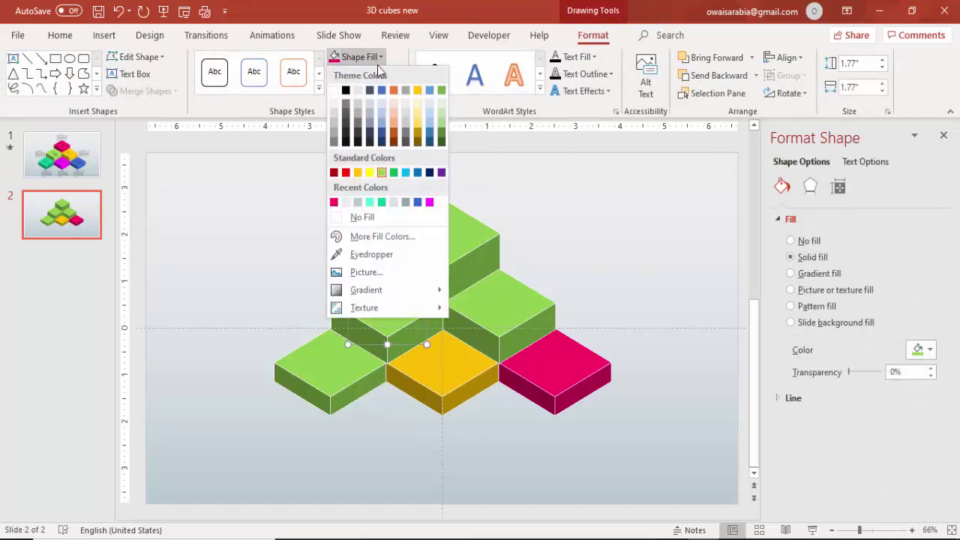
pyautogui.click(442, 173)
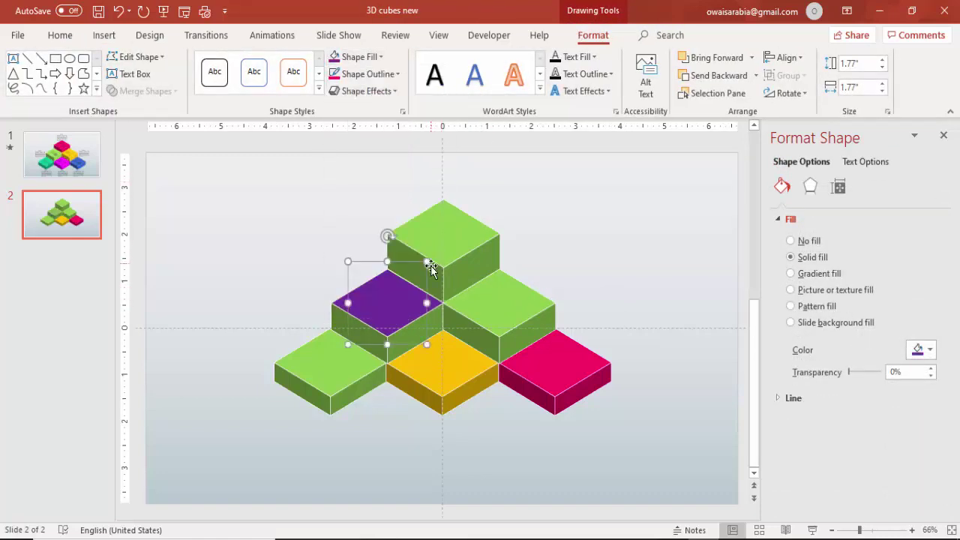
pyautogui.click(366, 81)
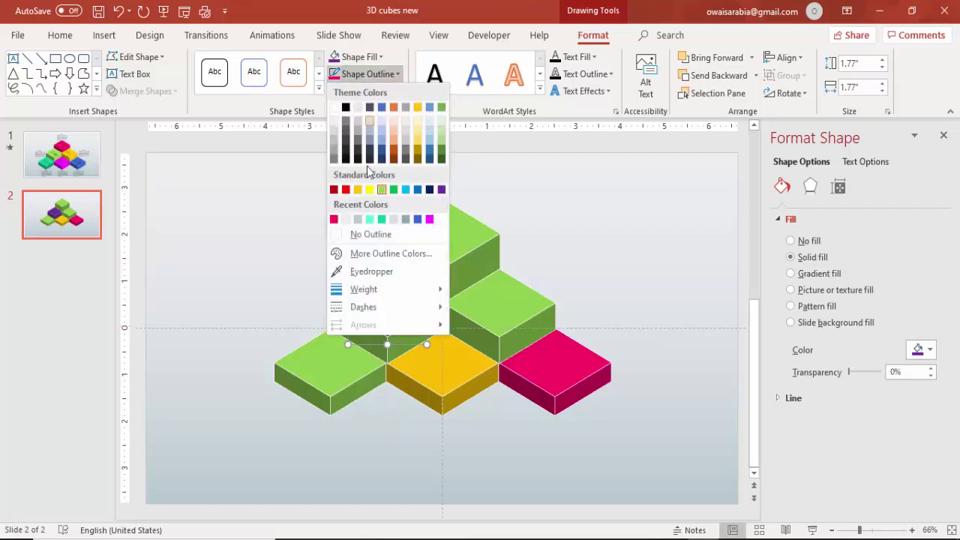
pyautogui.click(442, 190)
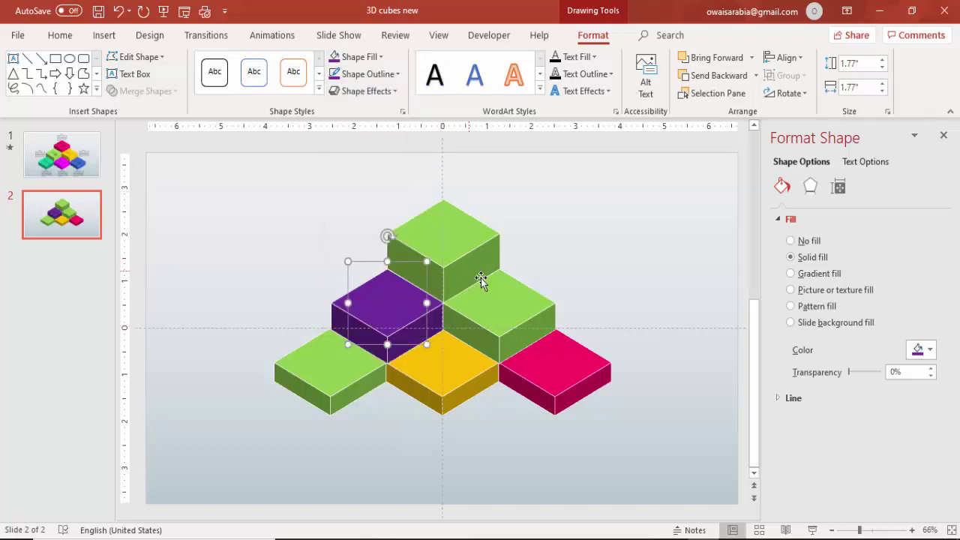
# Give the right second-row block a blue-violet fill from the standard colour hexagon and the same outline colour
pyautogui.click(497, 306)
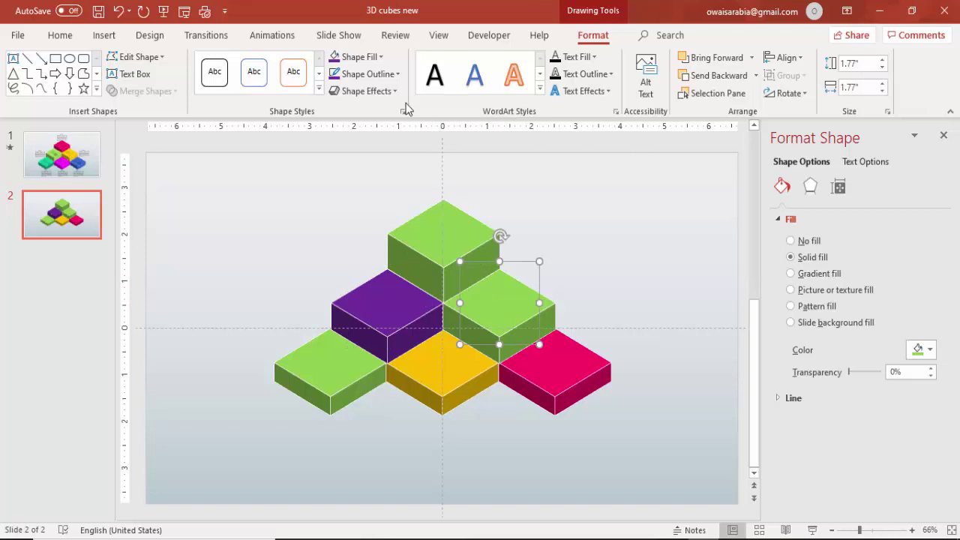
pyautogui.click(373, 58)
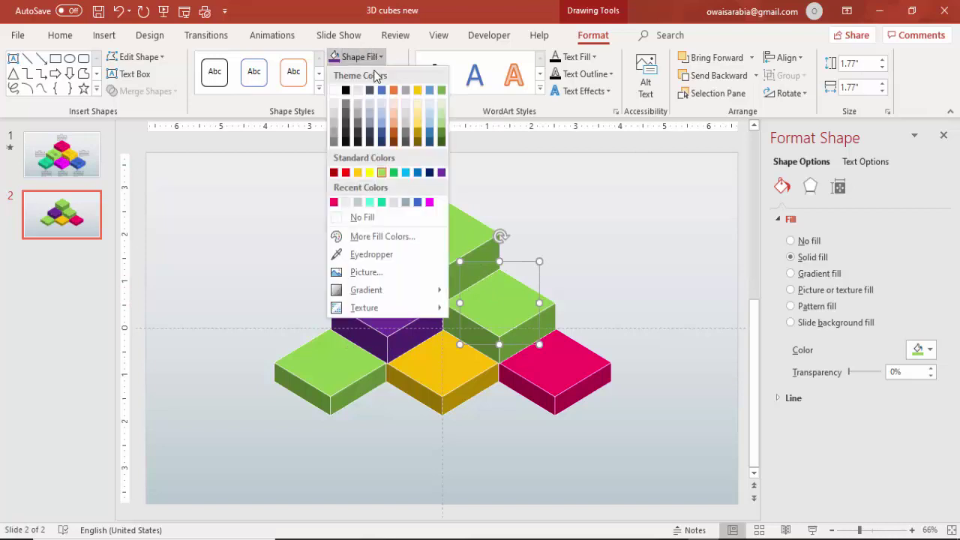
pyautogui.click(403, 237)
pyautogui.click(392, 145)
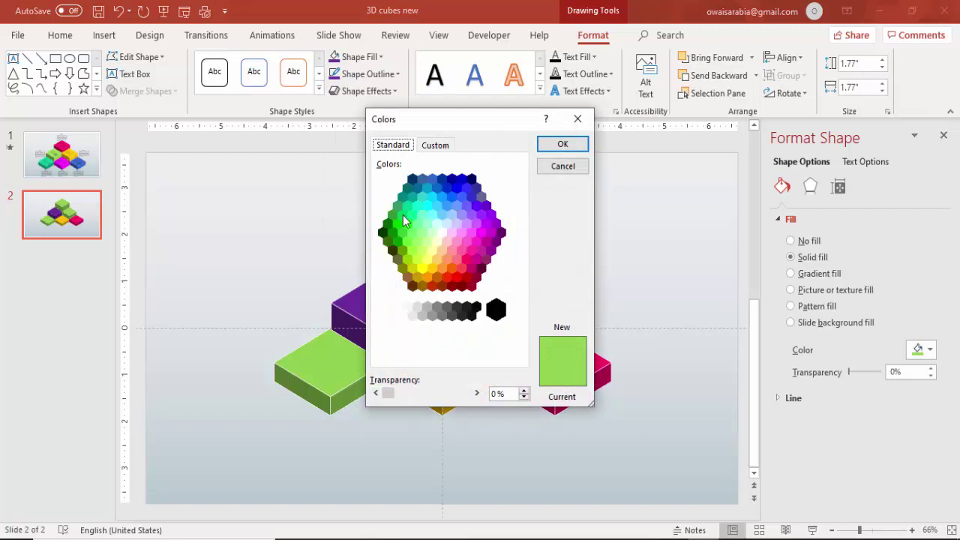
pyautogui.click(398, 223)
pyautogui.click(485, 207)
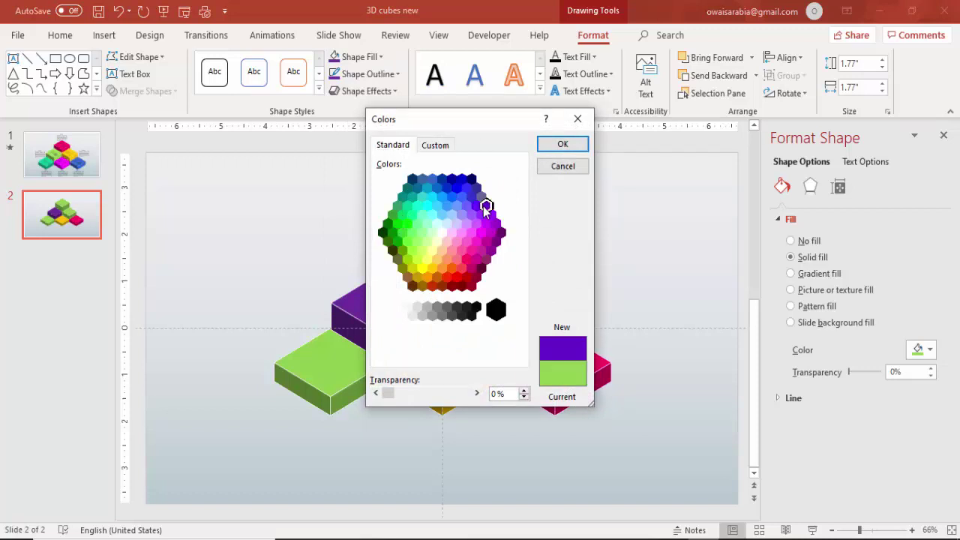
pyautogui.click(561, 146)
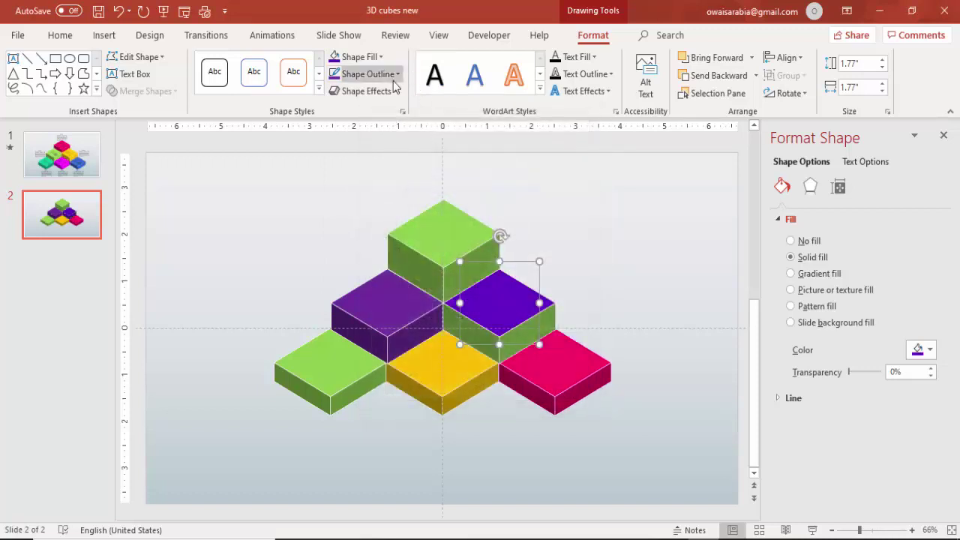
pyautogui.click(367, 73)
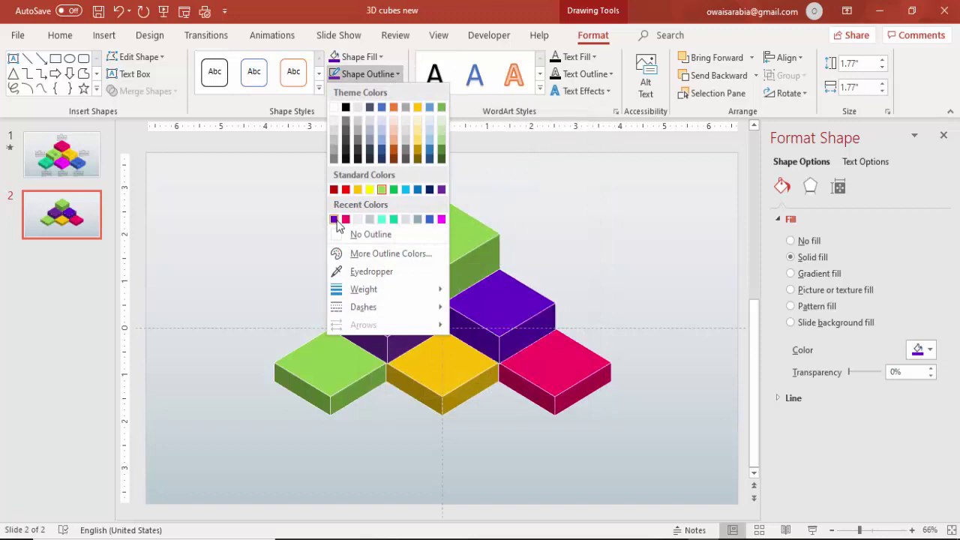
pyautogui.click(335, 220)
# Give the top block a dark orange-red fill from the standard colour hexagon and the same outline colour
pyautogui.click(430, 203)
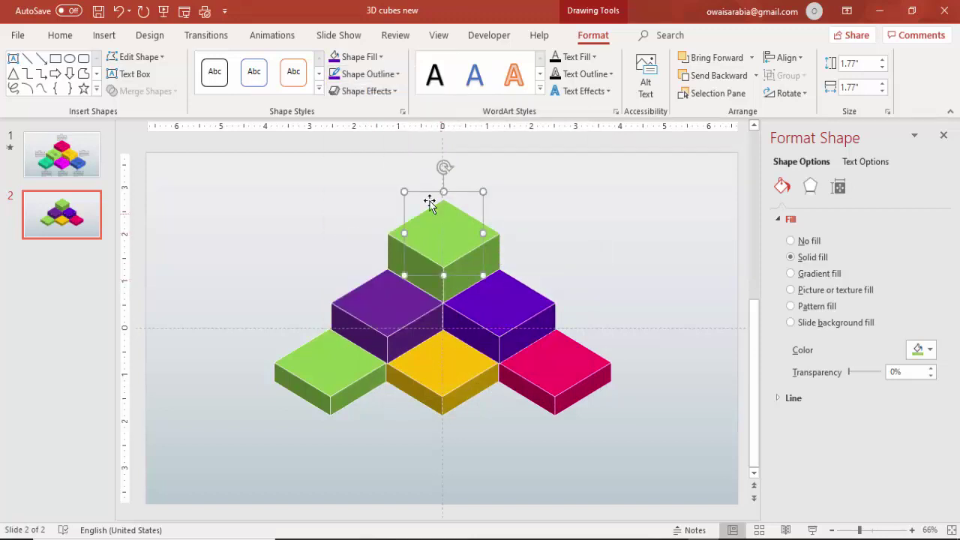
pyautogui.click(355, 57)
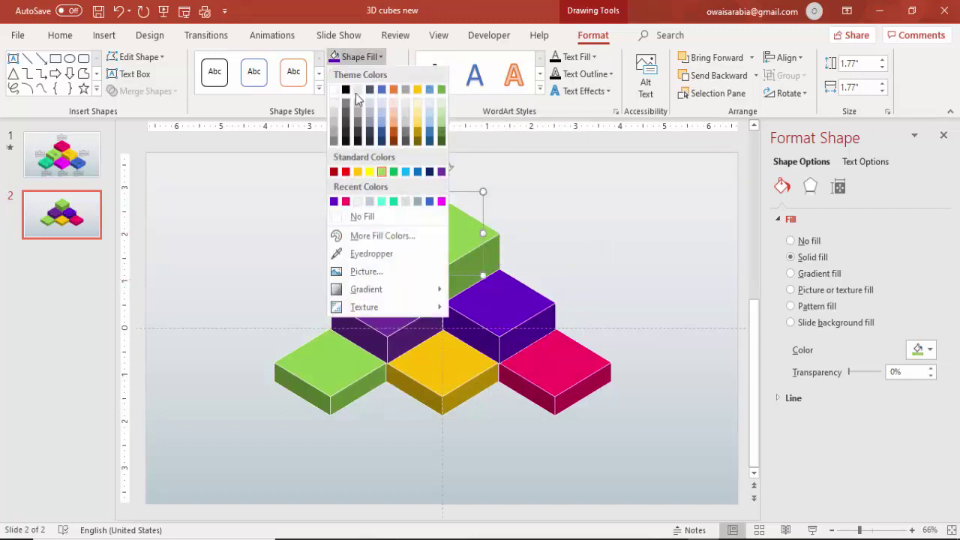
pyautogui.click(396, 234)
pyautogui.click(398, 148)
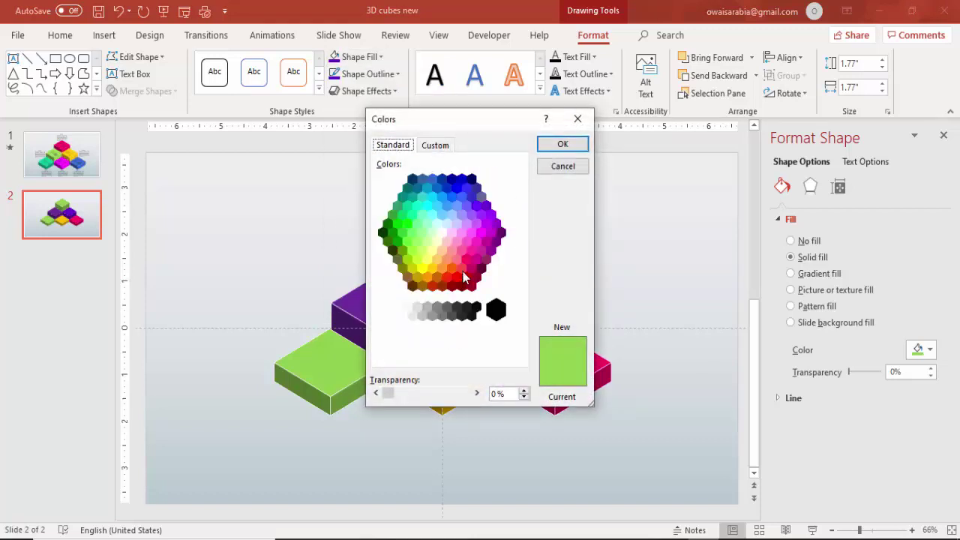
pyautogui.click(431, 283)
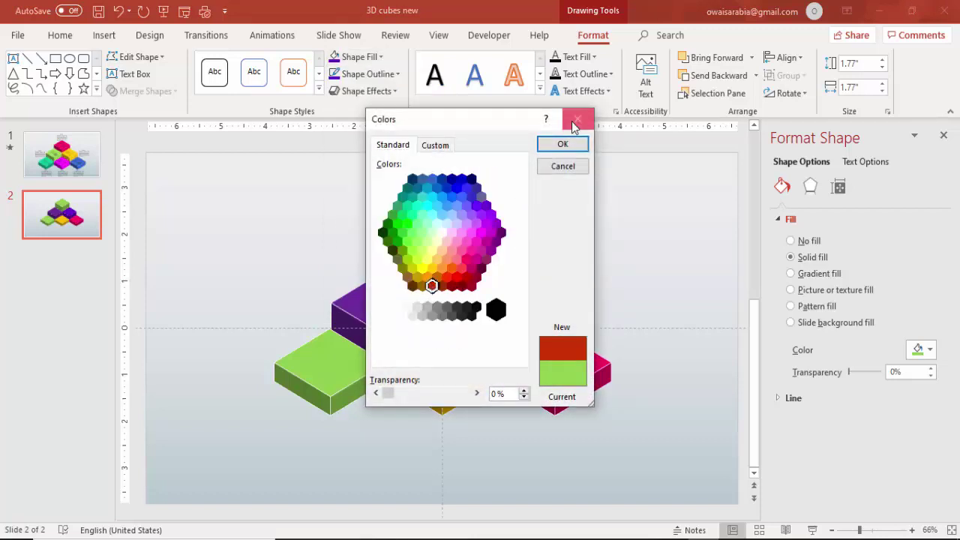
pyautogui.click(563, 144)
pyautogui.click(366, 74)
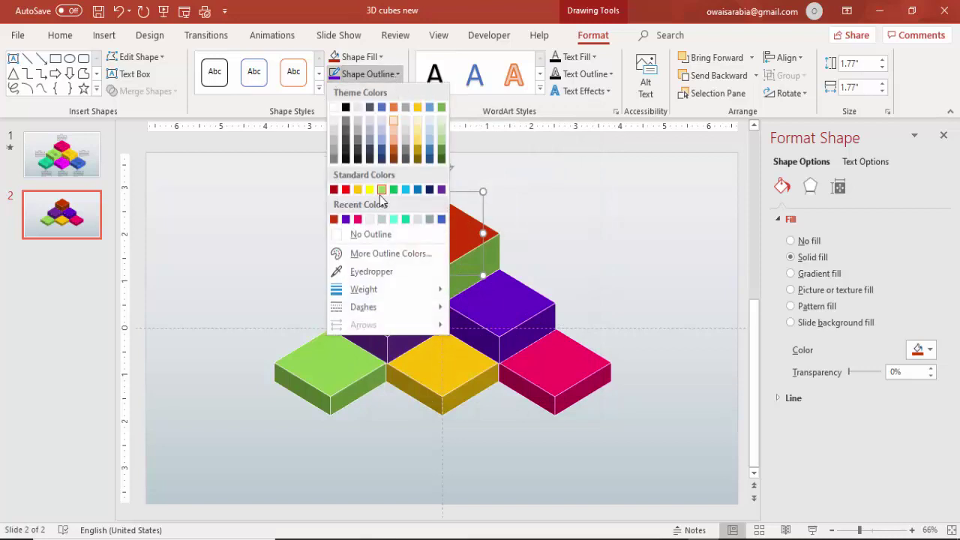
pyautogui.click(333, 219)
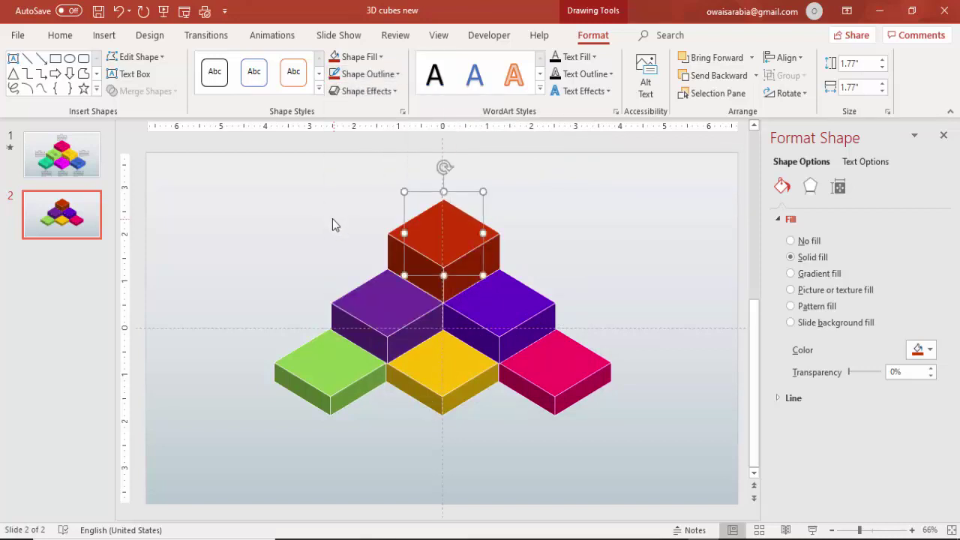
pyautogui.click(315, 226)
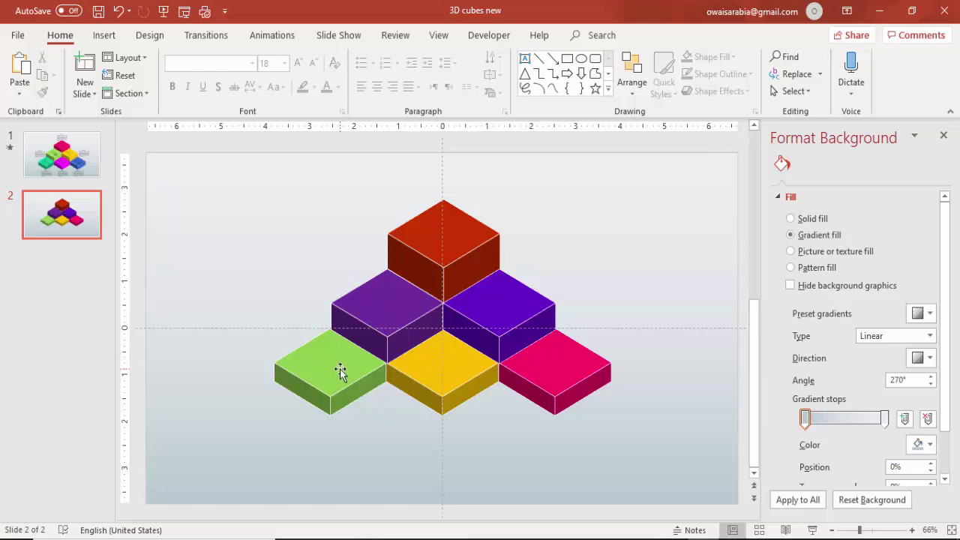
# Insert a text box reading "01" in the empty area left of the top block
pyautogui.keyDown('ctrl'); pyautogui.scroll(-2, 636, 361); pyautogui.keyUp('ctrl')
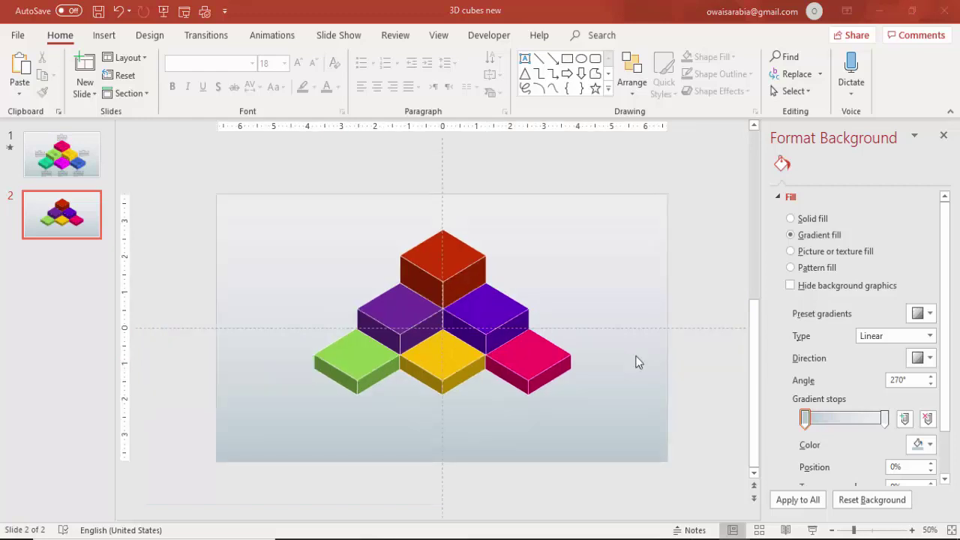
pyautogui.click(113, 38)
pyautogui.click(555, 75)
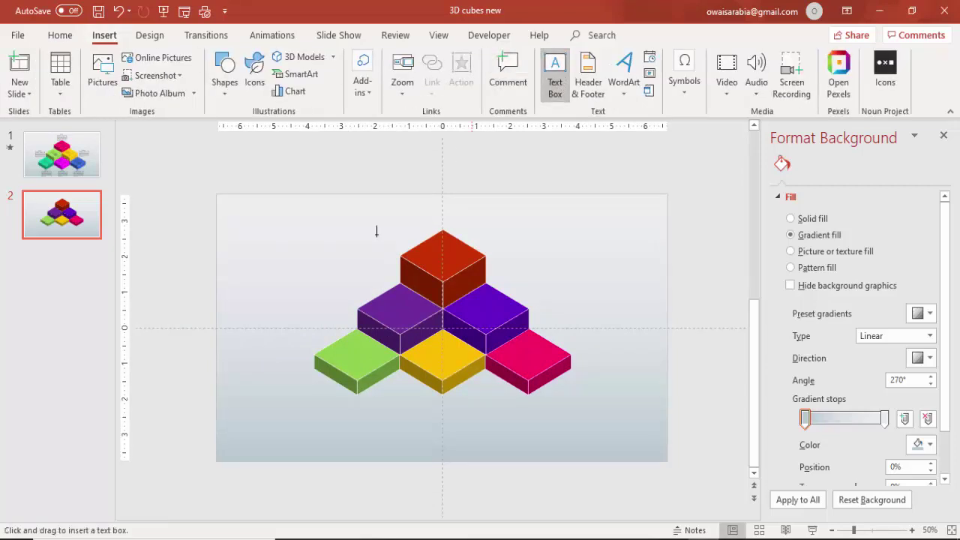
pyautogui.click(265, 246)
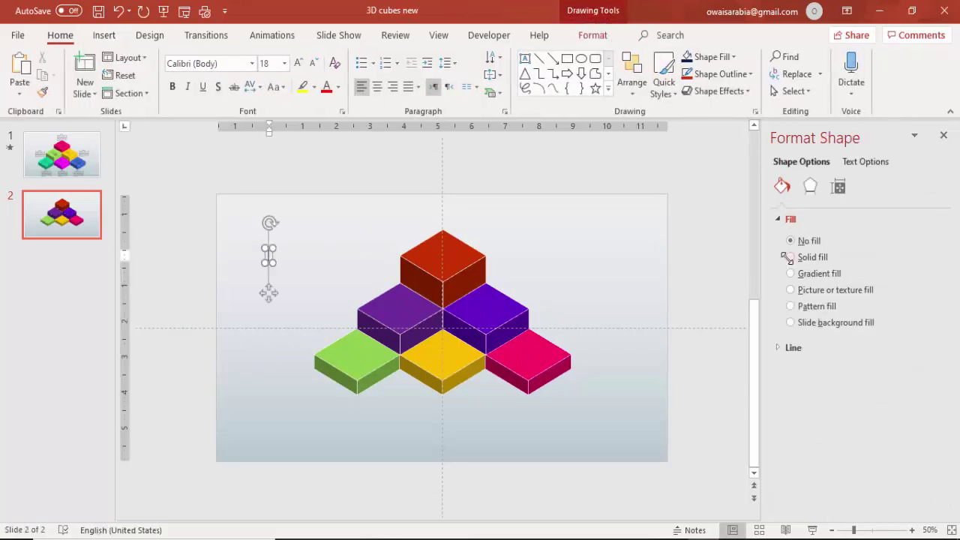
pyautogui.write('01')
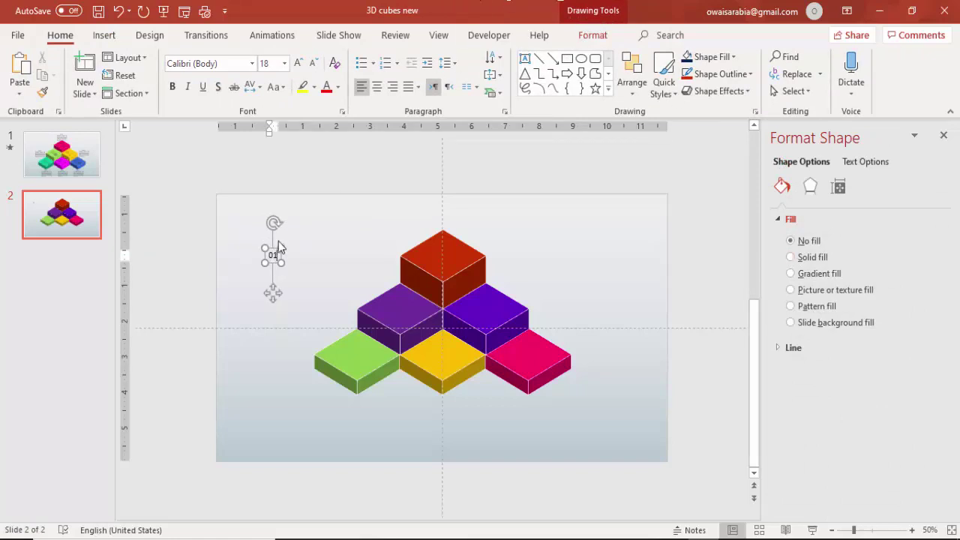
# Set the font of the "01" text box to Oswald
pyautogui.click(282, 256)
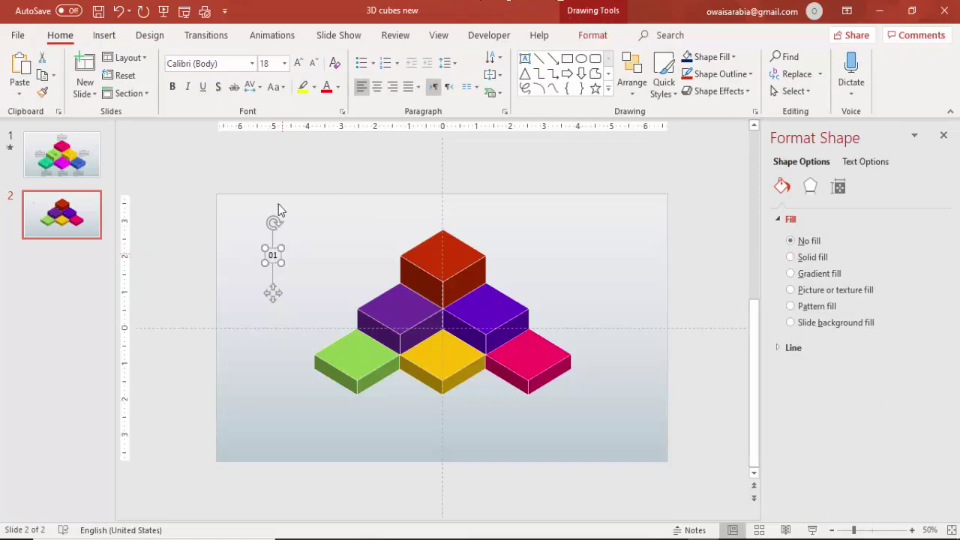
pyautogui.click(232, 65)
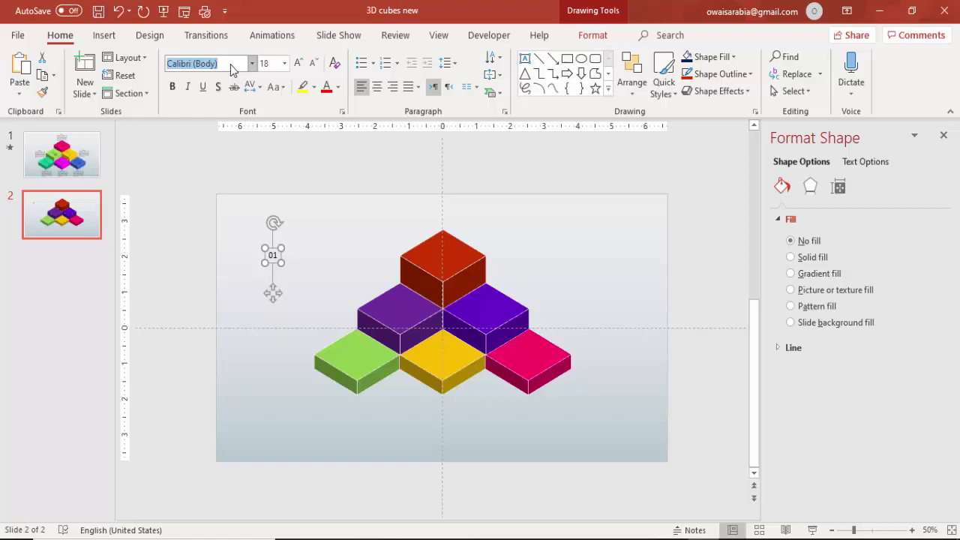
pyautogui.write('Oswald')
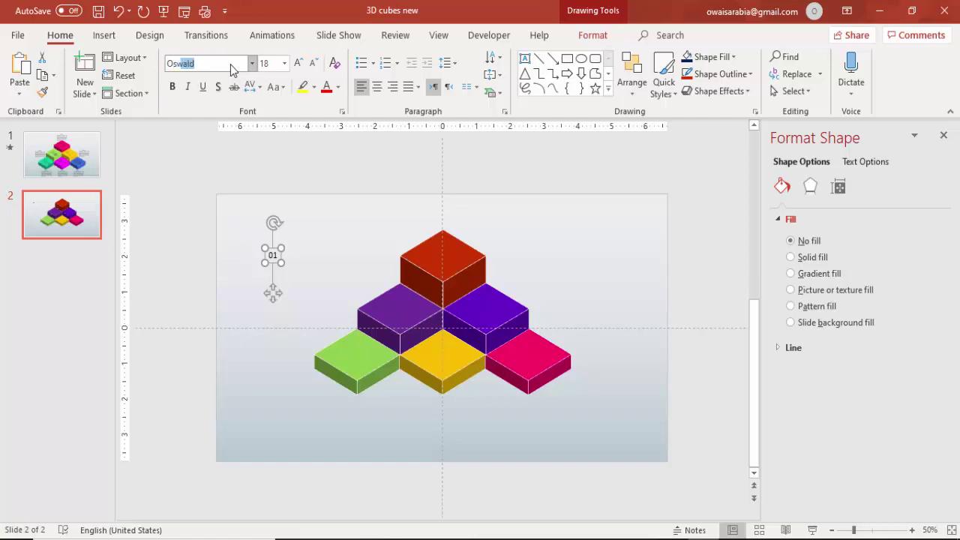
pyautogui.press('Return')
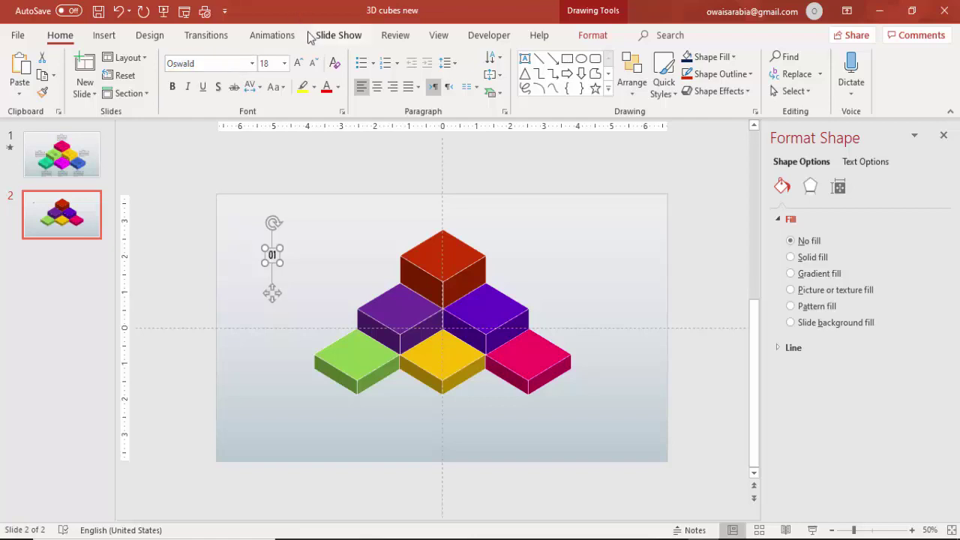
# Enlarge the "01" label's text to 44 pt
pyautogui.click(299, 63)
pyautogui.click(299, 63)
pyautogui.click(299, 63)
pyautogui.click(298, 63)
pyautogui.click(299, 63)
pyautogui.click(299, 63)
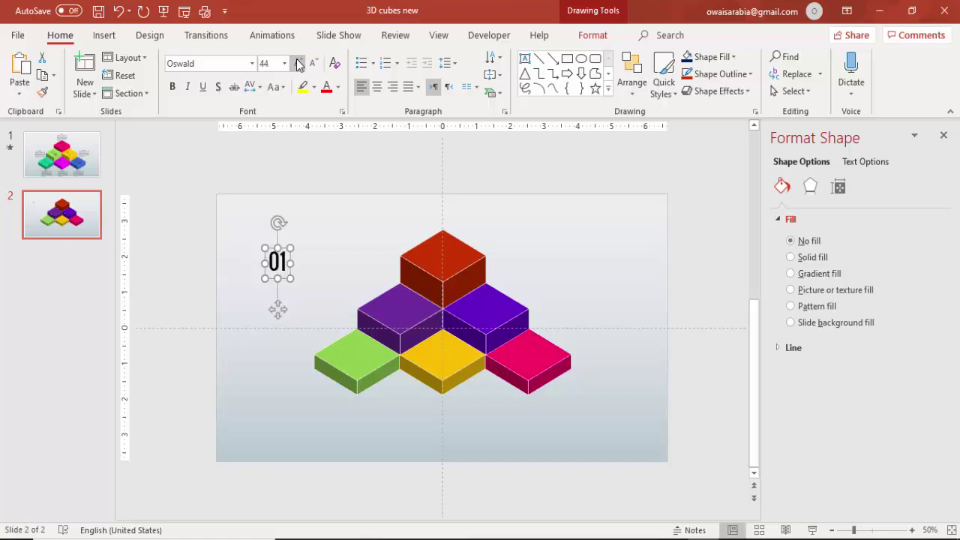
pyautogui.click(298, 63)
pyautogui.click(299, 63)
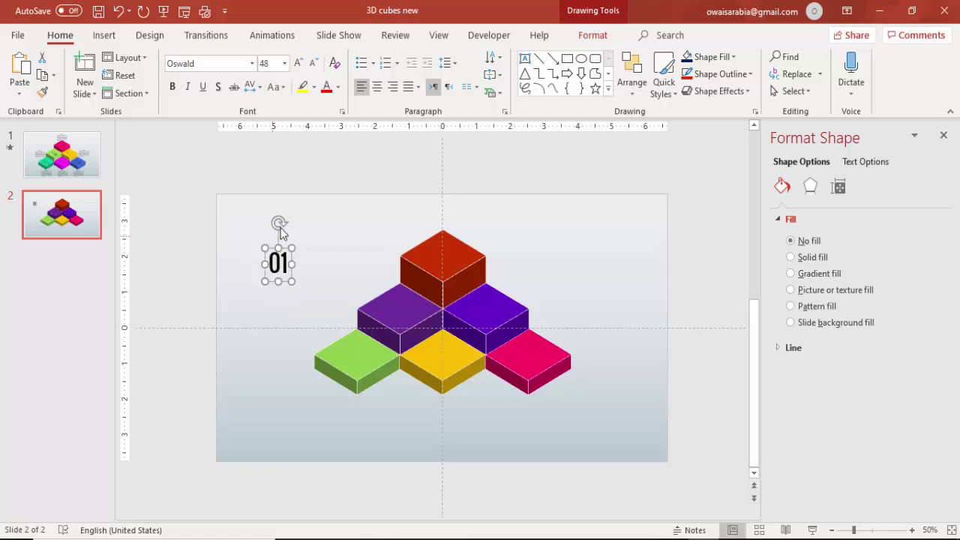
pyautogui.click(311, 63)
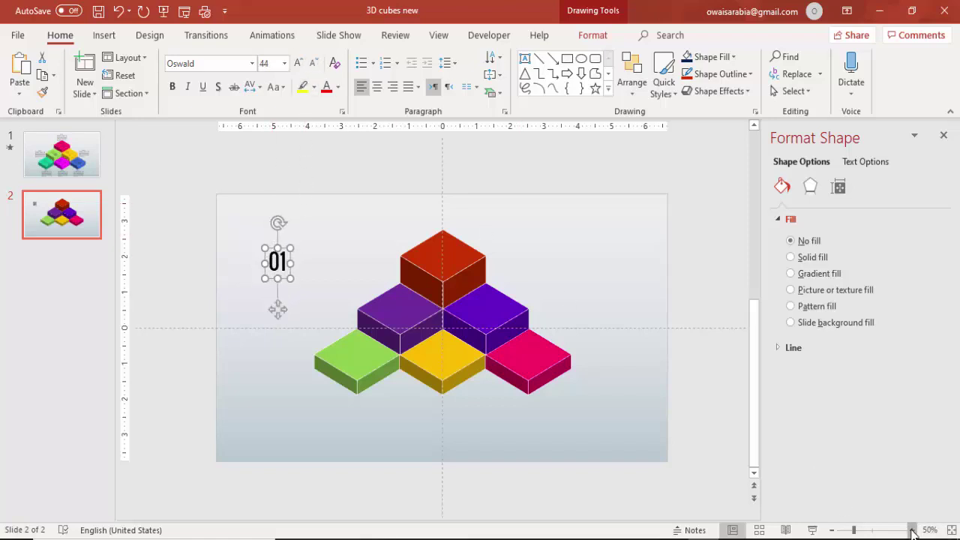
# Centre the "01" label on the green block's top face and apply the parallel isometric text rotation preset with X 314.7°, Y 324.6°, Z 60.2°
pyautogui.keyDown('ctrl'); pyautogui.scroll(3, 262, 324); pyautogui.keyUp('ctrl')
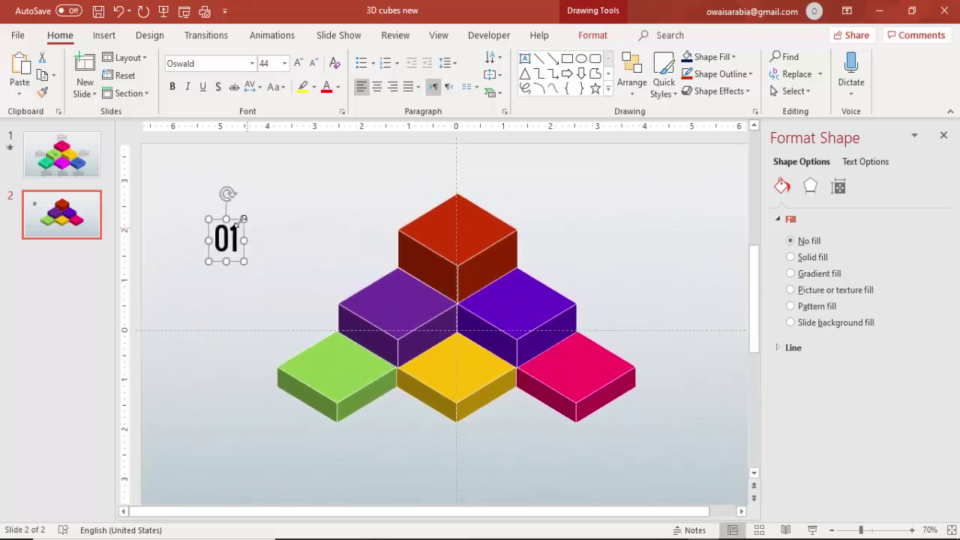
pyautogui.moveTo(236, 222); pyautogui.dragTo(348, 344)
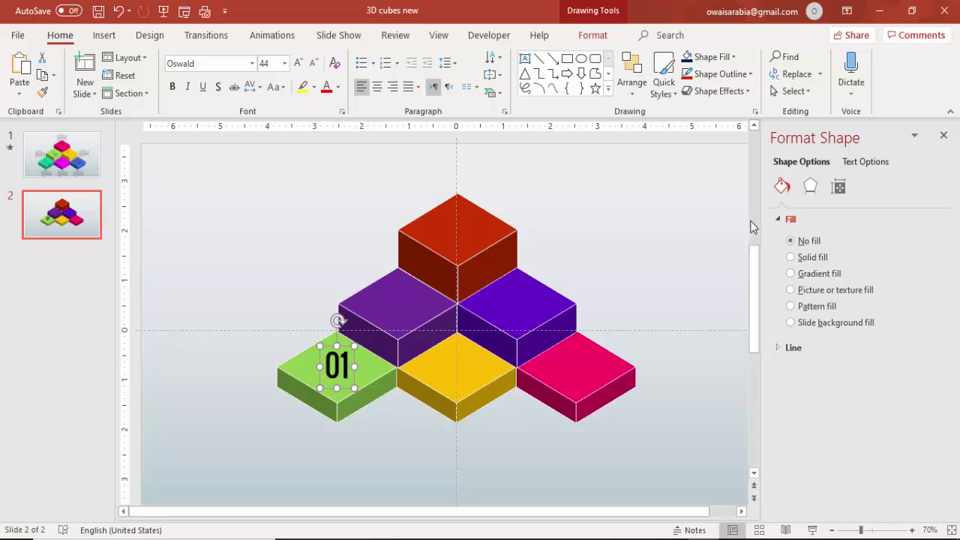
pyautogui.click(816, 192)
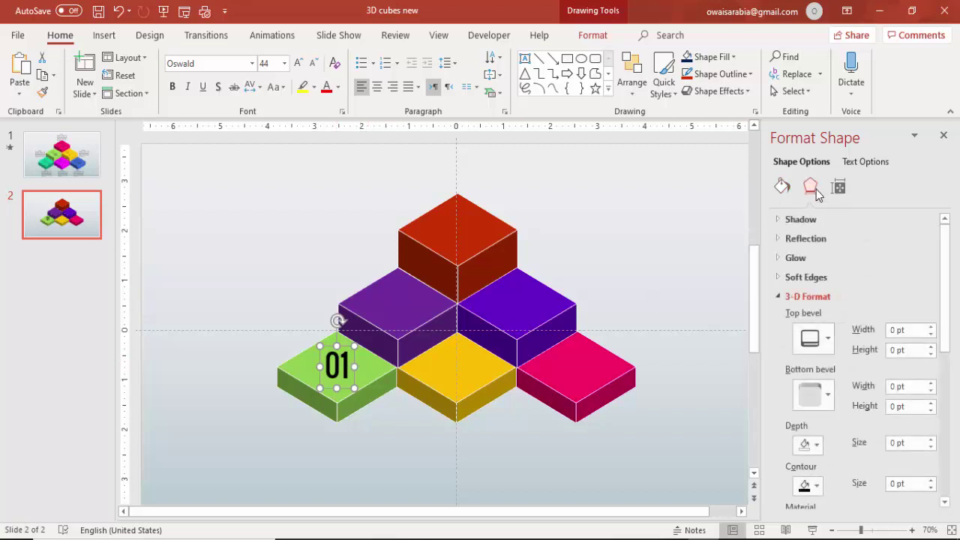
pyautogui.click(880, 166)
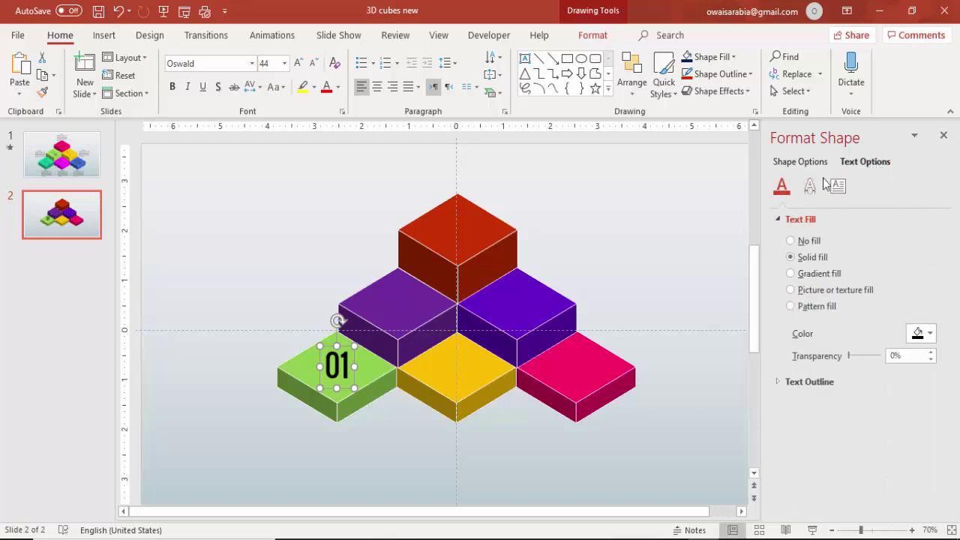
pyautogui.click(813, 188)
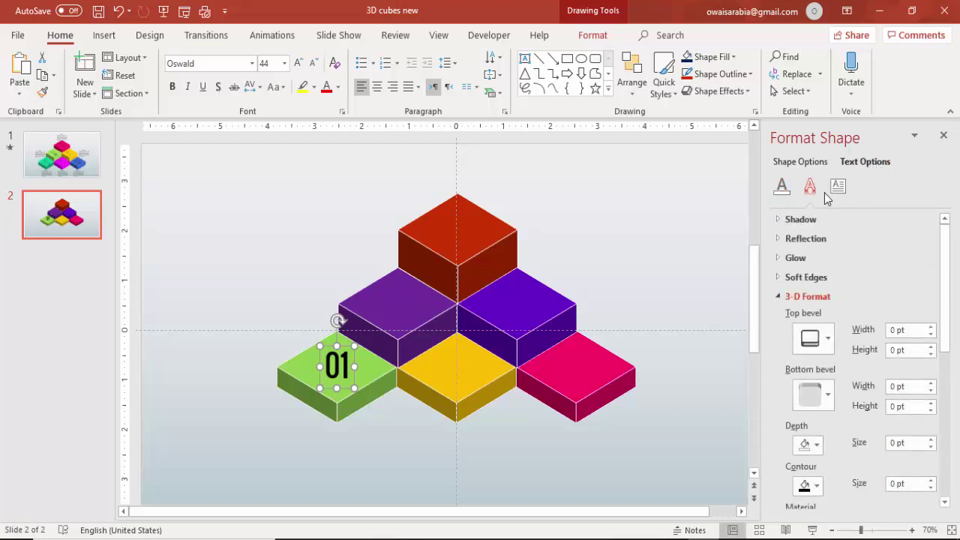
pyautogui.moveTo(942, 277); pyautogui.dragTo(950, 391)
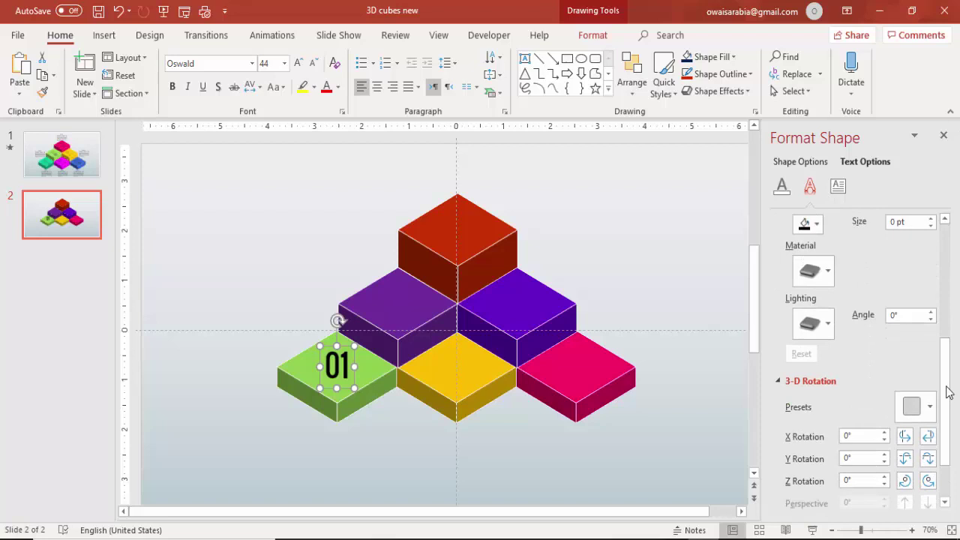
pyautogui.click(928, 411)
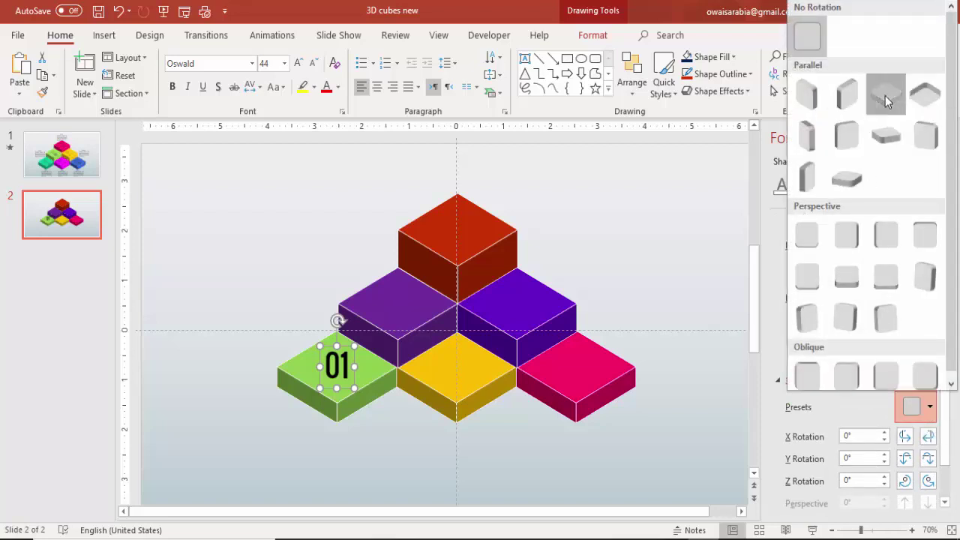
pyautogui.click(885, 96)
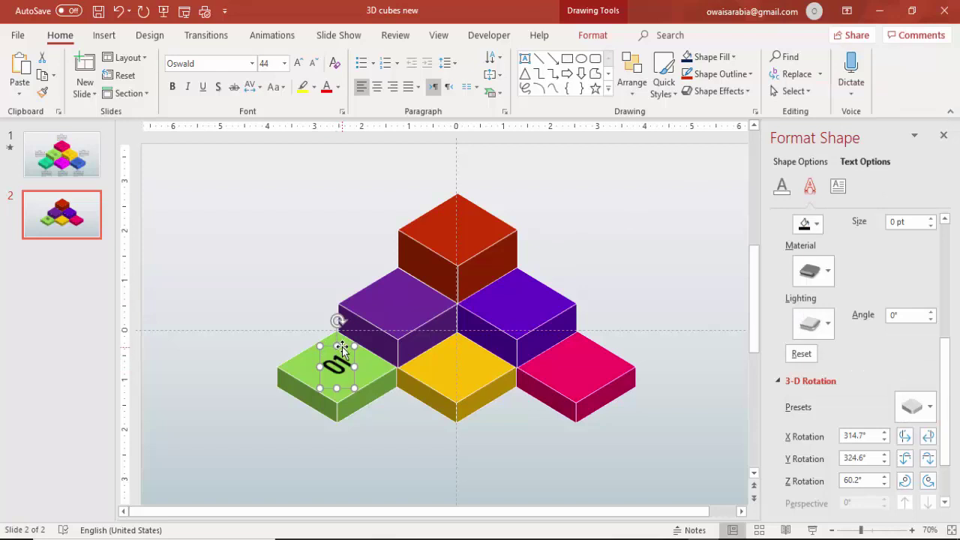
pyautogui.moveTo(338, 321); pyautogui.dragTo(336, 344)
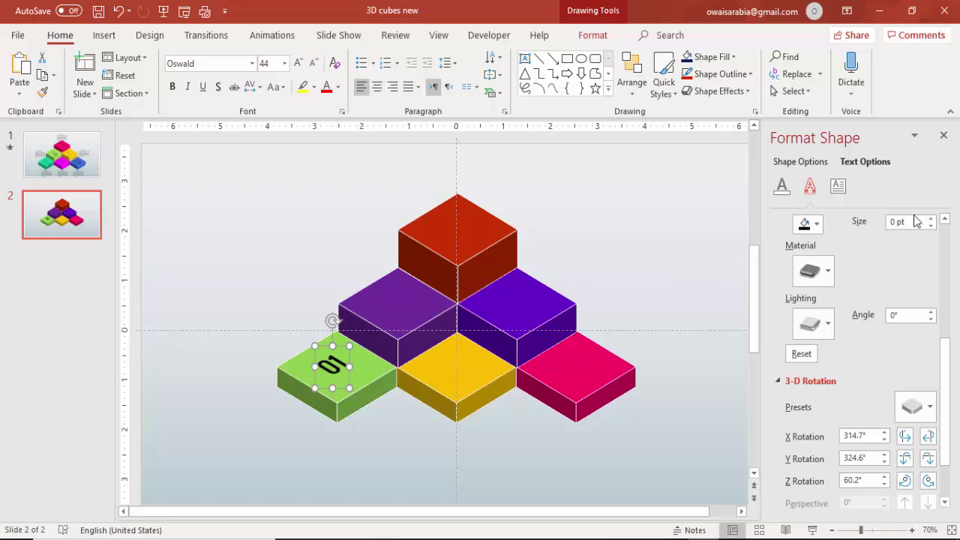
# Set the "01" label's text fill transparency to 65% and shift it toward the upper left of the green block's top face
pyautogui.click(782, 186)
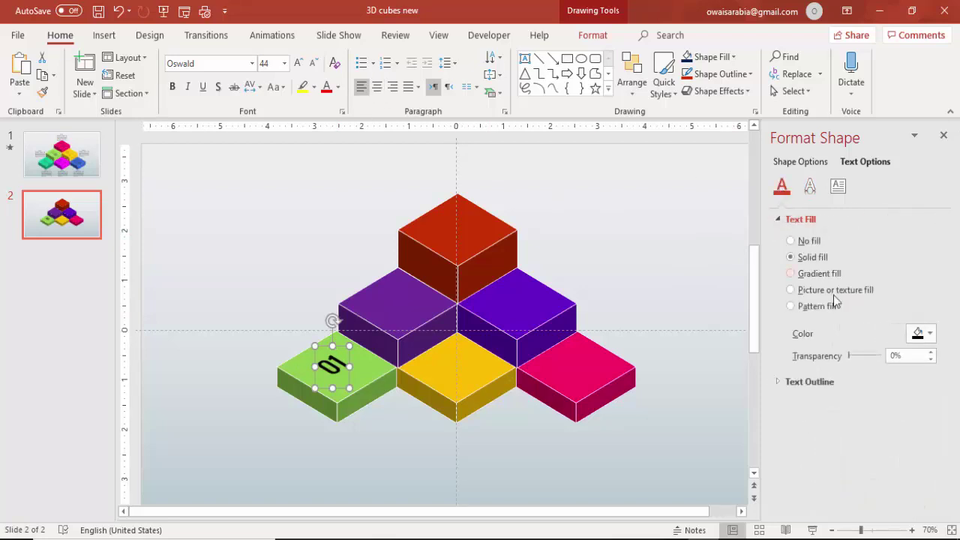
pyautogui.click(931, 353)
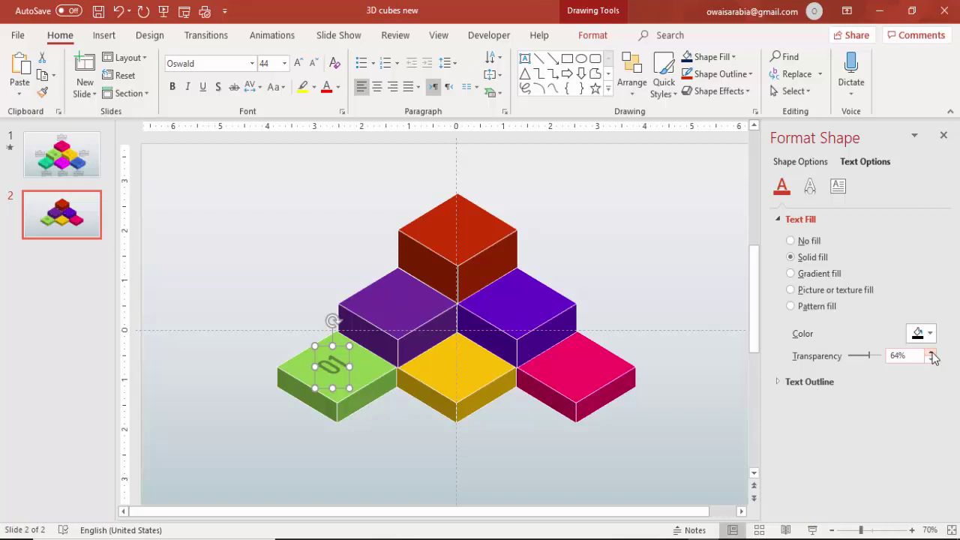
pyautogui.click(931, 353)
pyautogui.moveTo(339, 349); pyautogui.dragTo(331, 341)
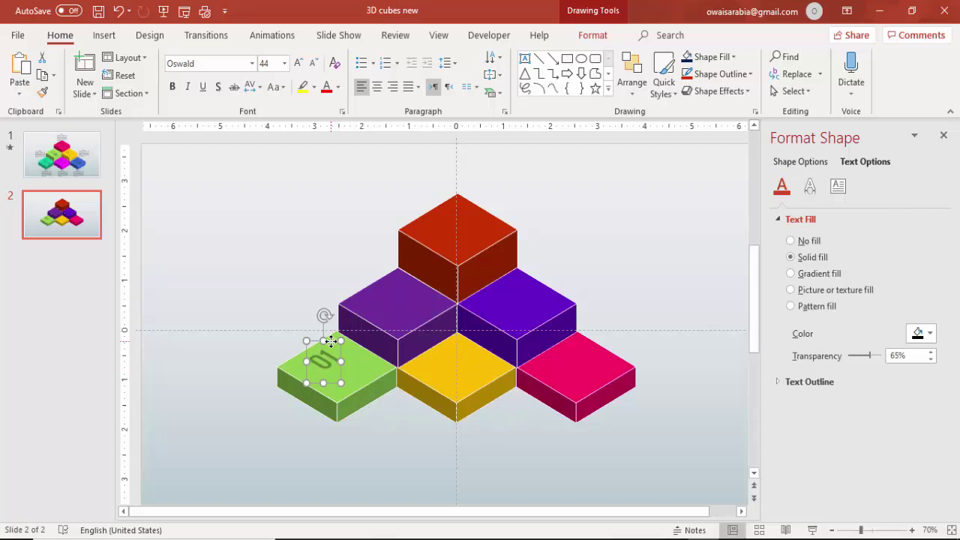
# Copy the translucent "01" label onto the top faces of the yellow and pink blocks at the same relative position
pyautogui.hotkey('ctrl', 'z')
pyautogui.moveTo(334, 343); pyautogui.dragTo(455, 338)
pyautogui.hotkey('ctrl', 'z')
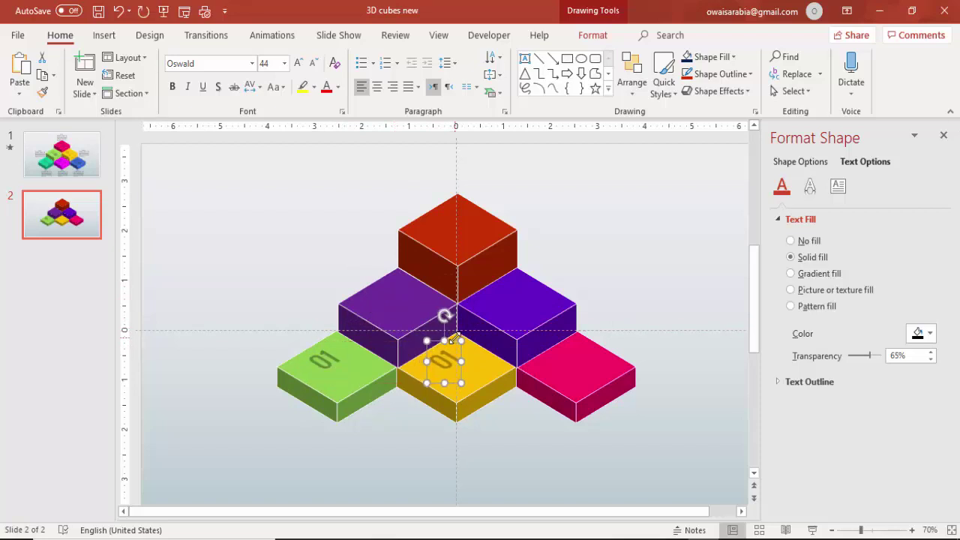
pyautogui.press('Up')
pyautogui.hotkey('ctrl', 'd')
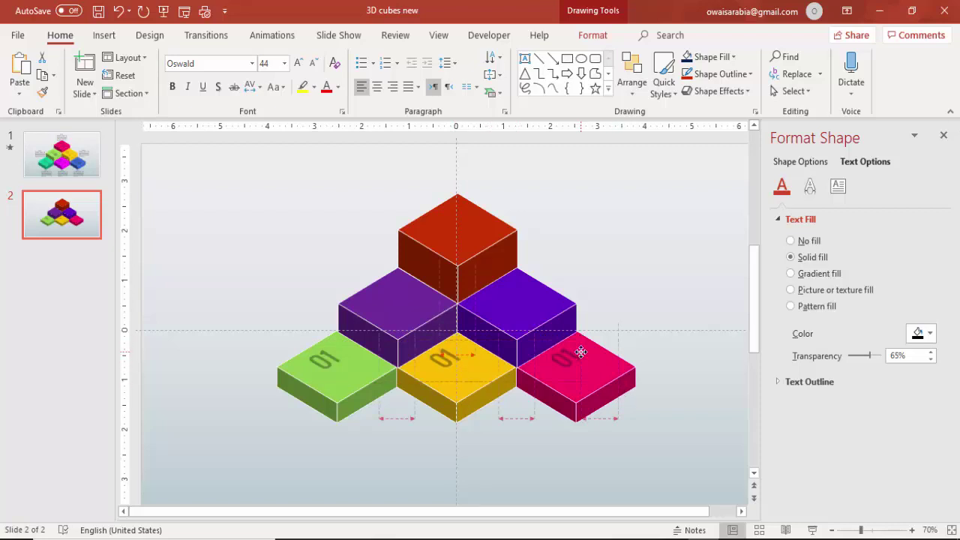
# Place further copies of the "01" label on the top faces of both second-row blocks and the top block
pyautogui.hotkey('ctrl', 'd')
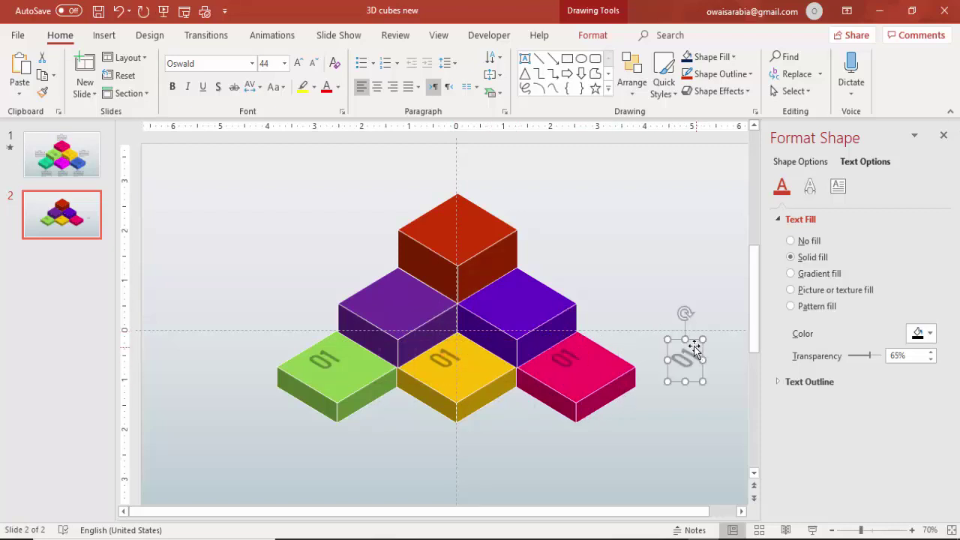
pyautogui.moveTo(687, 334); pyautogui.dragTo(393, 278)
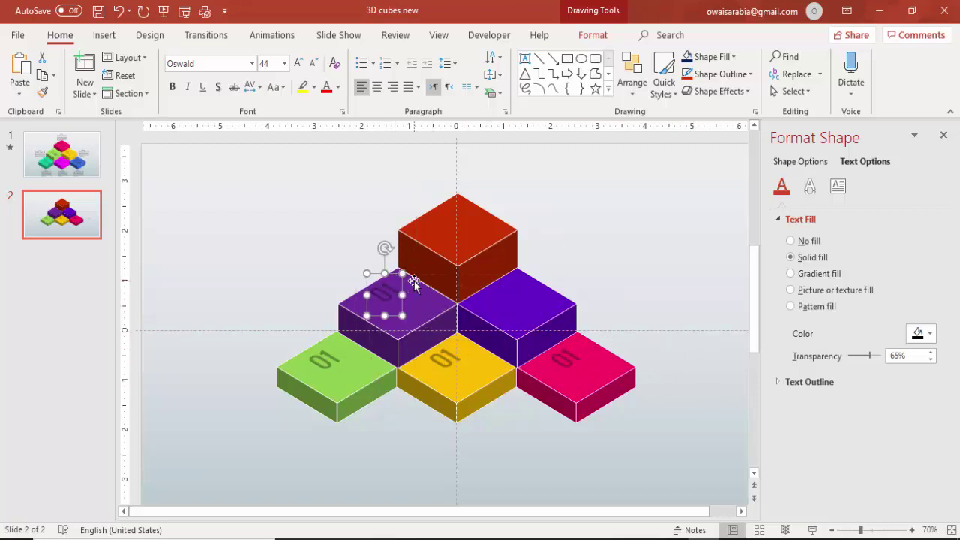
pyautogui.hotkey('ctrl', 'v')
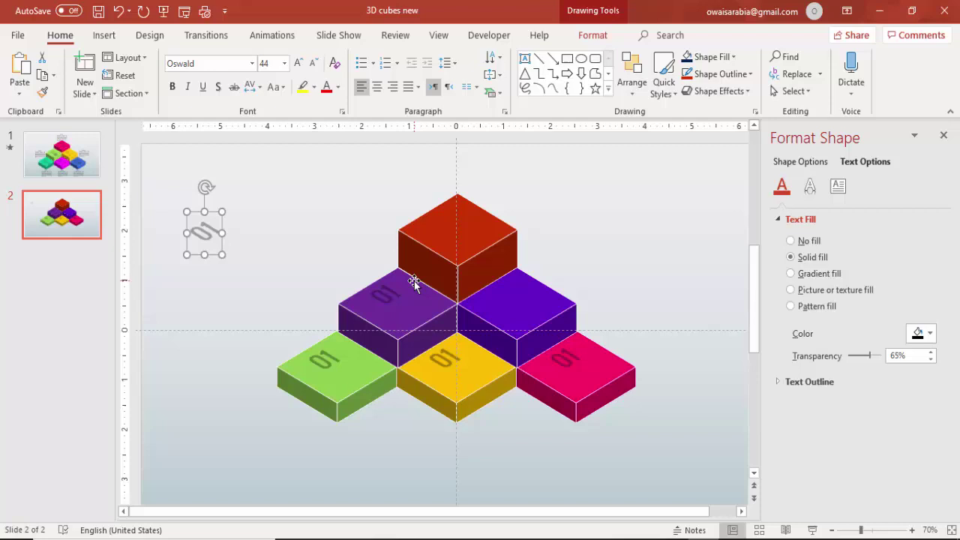
pyautogui.moveTo(215, 210); pyautogui.dragTo(511, 276)
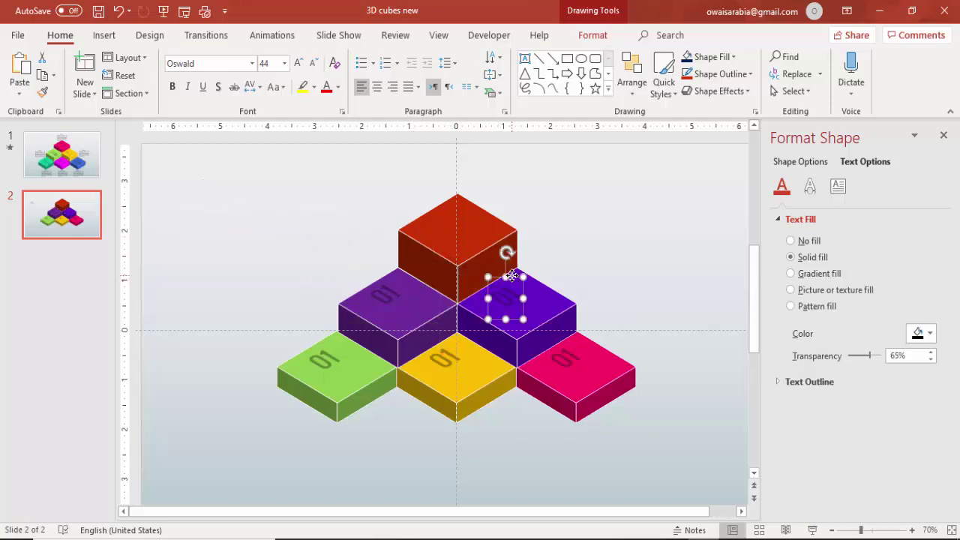
pyautogui.hotkey('ctrl', 'z')
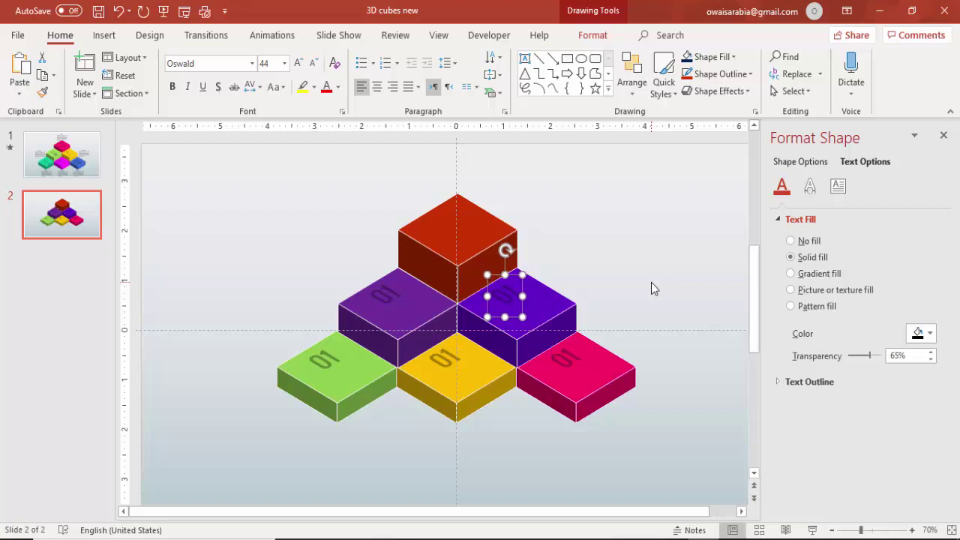
pyautogui.hotkey('ctrl', 'z')
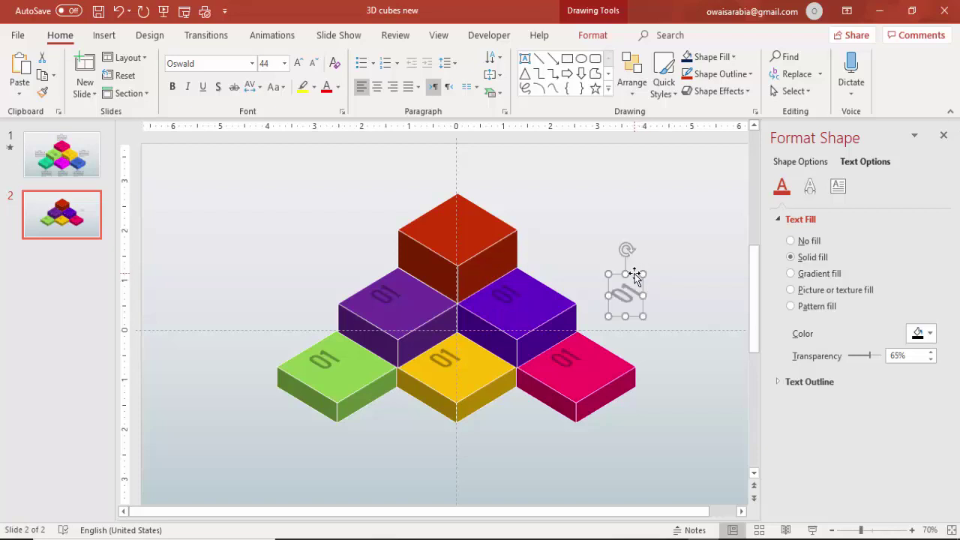
pyautogui.moveTo(635, 281); pyautogui.dragTo(442, 197)
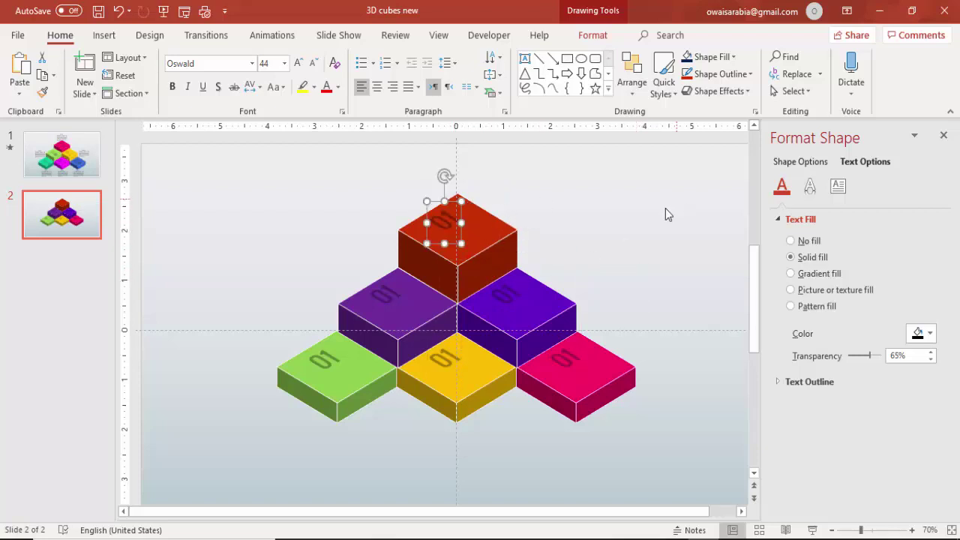
# Change the yellow block's label to "02" and the pink block's label to "03"
pyautogui.click(455, 362)
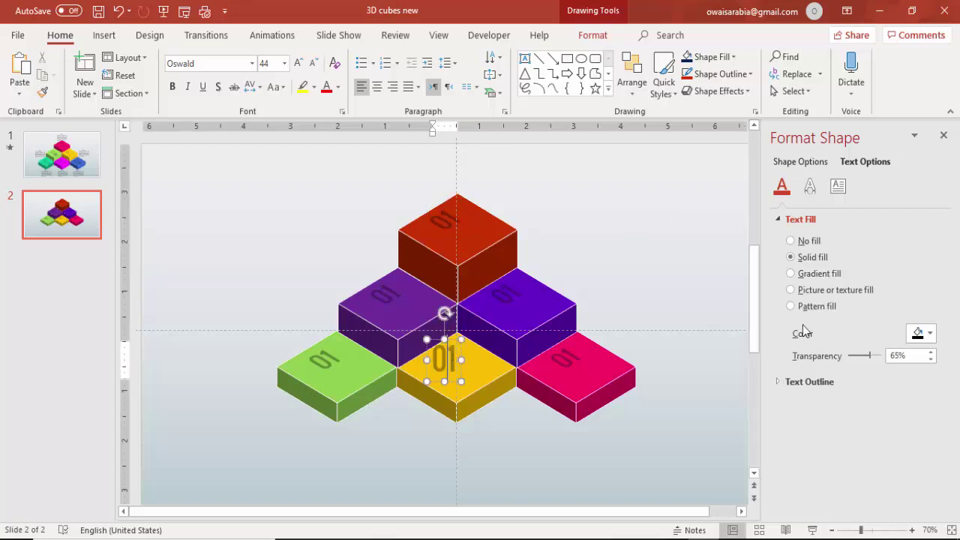
pyautogui.hotkey('ctrl', 'a')
pyautogui.write('02')
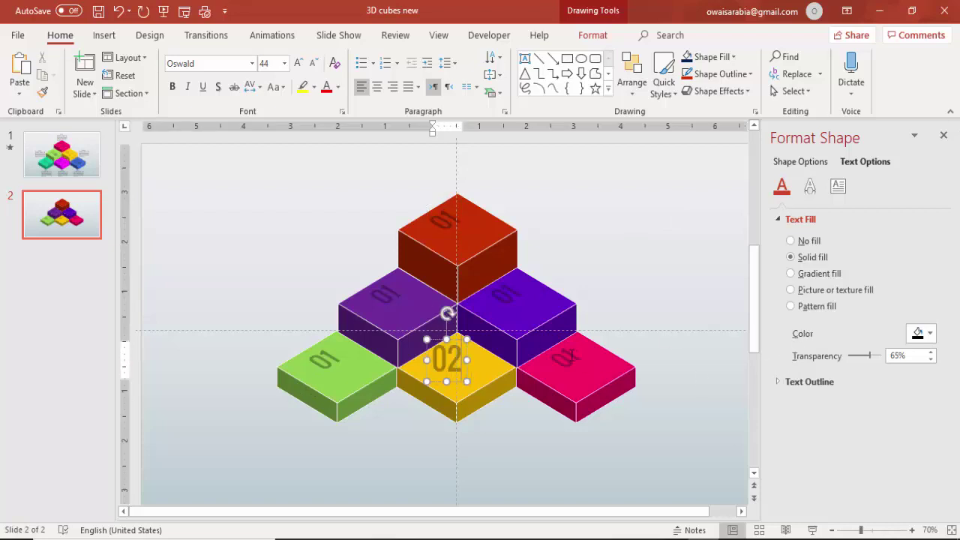
pyautogui.click(582, 359)
pyautogui.hotkey('ctrl', 'a')
pyautogui.write('03')
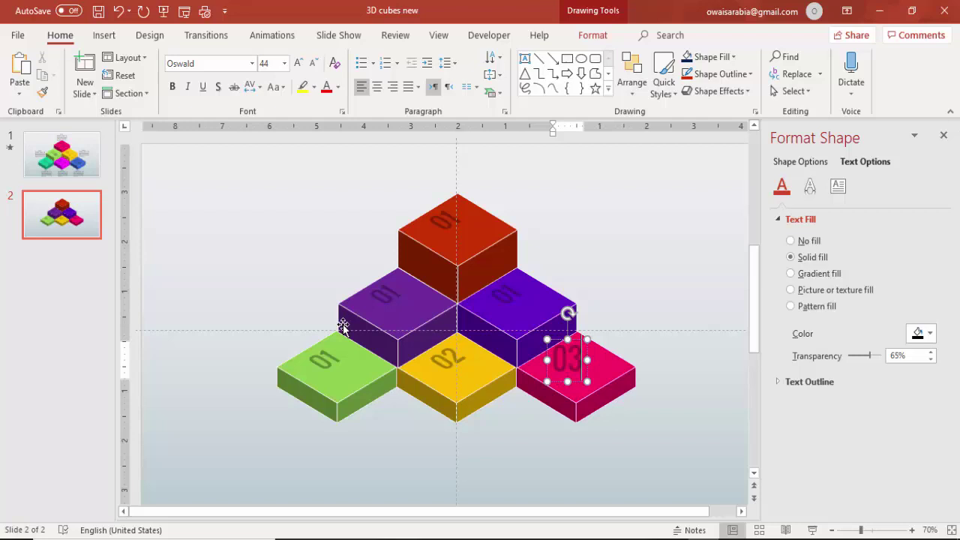
# Renumber the second-row labels as "04" on the purple block and "05" on the blue-violet block
pyautogui.click(384, 296)
pyautogui.hotkey('ctrl', 'a')
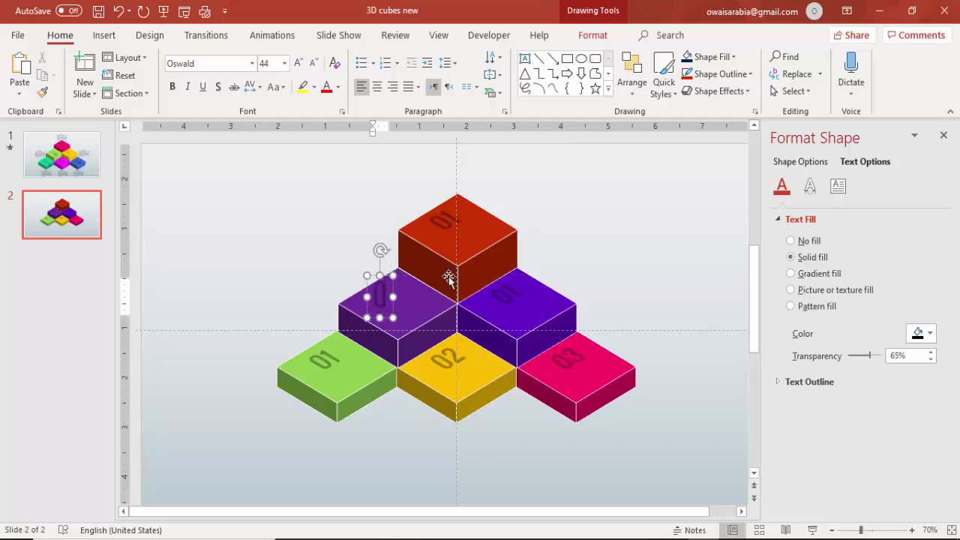
pyautogui.write('04')
pyautogui.click(504, 294)
pyautogui.hotkey('ctrl', 'a')
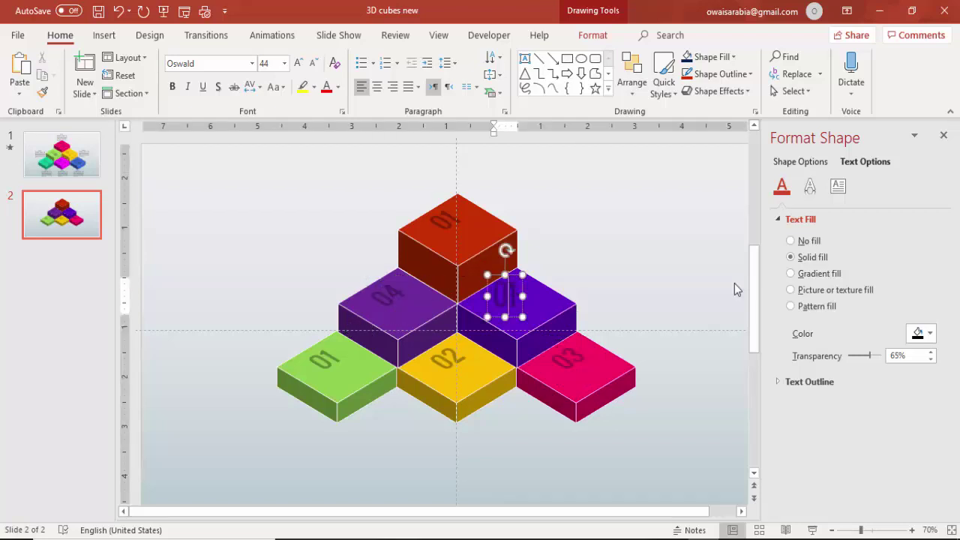
pyautogui.write('05')
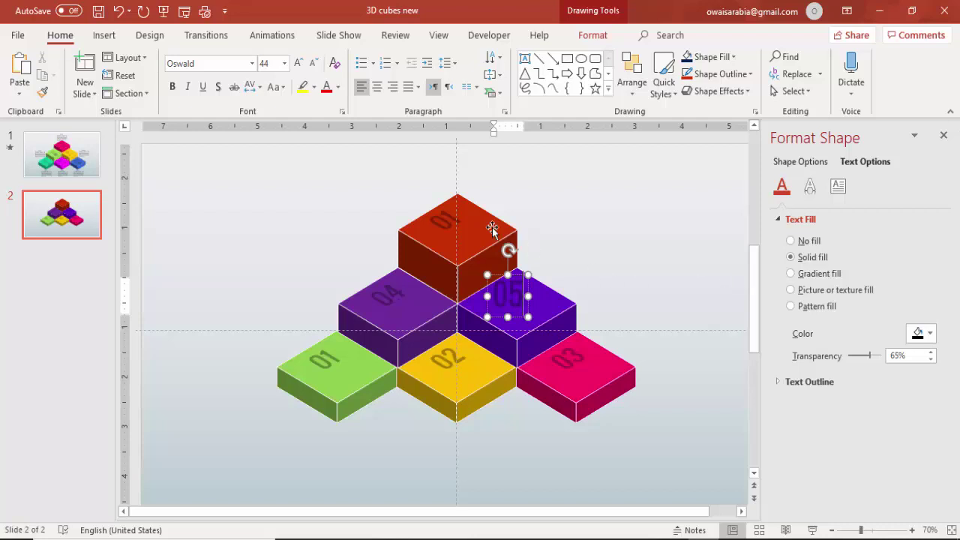
# Change the label on the top red block to "06"
pyautogui.click(451, 213)
pyautogui.hotkey('ctrl', 'a')
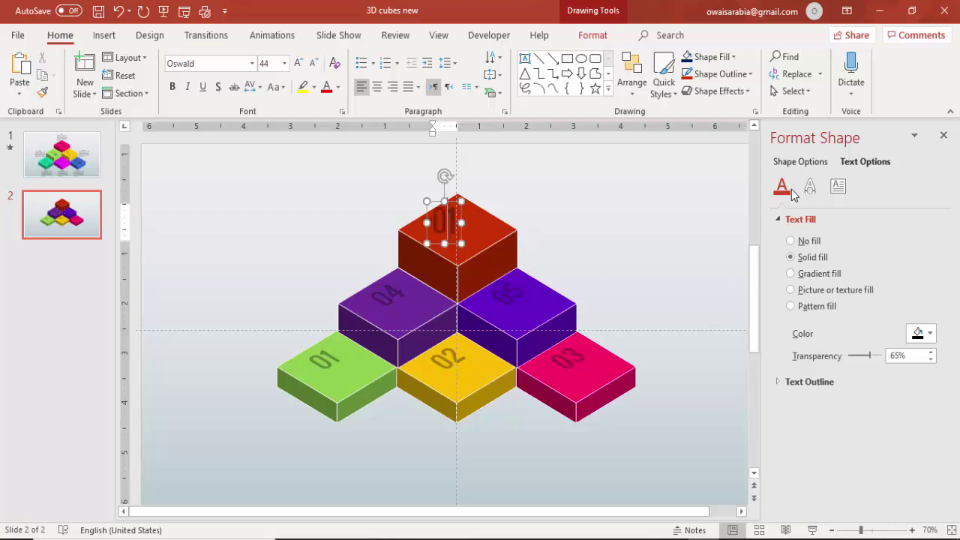
pyautogui.write('06')
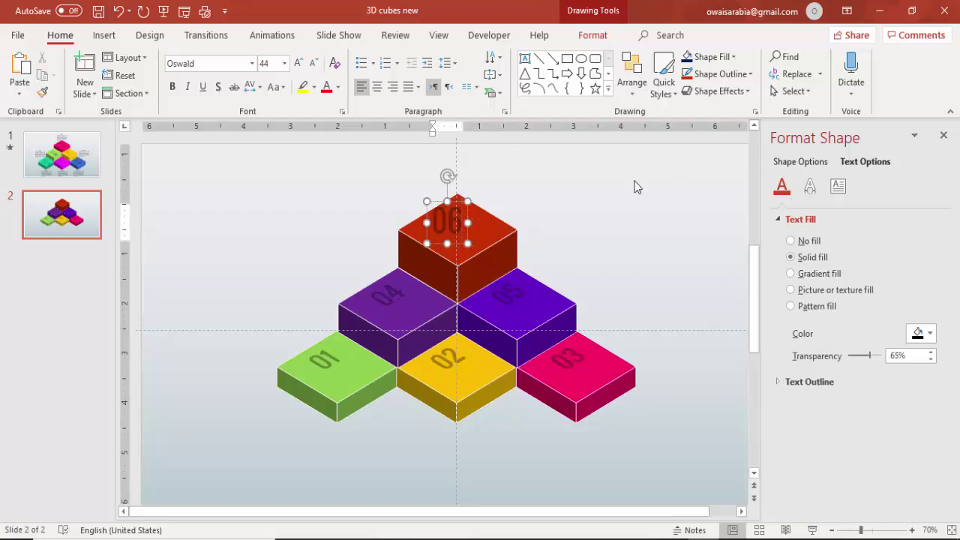
pyautogui.click(633, 187)
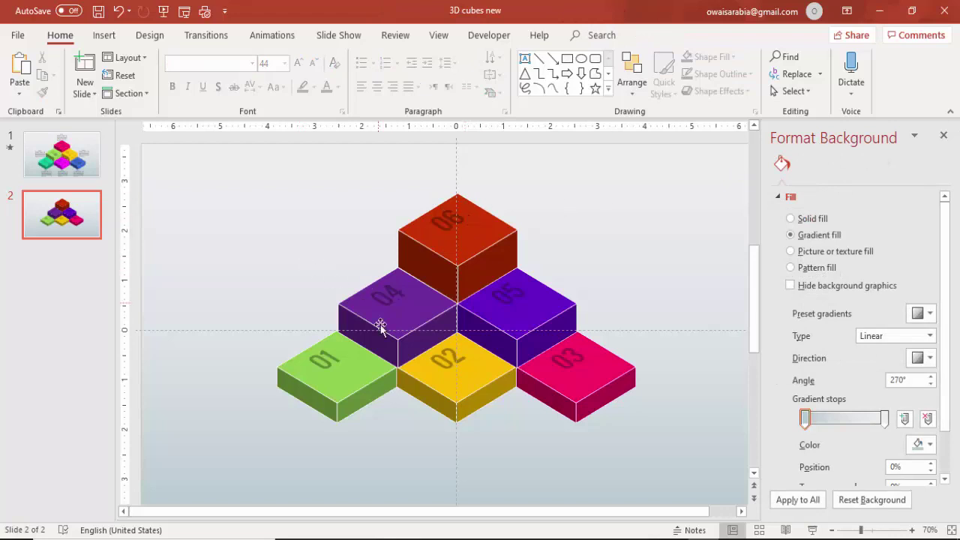
pyautogui.click(104, 36)
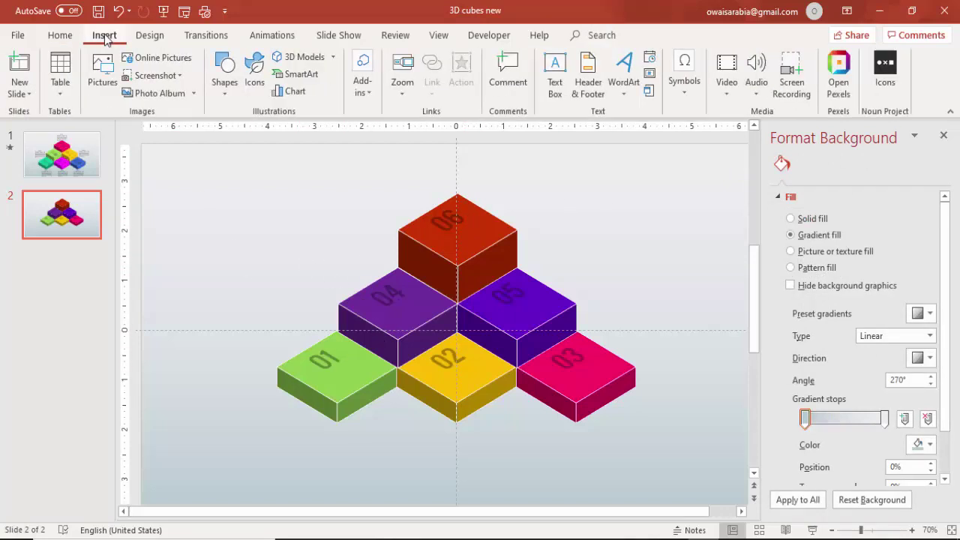
pyautogui.click(254, 75)
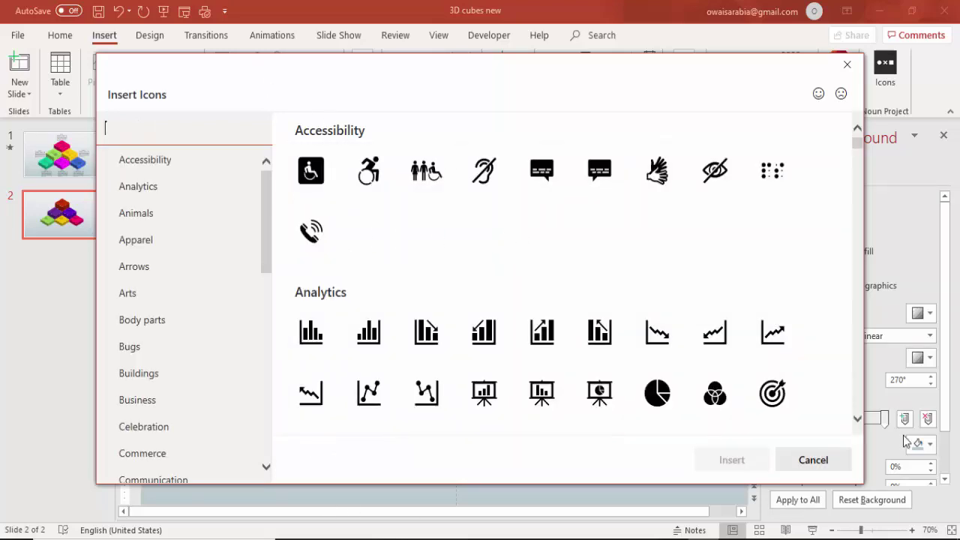
pyautogui.click(818, 463)
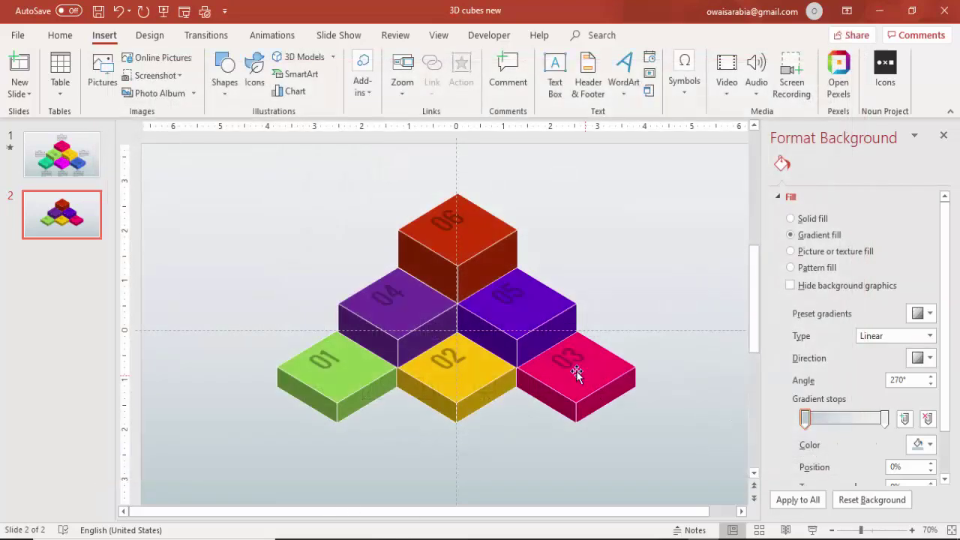
# Paste the six copied icons onto the slide and place the hourglass icon, sized 0.64", below the "01" on the green block
pyautogui.hotkey('ctrl', 'v')
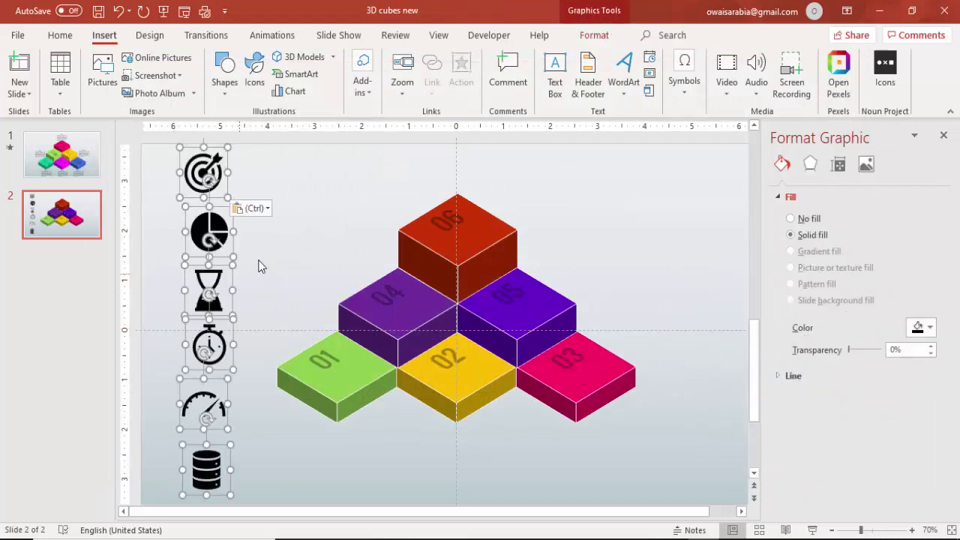
pyautogui.click(278, 223)
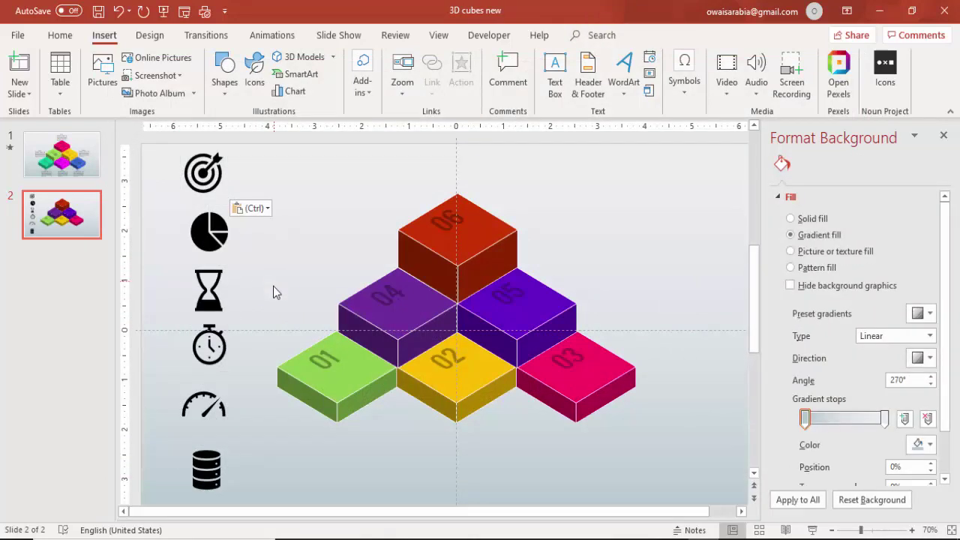
pyautogui.click(208, 292)
pyautogui.moveTo(208, 292); pyautogui.dragTo(337, 375)
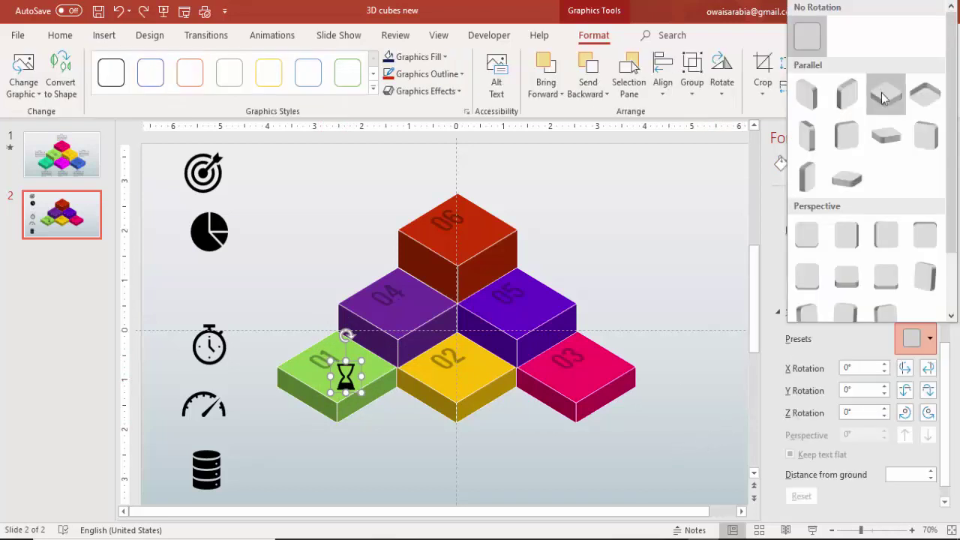
# Lay the hourglass icon flat with the parallel isometric rotation preset (X 314.7°, Y 324.6°, Z 60.2°) and set its fill transparency to 51%
pyautogui.click(885, 100)
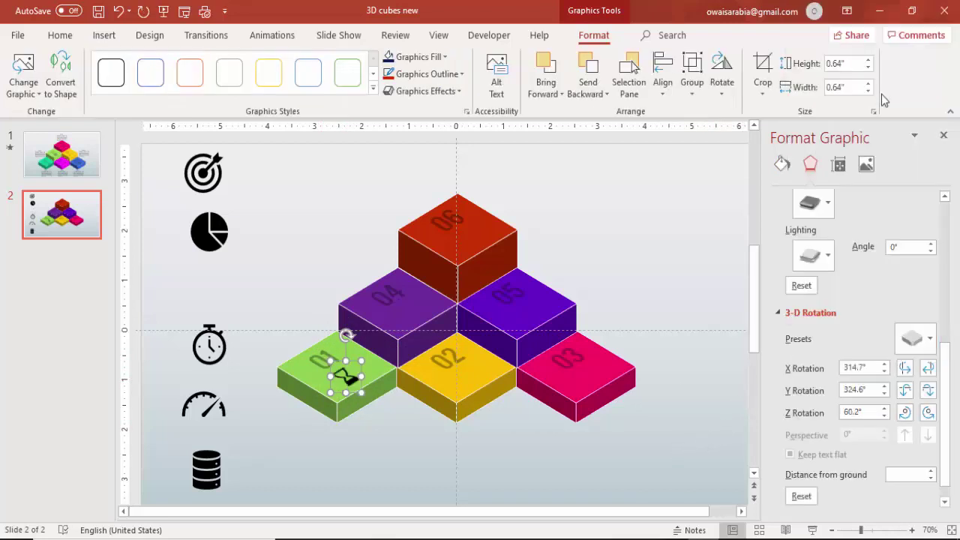
pyautogui.click(781, 164)
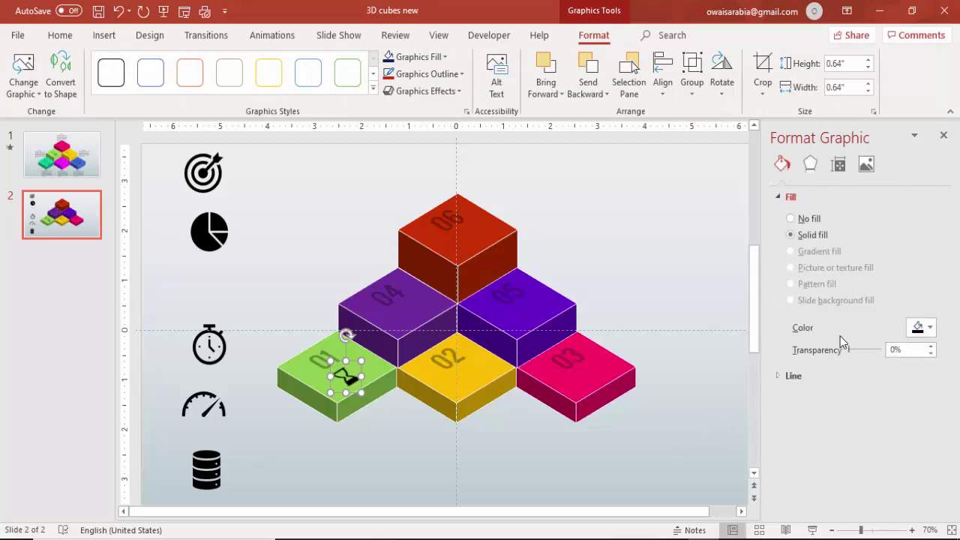
pyautogui.moveTo(849, 353); pyautogui.dragTo(866, 356)
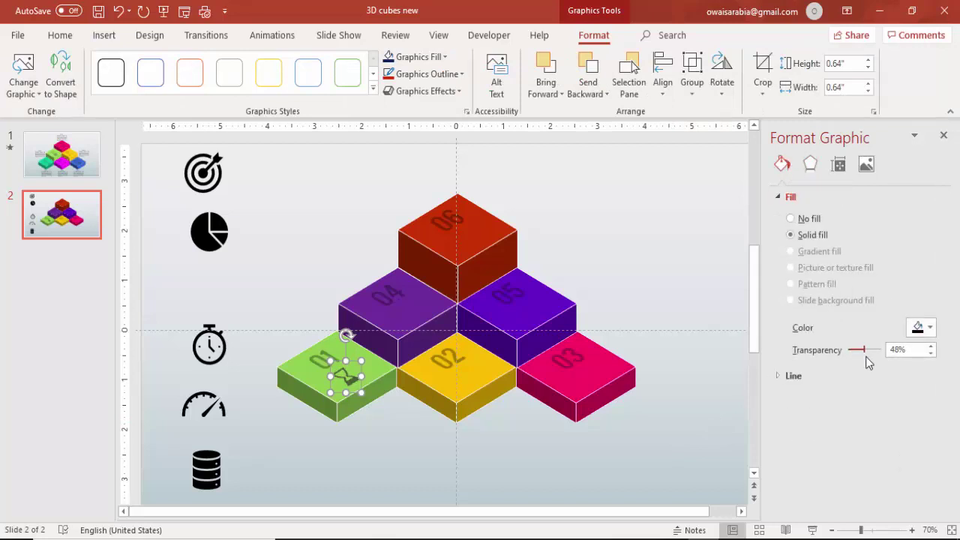
pyautogui.click(930, 349)
pyautogui.click(625, 255)
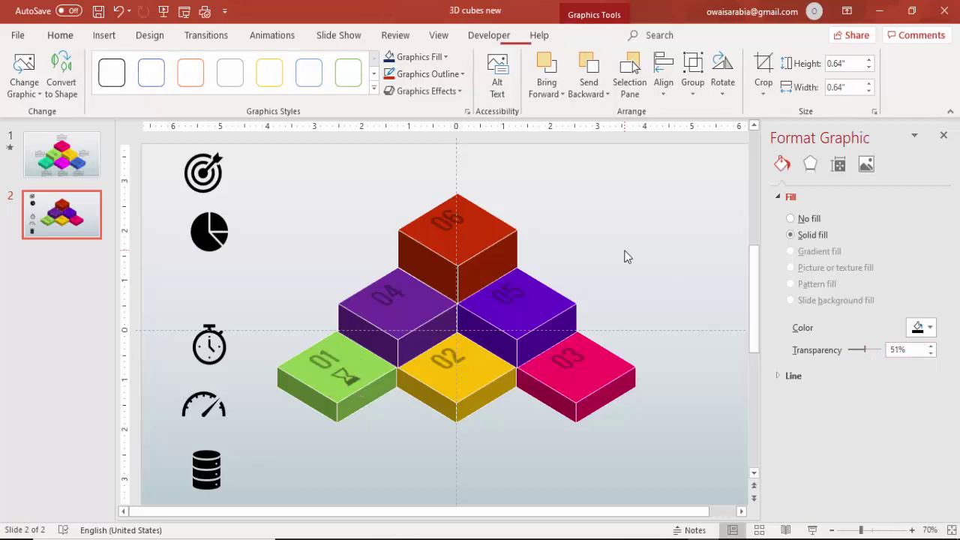
# Copy the hourglass icon's formatting onto the target, pie chart, stopwatch, gauge and database icons with Format Painter
pyautogui.click(343, 375)
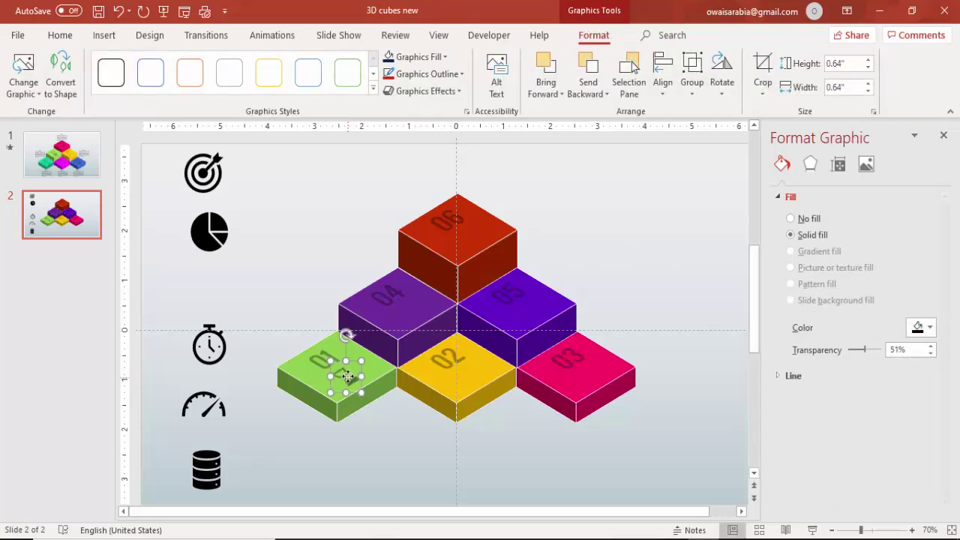
pyautogui.press('Escape')
pyautogui.click(343, 375)
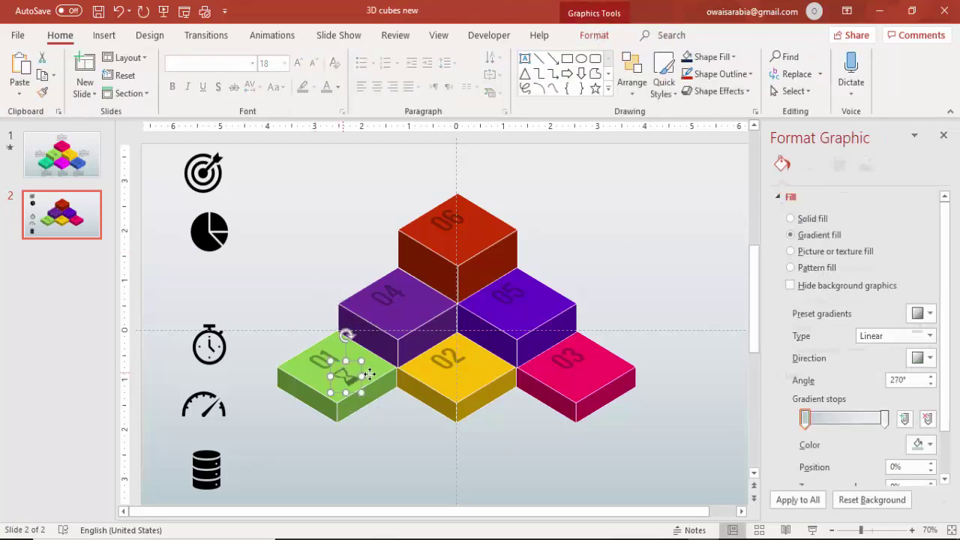
pyautogui.click(42, 91)
pyautogui.click(204, 173)
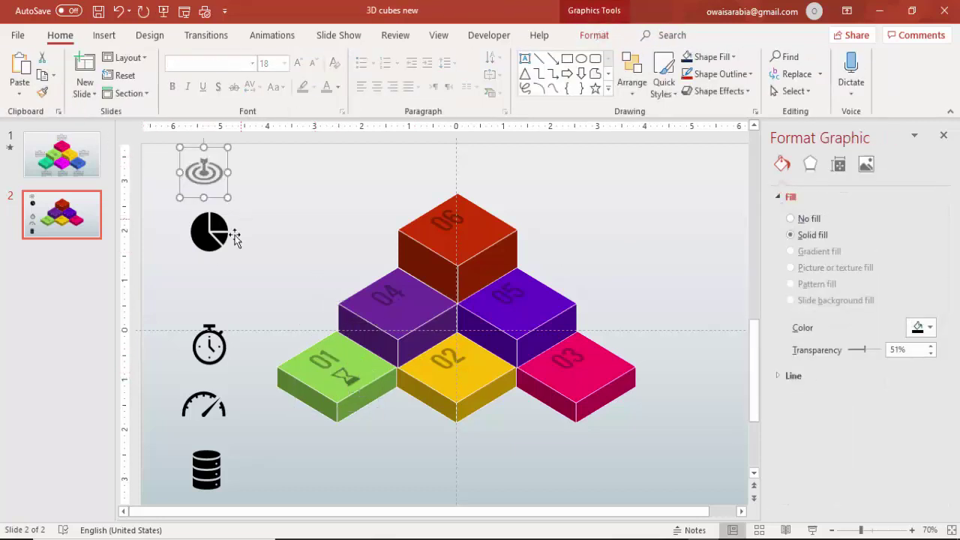
pyautogui.click(42, 92)
pyautogui.click(225, 238)
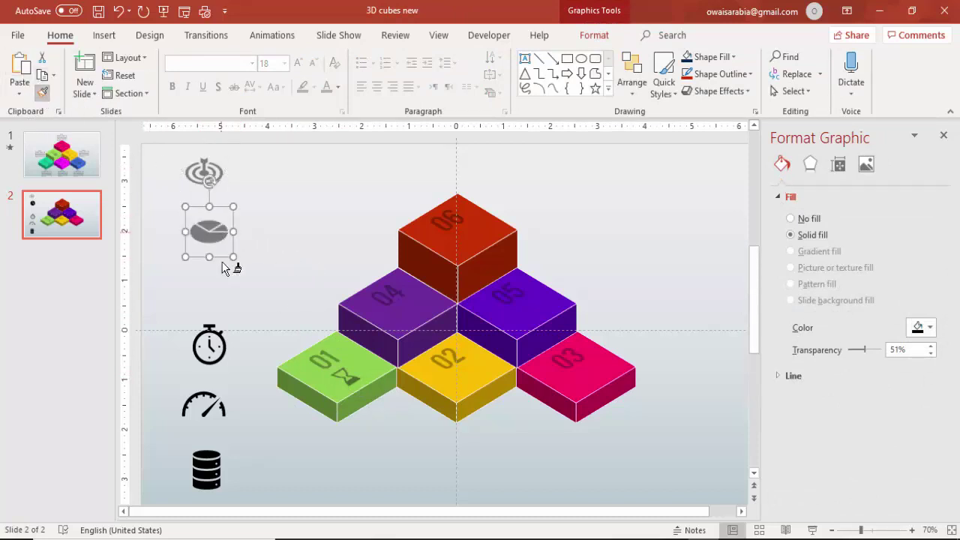
pyautogui.click(216, 346)
pyautogui.click(213, 396)
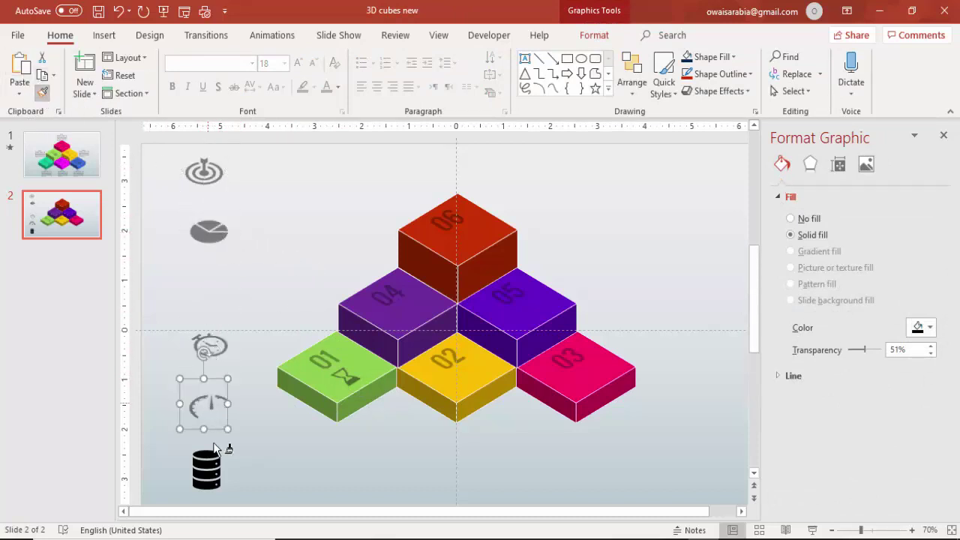
pyautogui.click(219, 480)
pyautogui.click(352, 488)
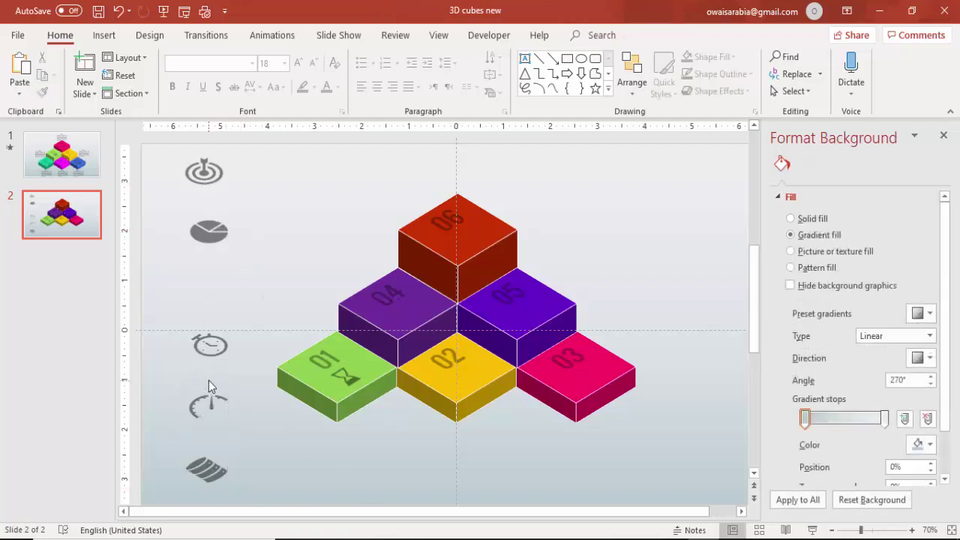
# Place the stopwatch icon beside "02" on the yellow block and the gauge icon beside "03" on the pink block
pyautogui.moveTo(210, 344); pyautogui.dragTo(453, 360)
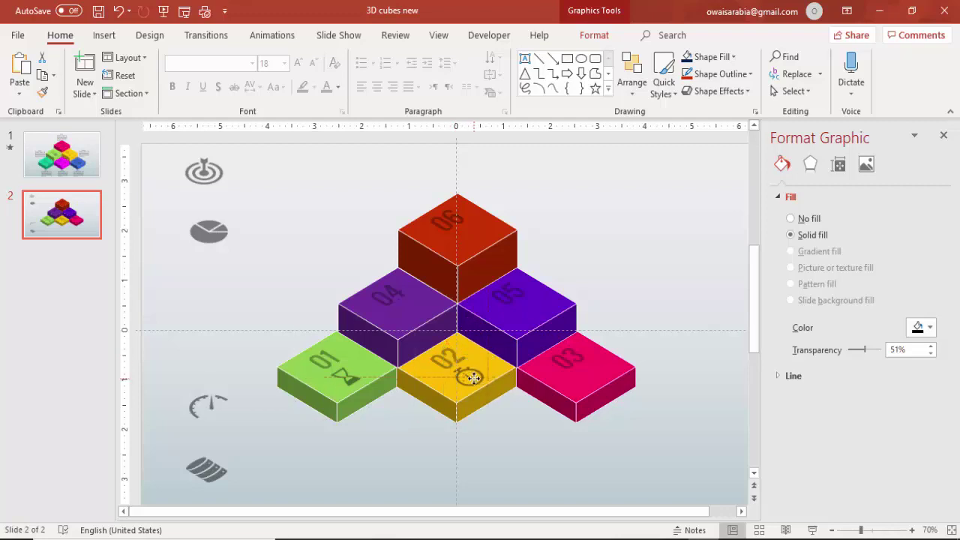
pyautogui.click(199, 405)
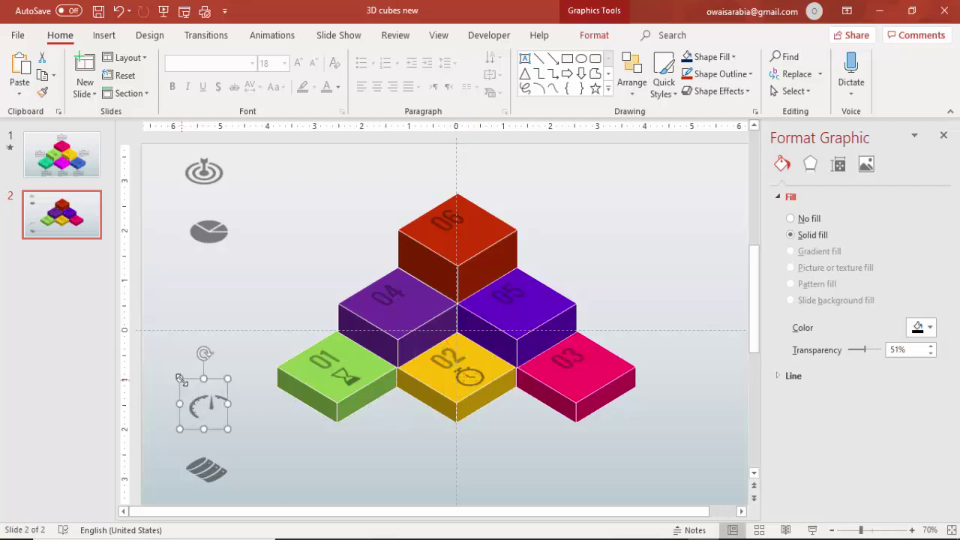
pyautogui.moveTo(208, 398); pyautogui.dragTo(597, 377)
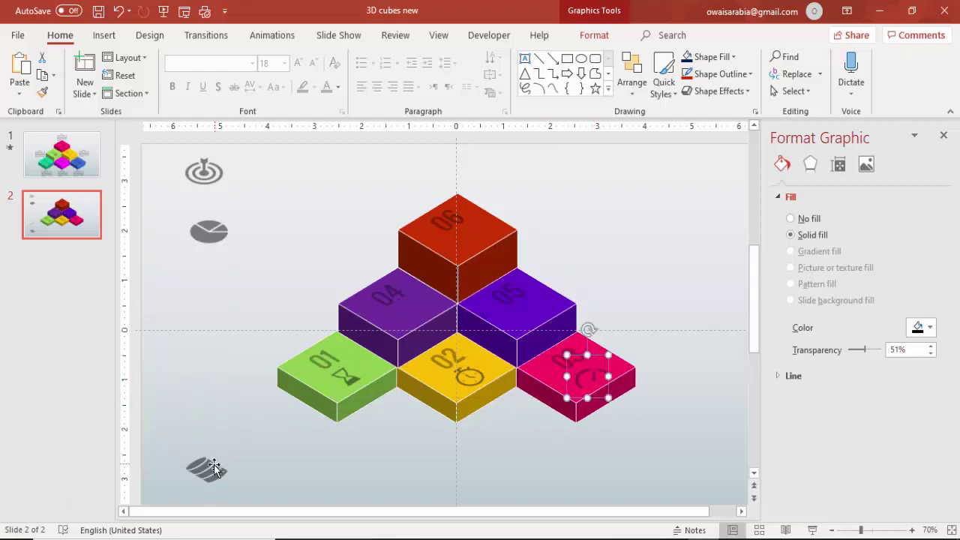
# Place the database icon on block 04, the pie chart icon on block 05 and the target icon on block 06
pyautogui.moveTo(214, 466); pyautogui.dragTo(417, 307)
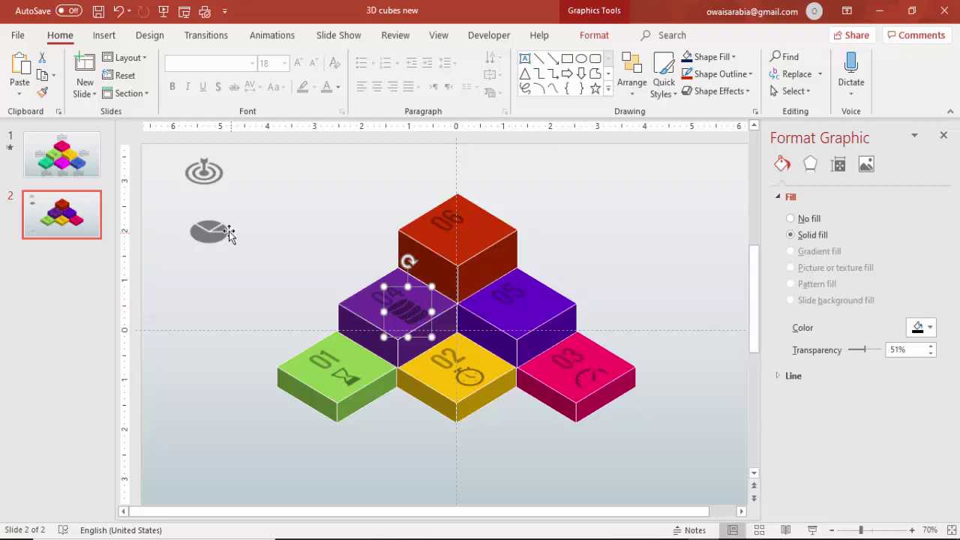
pyautogui.moveTo(229, 234); pyautogui.dragTo(538, 307)
pyautogui.click(213, 174)
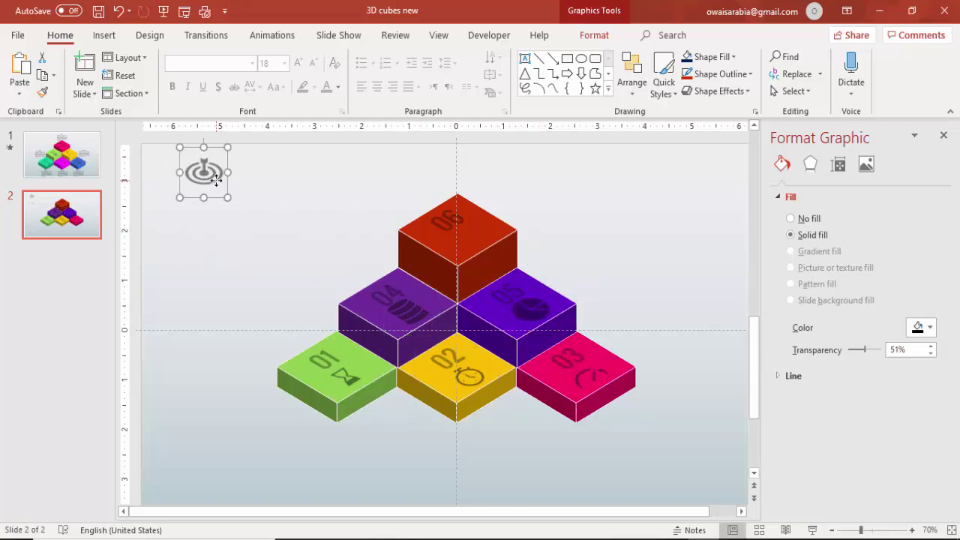
pyautogui.moveTo(216, 174); pyautogui.dragTo(469, 237)
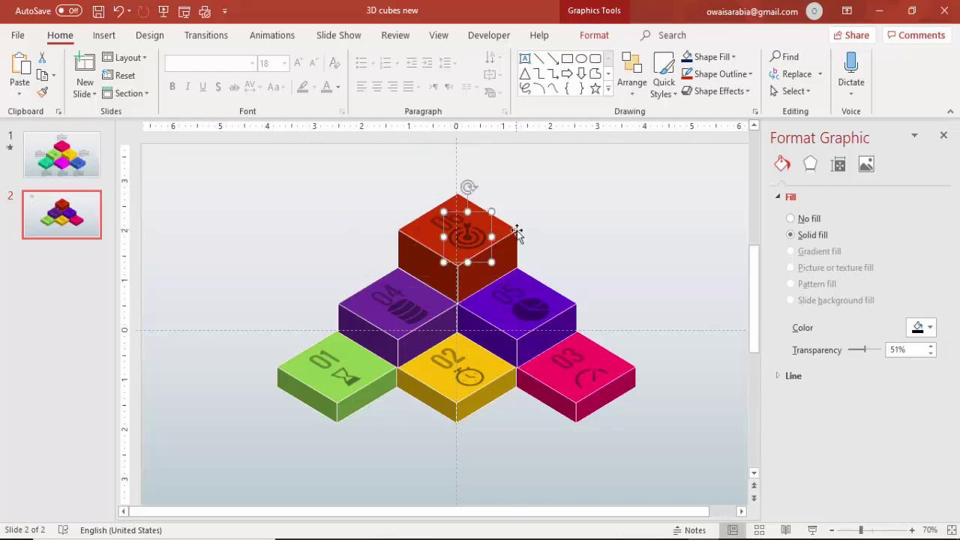
pyautogui.click(595, 251)
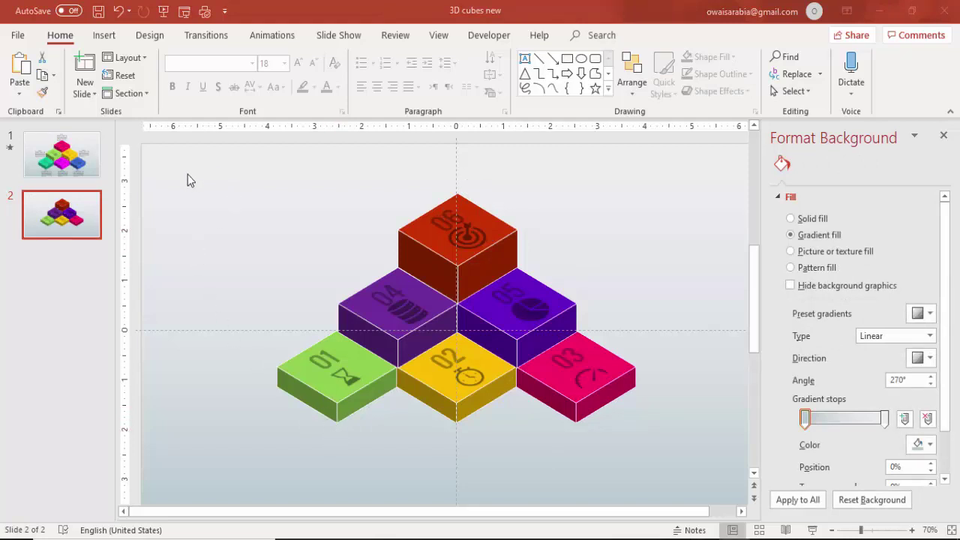
# Shift all the blocks with their labels and icons slightly lower on the slide
pyautogui.moveTo(223, 175); pyautogui.dragTo(709, 490)
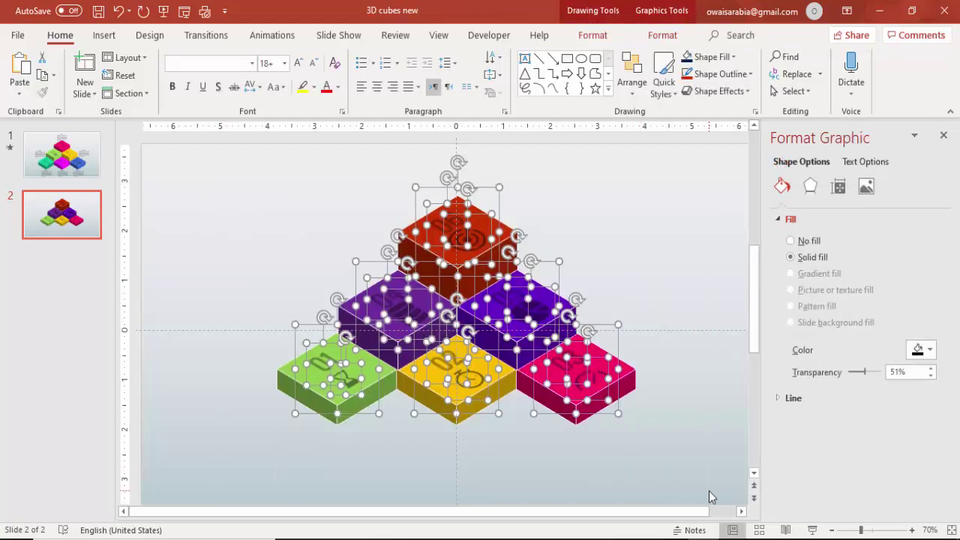
pyautogui.press('Down')
pyautogui.press('Down')
pyautogui.press('Down')
pyautogui.press('Down')
pyautogui.press('Down')
pyautogui.press('Down')
pyautogui.press('Down')
pyautogui.press('Down')
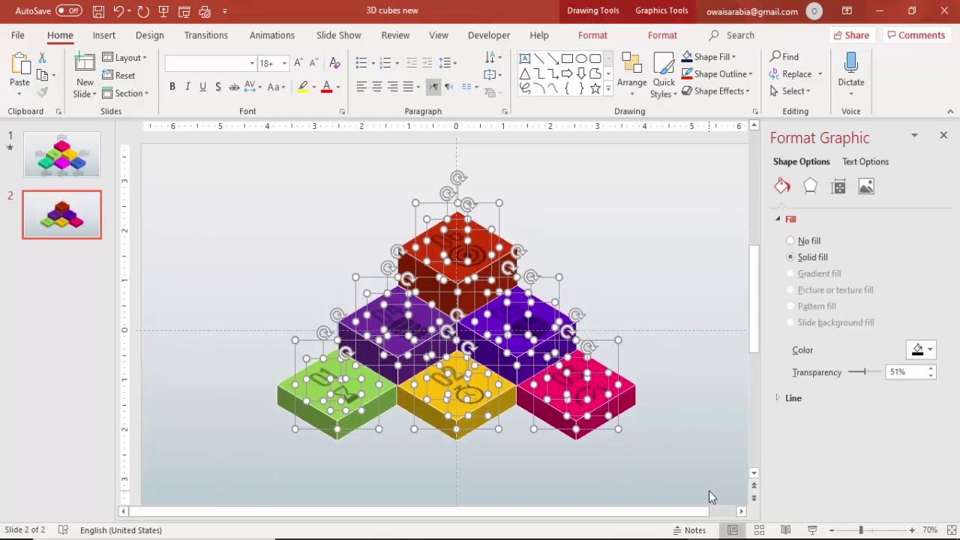
pyautogui.click(678, 283)
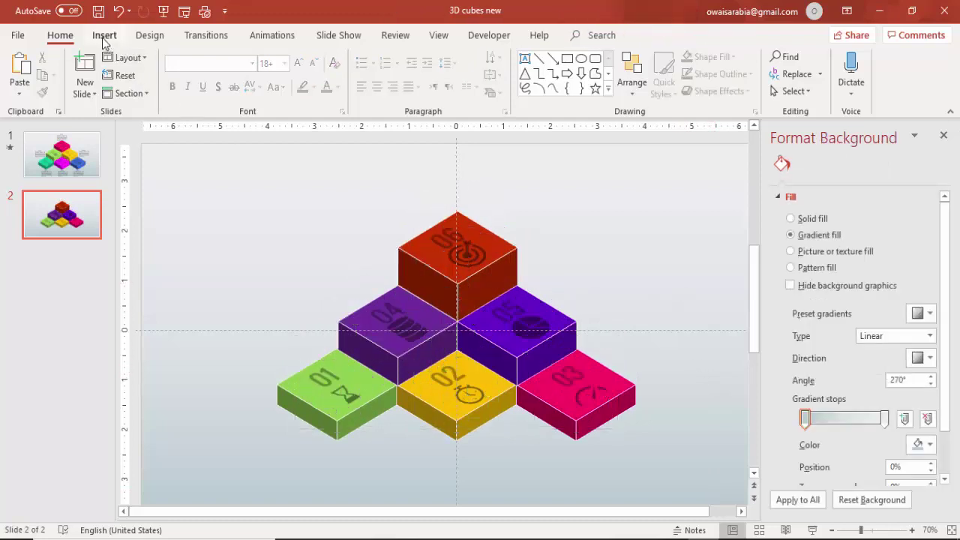
# Add a text box reading "TITLE" just below the green block's lower corner
pyautogui.click(104, 36)
pyautogui.click(552, 64)
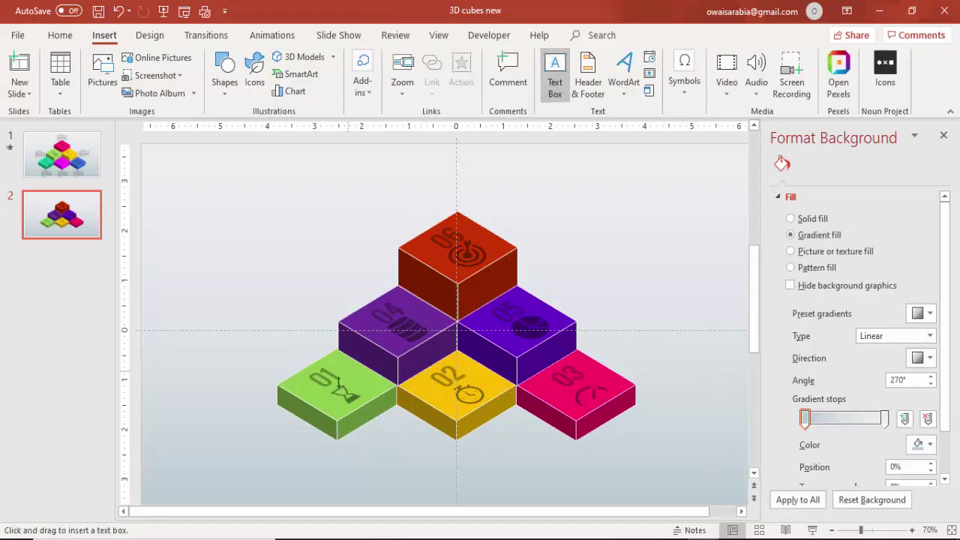
pyautogui.moveTo(314, 454); pyautogui.dragTo(373, 477)
pyautogui.write('TITLE')
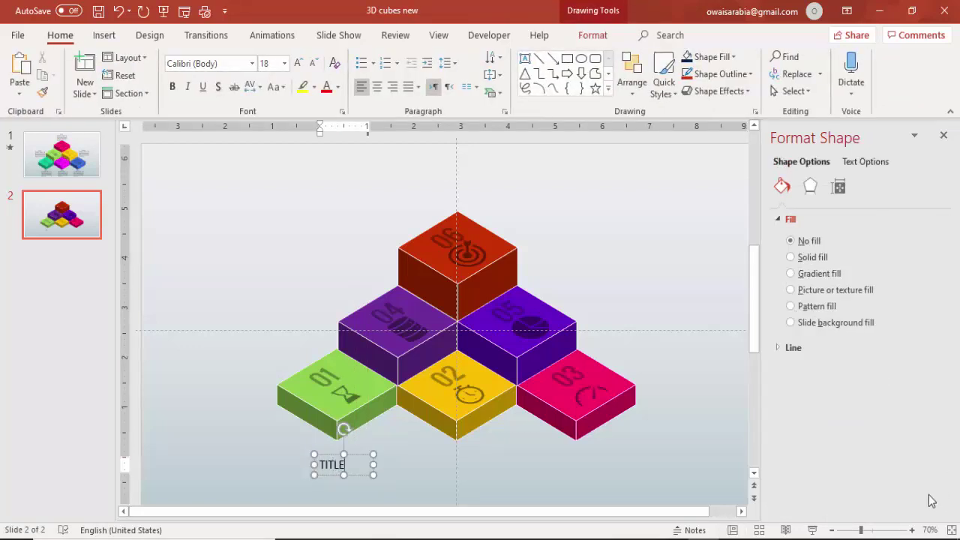
pyautogui.moveTo(360, 454); pyautogui.dragTo(353, 446)
# Format the "TITLE" text as centred, 12 pt and bold
pyautogui.click(377, 87)
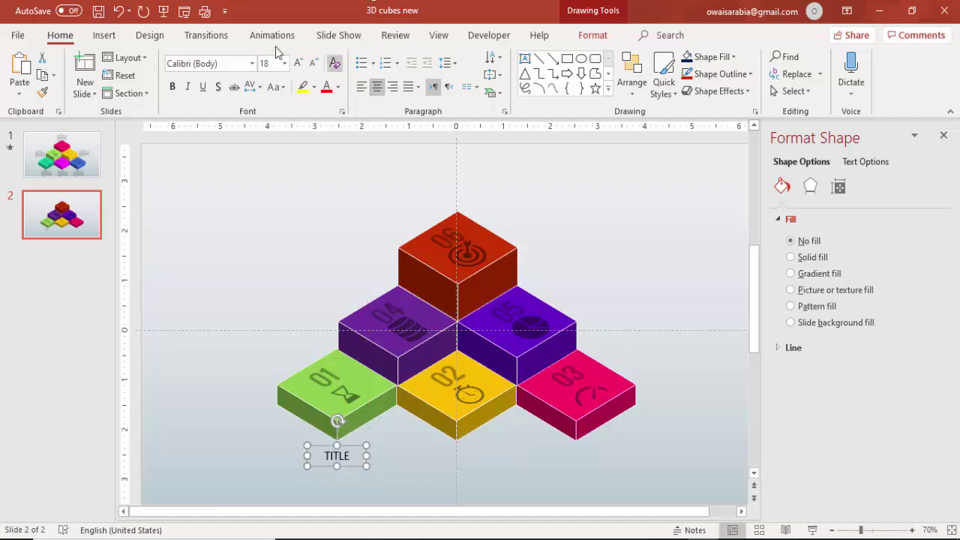
pyautogui.click(310, 66)
pyautogui.click(309, 66)
pyautogui.click(310, 66)
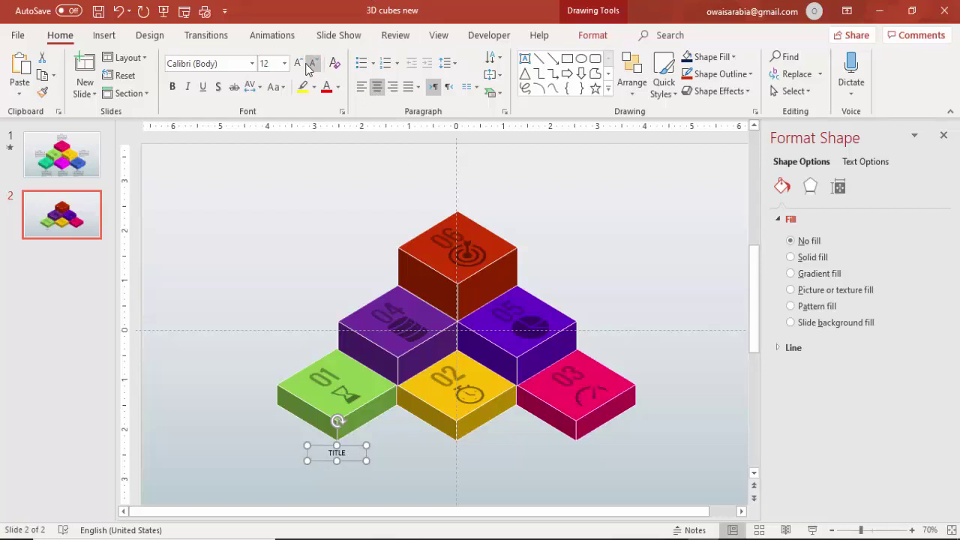
pyautogui.click(250, 282)
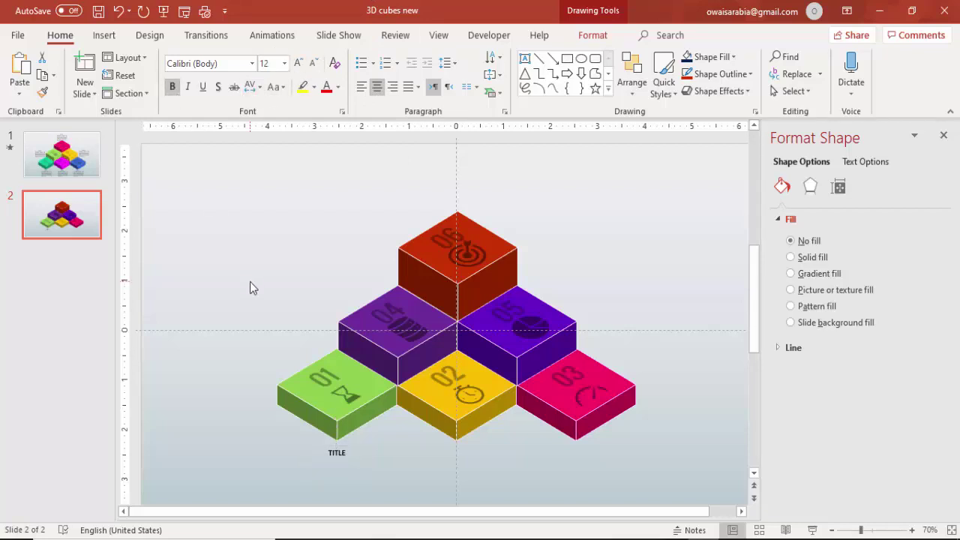
# Add a text box in the empty area above the purple block and fill it with a =lorem() placeholder paragraph
pyautogui.click(104, 34)
pyautogui.click(555, 75)
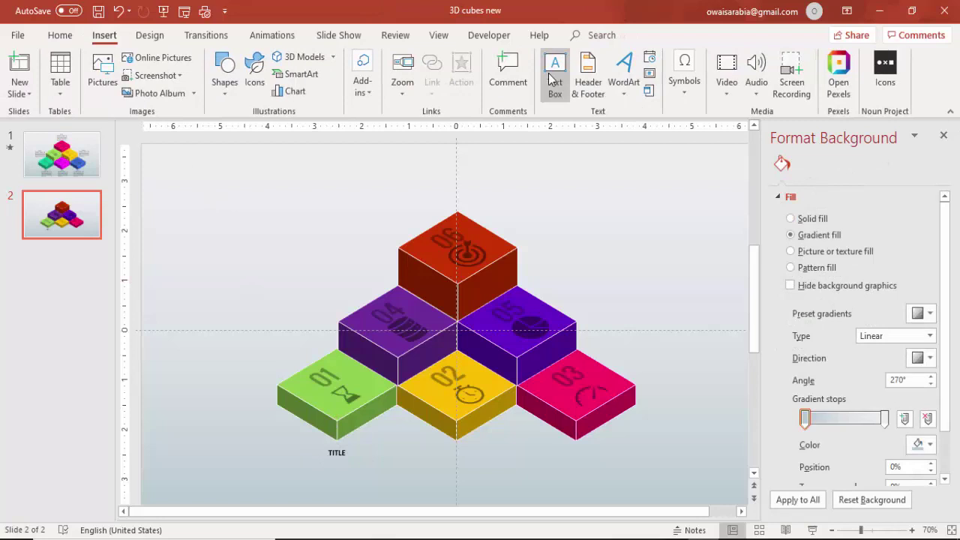
pyautogui.moveTo(273, 174); pyautogui.dragTo(366, 215)
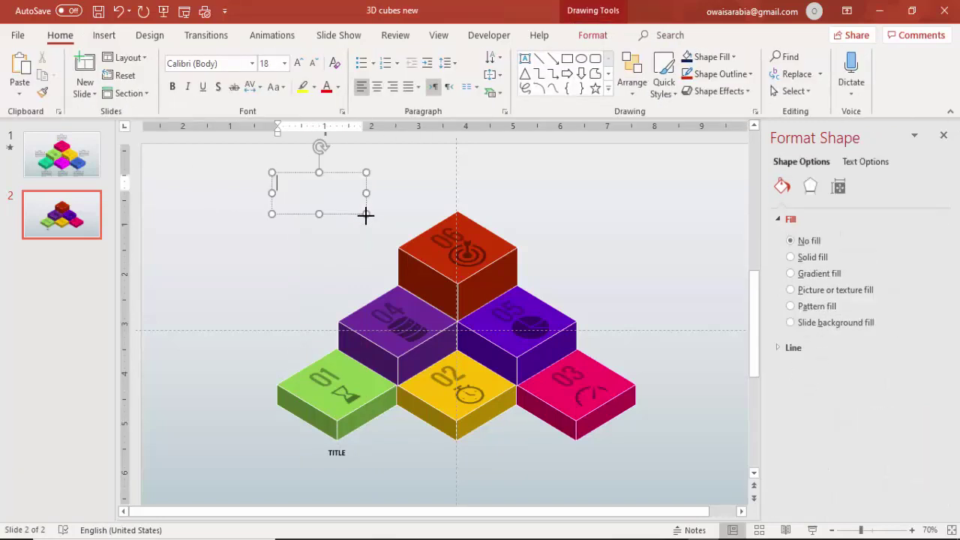
pyautogui.write('=lorem()')
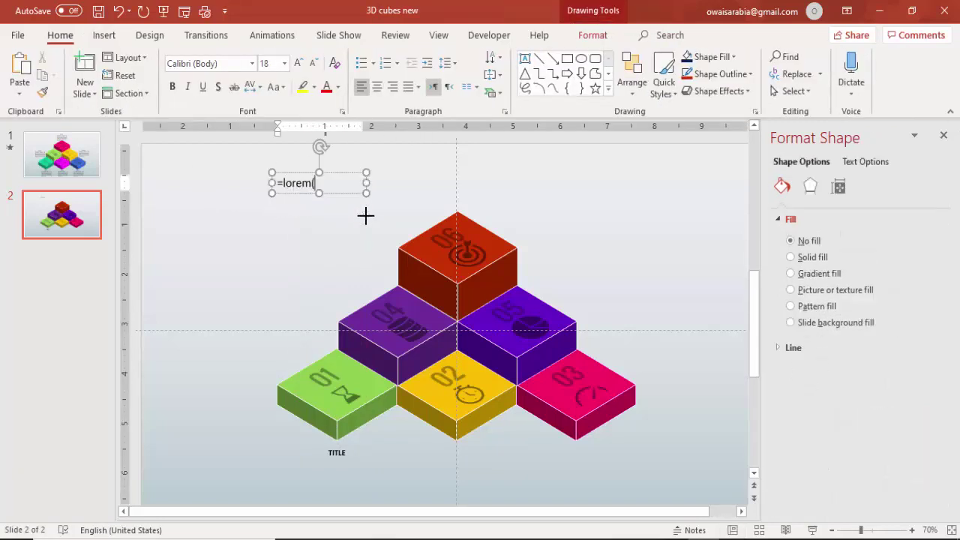
pyautogui.press('Return')
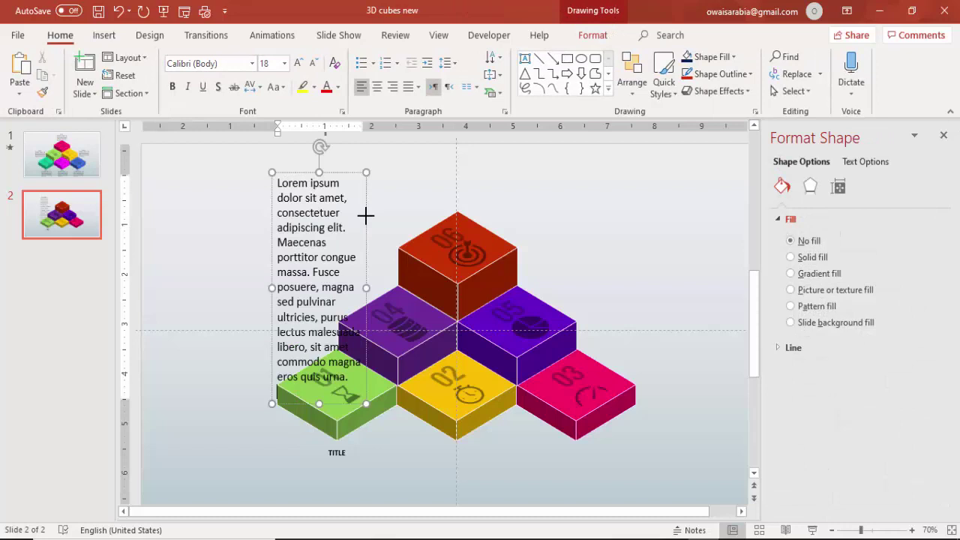
# Set the placeholder paragraph to 10 pt and justify its text
pyautogui.click(340, 173)
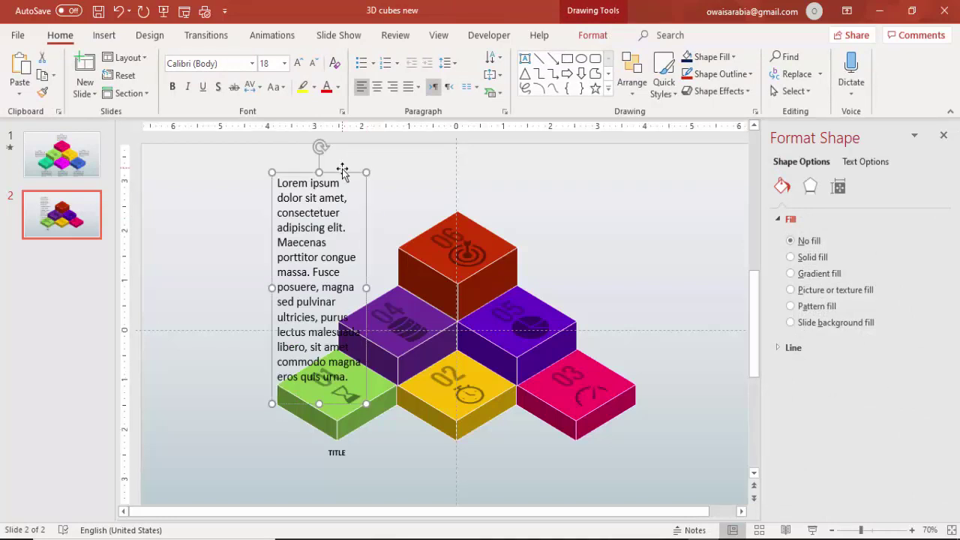
pyautogui.click(311, 65)
pyautogui.click(311, 64)
pyautogui.click(311, 65)
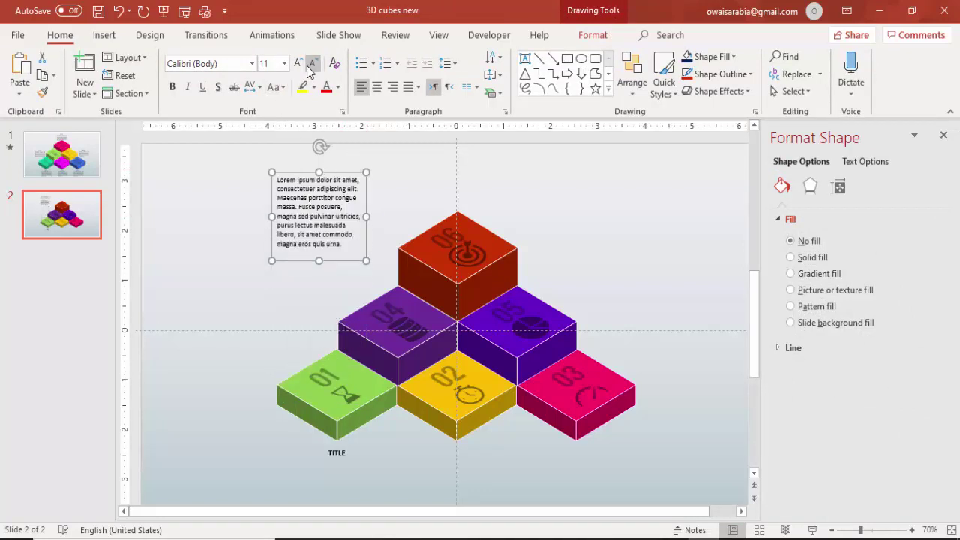
pyautogui.click(376, 87)
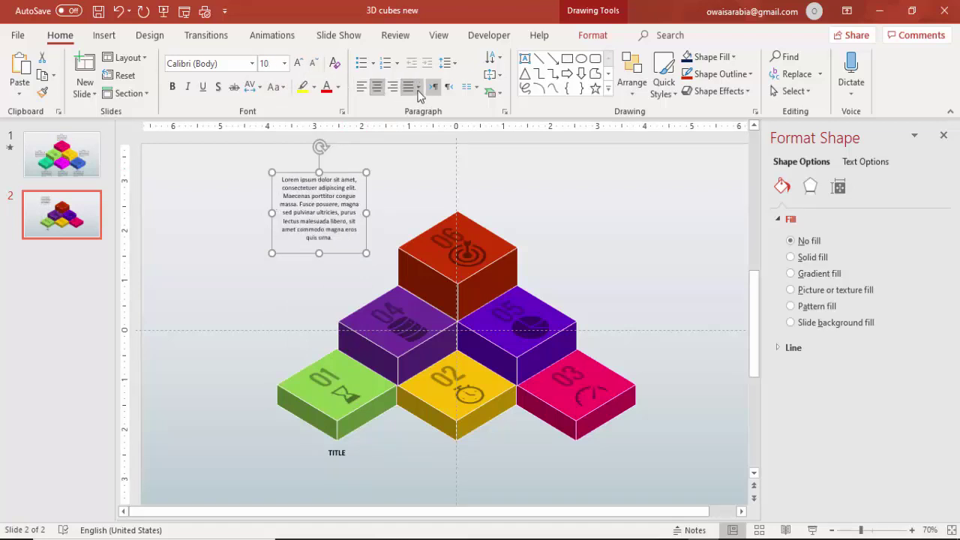
pyautogui.click(409, 87)
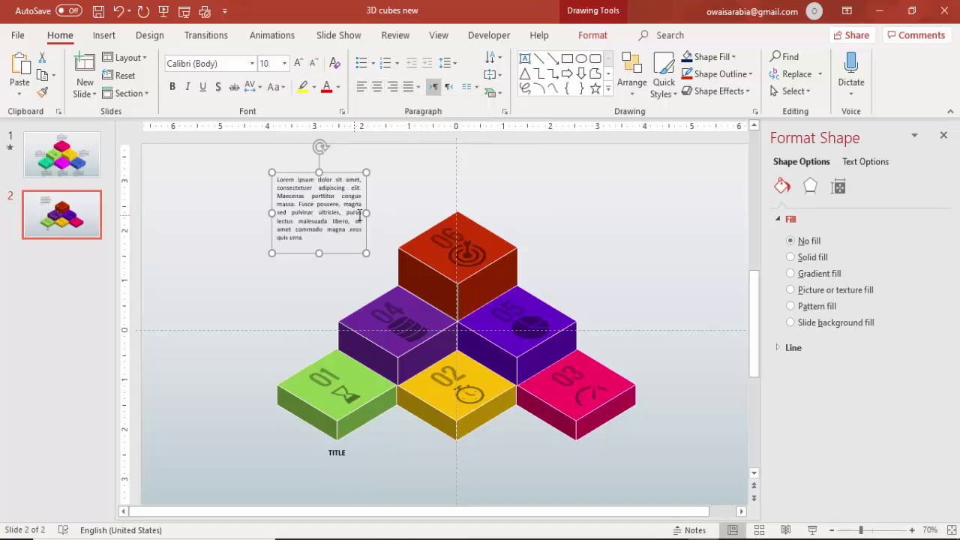
# Narrow the placeholder paragraph's text box and reduce its text to 8 pt
pyautogui.moveTo(366, 213); pyautogui.dragTo(342, 212)
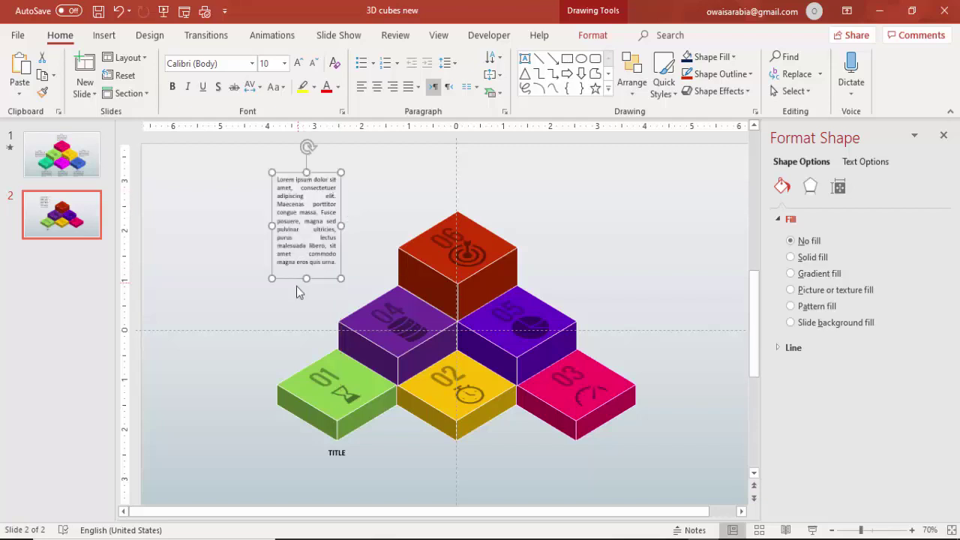
pyautogui.click(312, 65)
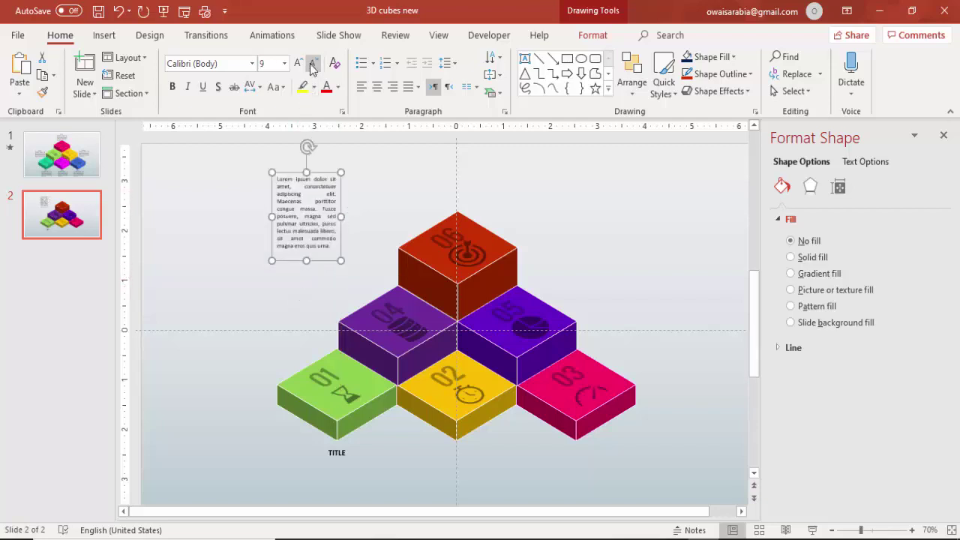
pyautogui.click(313, 66)
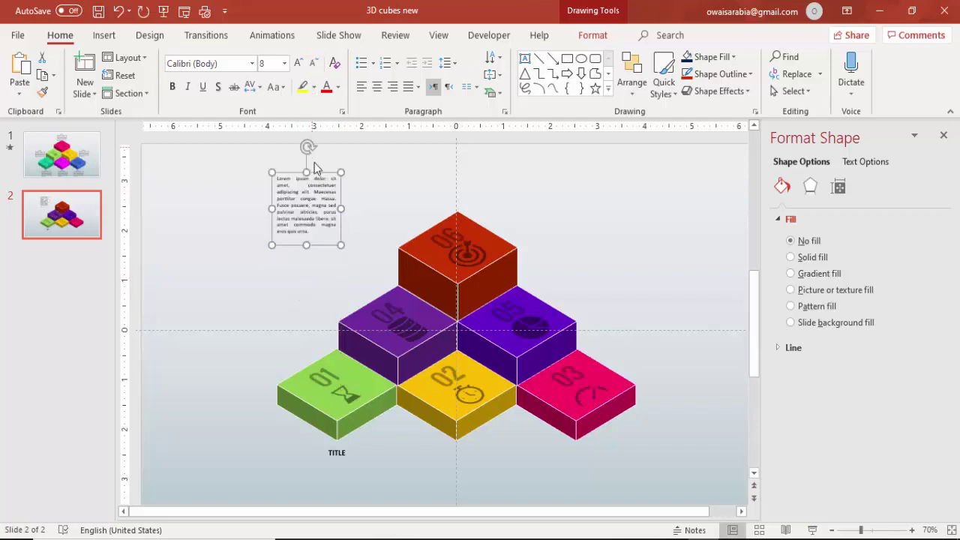
# Move the placeholder paragraph beneath the "TITLE" caption and colour its text dark grey
pyautogui.click(336, 89)
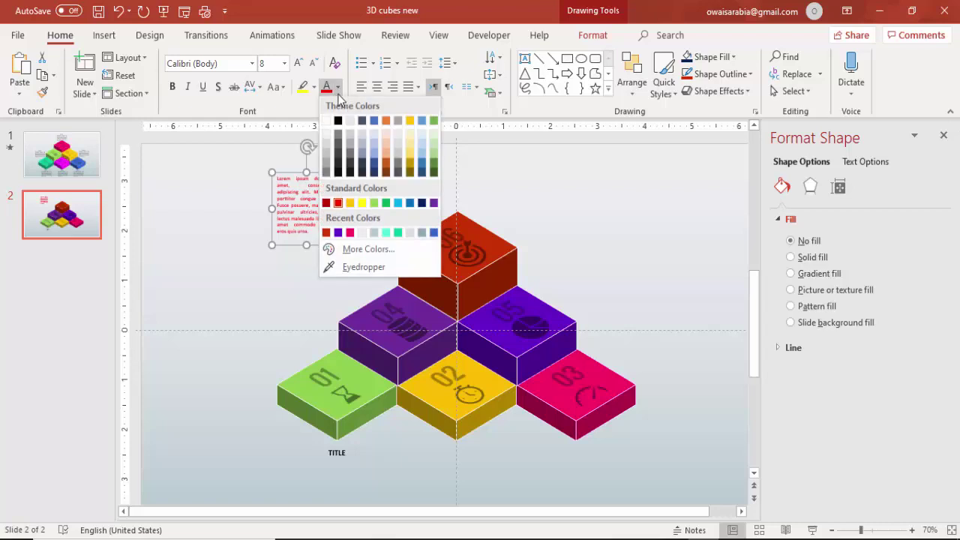
pyautogui.click(326, 166)
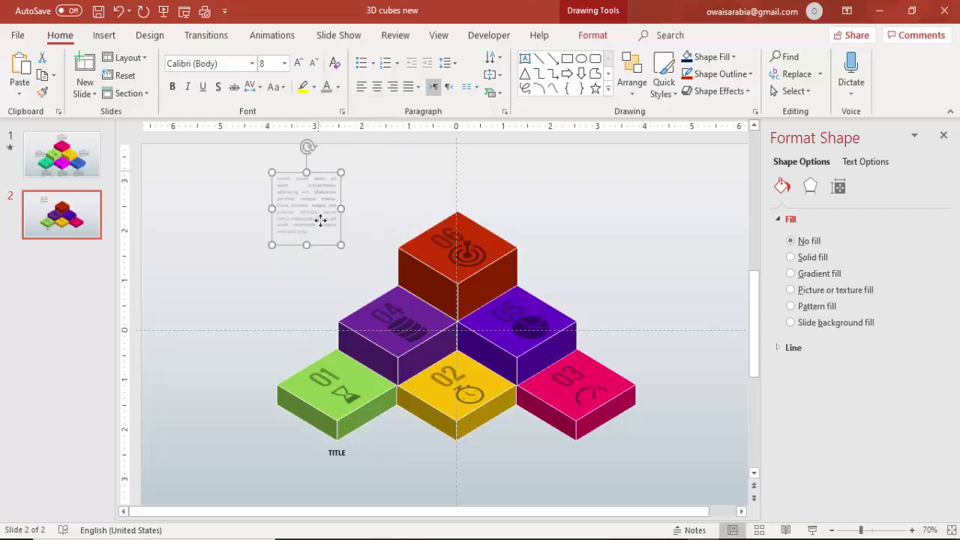
pyautogui.moveTo(321, 218); pyautogui.dragTo(353, 457)
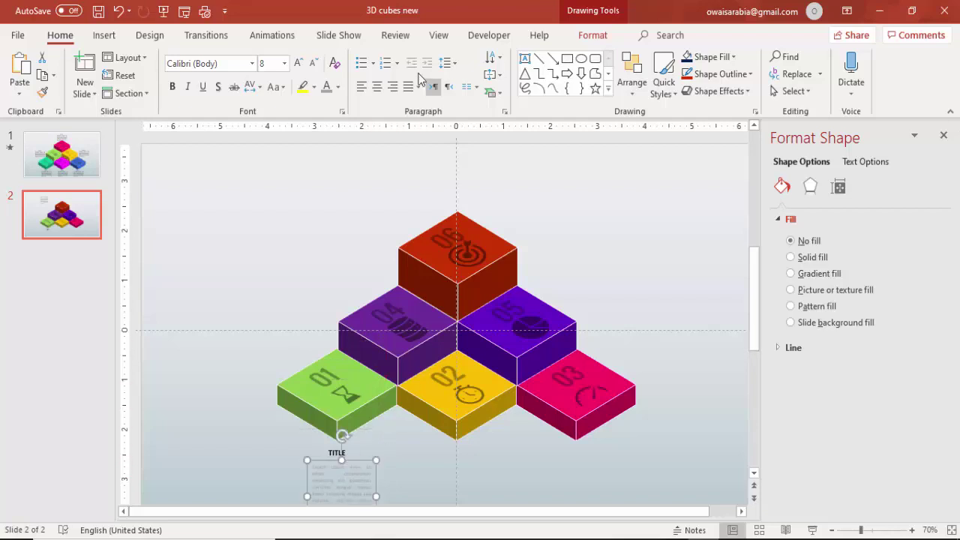
pyautogui.click(338, 91)
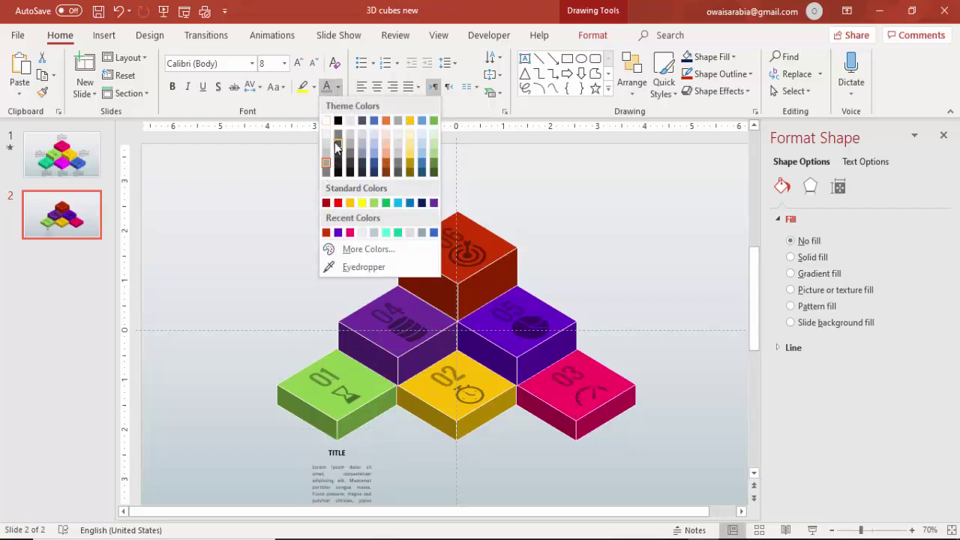
pyautogui.click(338, 146)
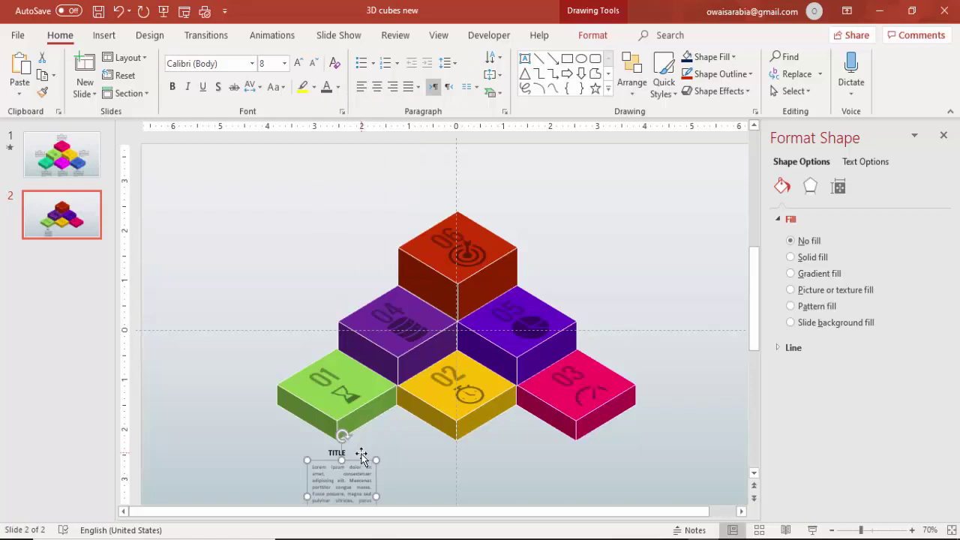
# Widen the paragraph's text box slightly and align it centred just beneath "TITLE"
pyautogui.moveTo(360, 458); pyautogui.dragTo(361, 453)
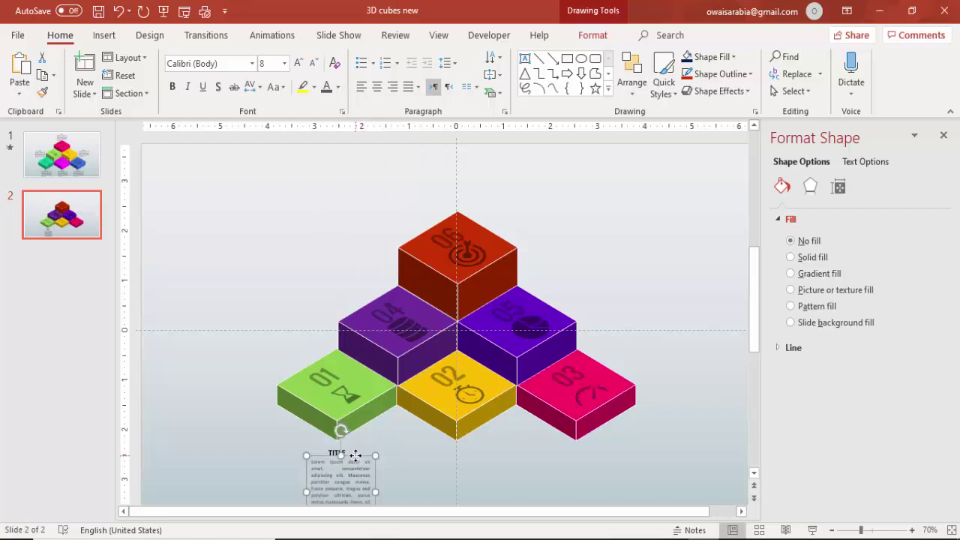
pyautogui.moveTo(374, 492); pyautogui.dragTo(371, 453)
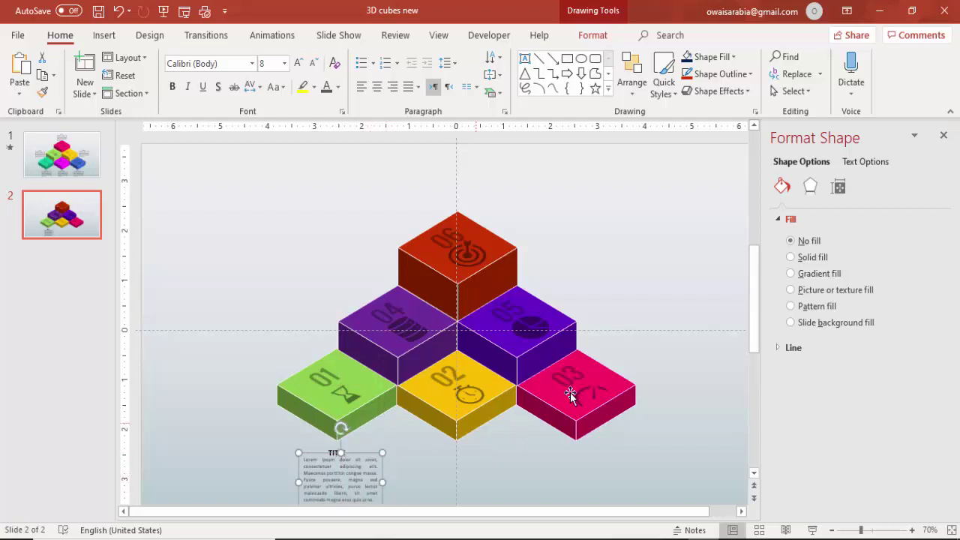
pyautogui.hotkey('ctrl', 'Left')
pyautogui.hotkey('ctrl', 'Left')
pyautogui.hotkey('ctrl', 'Left')
pyautogui.hotkey('ctrl', 'Down')
pyautogui.hotkey('ctrl', 'Down')
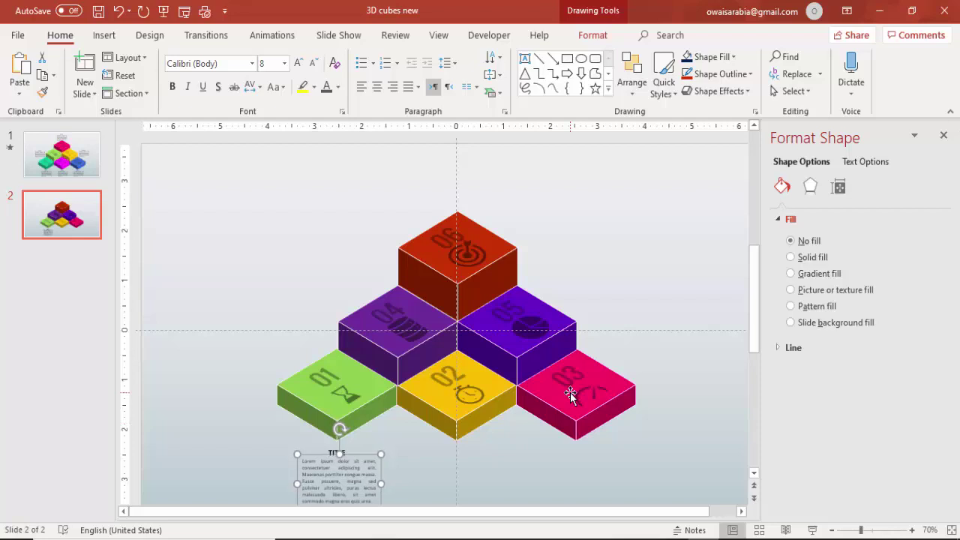
pyautogui.click(421, 448)
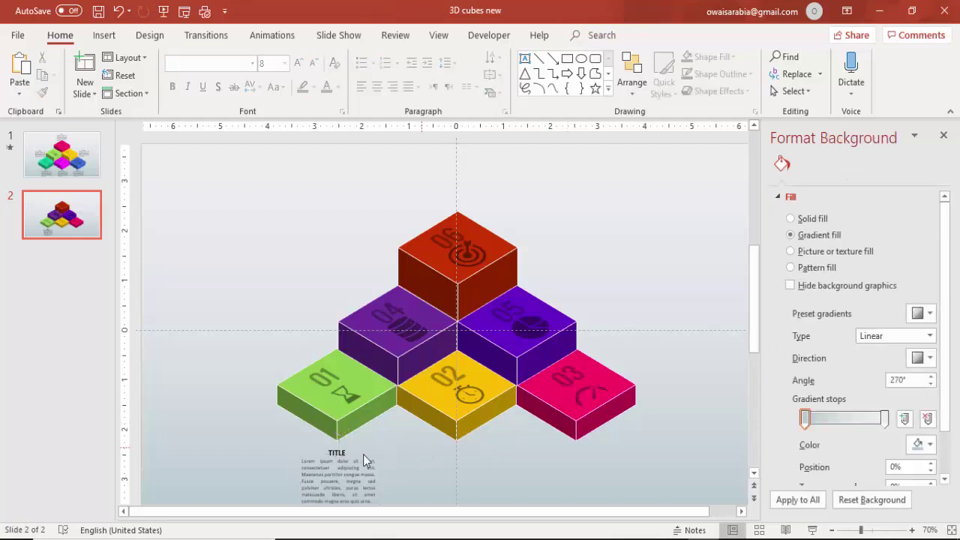
# Group the "TITLE" text box with the placeholder paragraph beneath it
pyautogui.click(342, 451)
pyautogui.keyDown('shift'); pyautogui.click(363, 487); pyautogui.keyUp('shift')
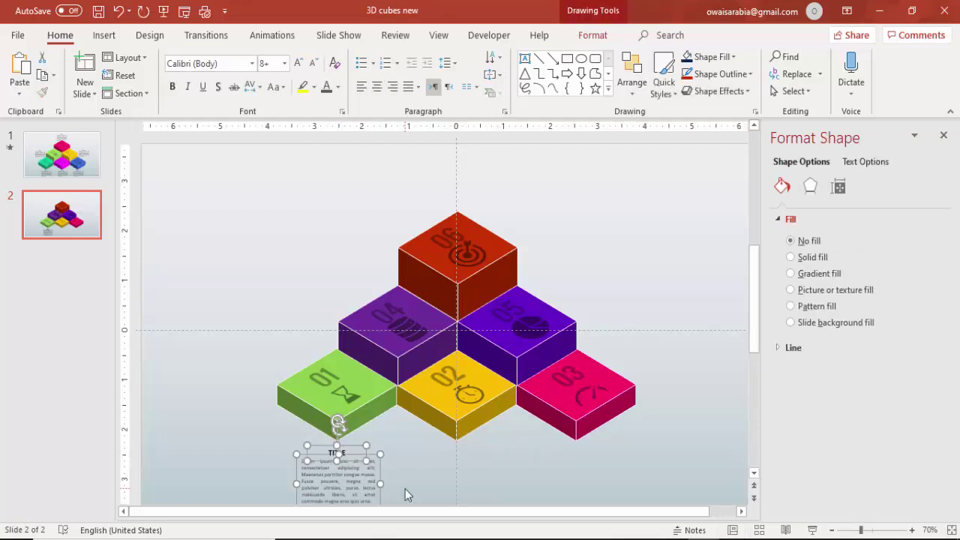
pyautogui.hotkey('ctrl', 'g')
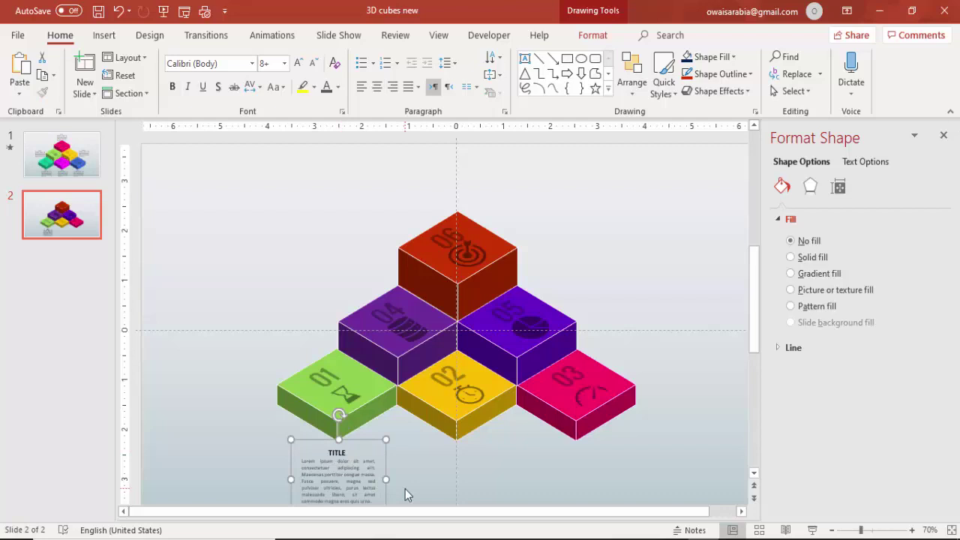
# Duplicate the grouped caption twice, placing one copy below the yellow block 02 and one below the pink block 03
pyautogui.scroll(-1, 405, 489)
pyautogui.moveTo(382, 412); pyautogui.dragTo(489, 424)
pyautogui.hotkey('ctrl', 'd')
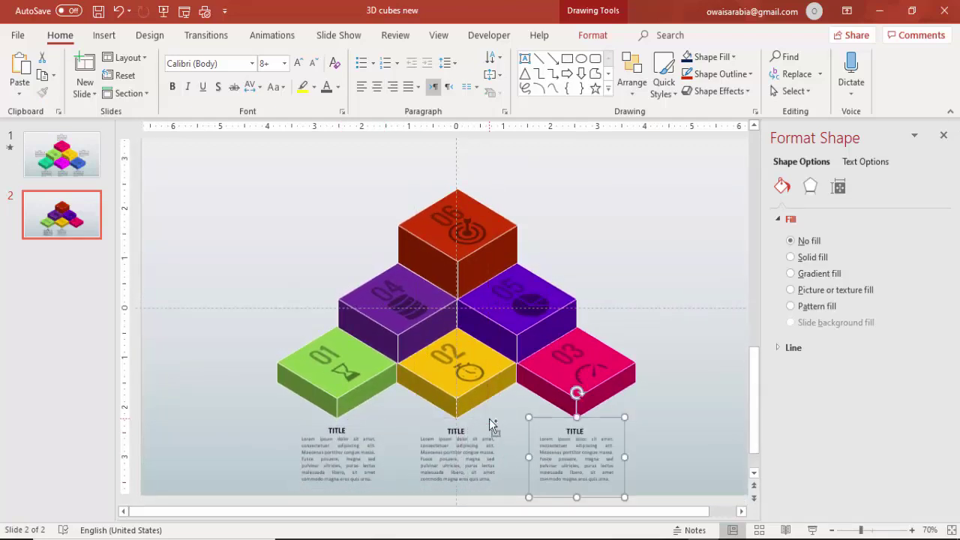
pyautogui.moveTo(589, 428); pyautogui.dragTo(598, 418)
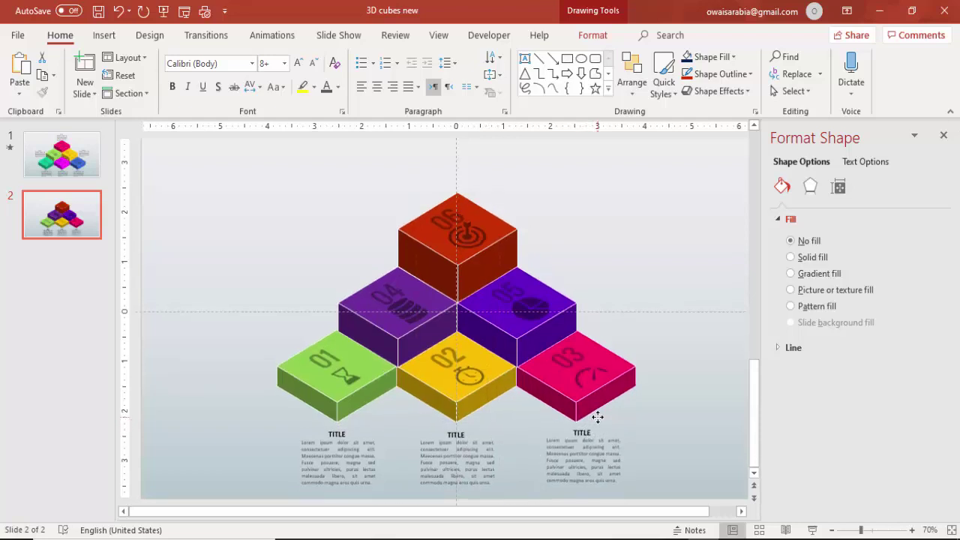
pyautogui.click(597, 418)
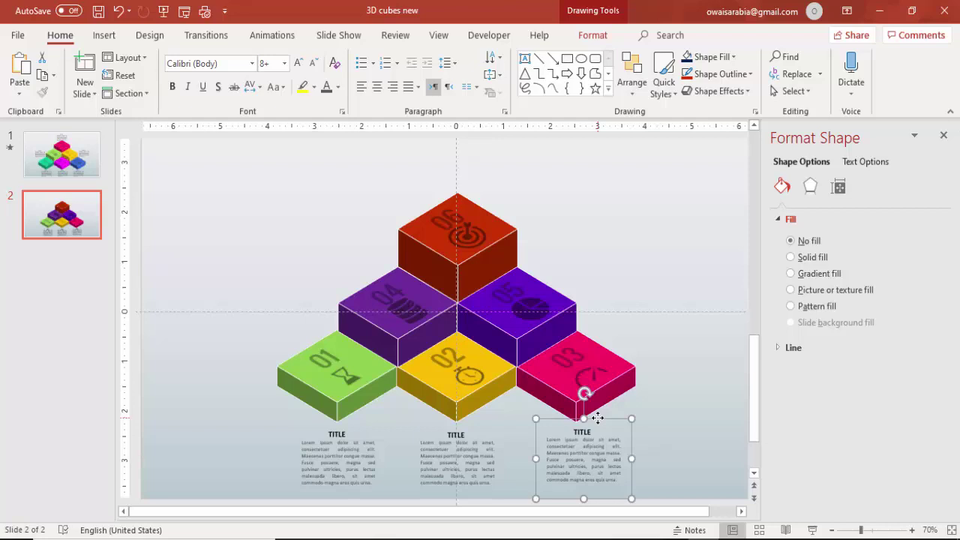
# Duplicate the caption group again, placing one copy on the outer side of block 05 and one on the outer side of block 04
pyautogui.hotkey('ctrl', 'd')
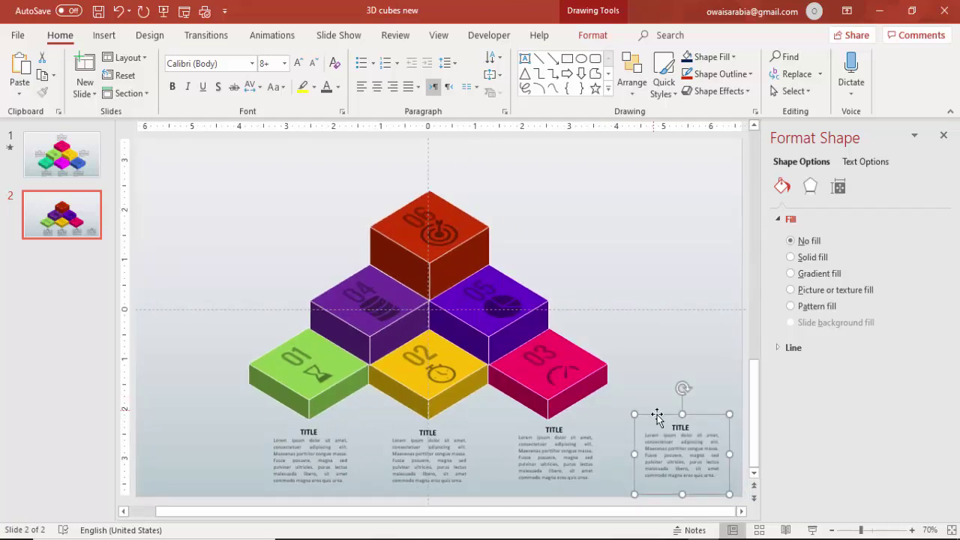
pyautogui.moveTo(657, 415); pyautogui.dragTo(579, 263)
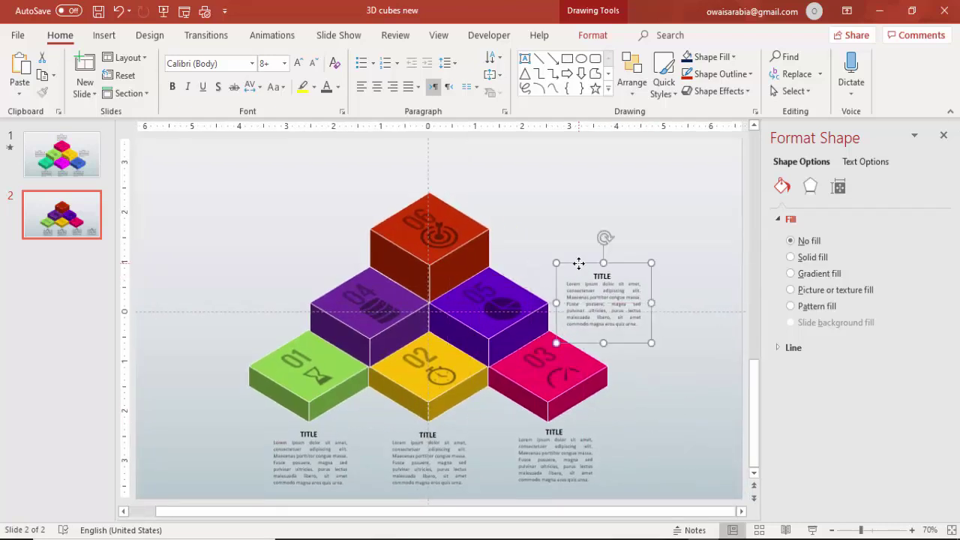
pyautogui.hotkey('ctrl', 'd')
pyautogui.moveTo(676, 258); pyautogui.dragTo(282, 372)
pyautogui.hscroll(-5, 291, 366)
# Move the remaining caption copy from outside the slide to above the red block 06
pyautogui.click(225, 276)
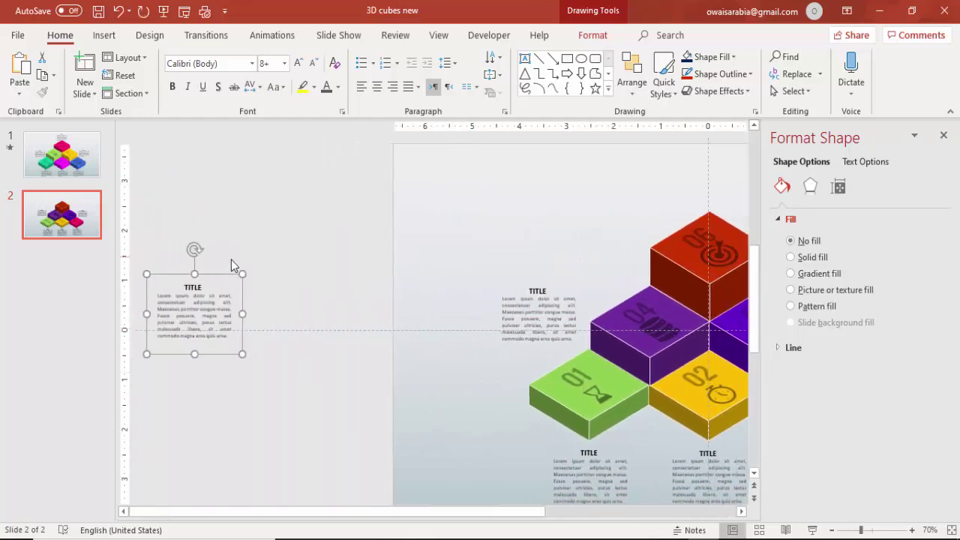
pyautogui.moveTo(245, 274); pyautogui.dragTo(682, 165)
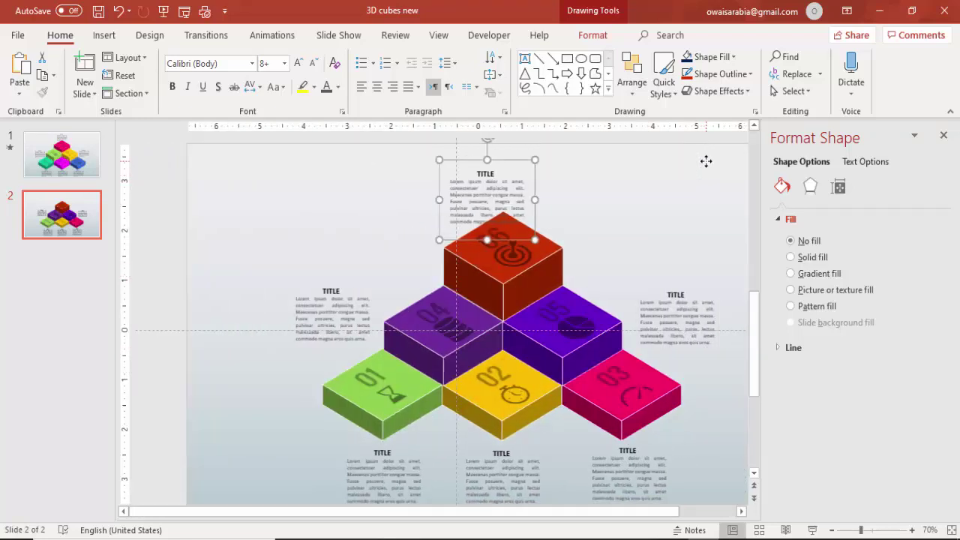
pyautogui.moveTo(469, 157)
pyautogui.mouseDown()
pyautogui.moveTo(488, 138)
pyautogui.moveTo(465, 154)
pyautogui.mouseUp()
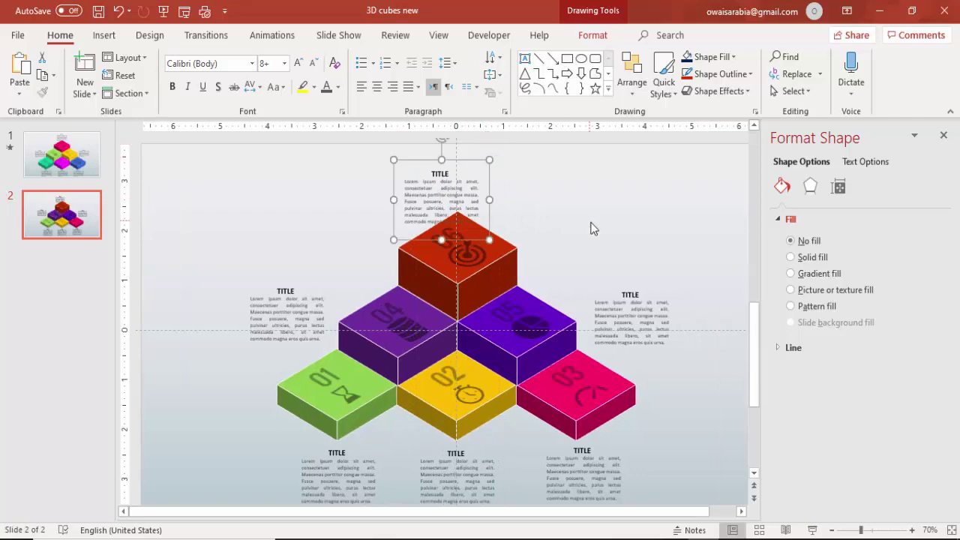
# Nudge the top caption until it sits centred just above the red block 06, and close the formatting pane
pyautogui.press('Right')
pyautogui.press('Right')
pyautogui.press('Right')
pyautogui.press('Right')
pyautogui.press('Right')
pyautogui.press('Right')
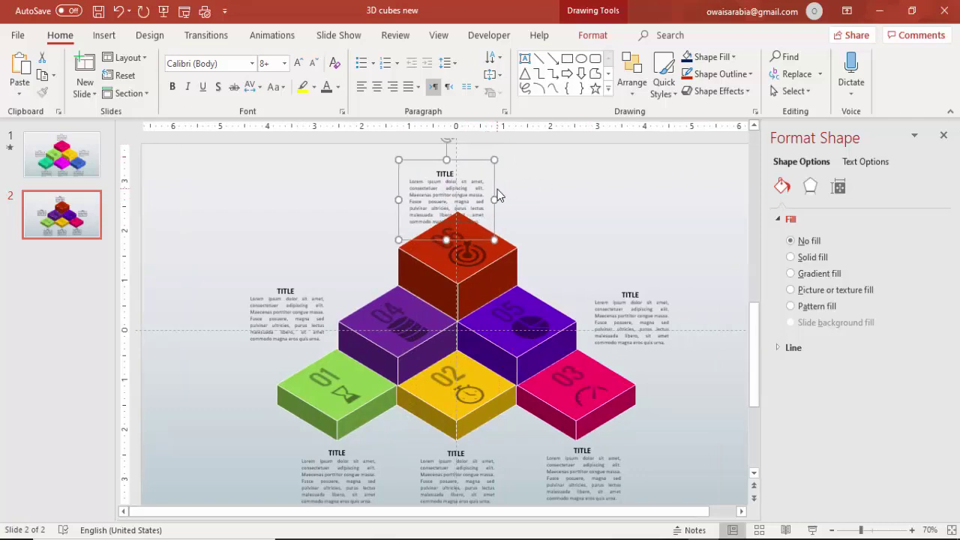
pyautogui.press('Up')
pyautogui.press('Up')
pyautogui.press('Up')
pyautogui.press('Up')
pyautogui.press('Up')
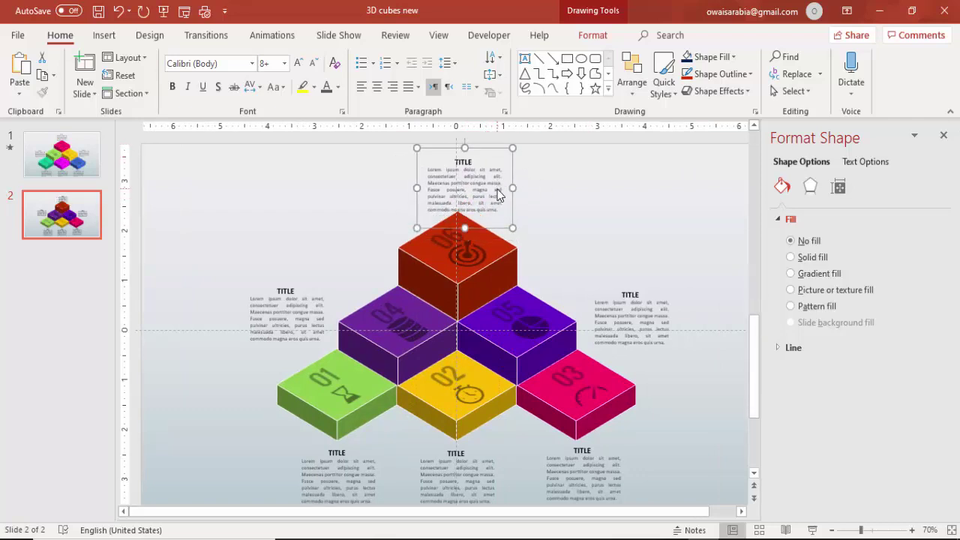
pyautogui.press('Left')
pyautogui.press('Down')
pyautogui.press('Left')
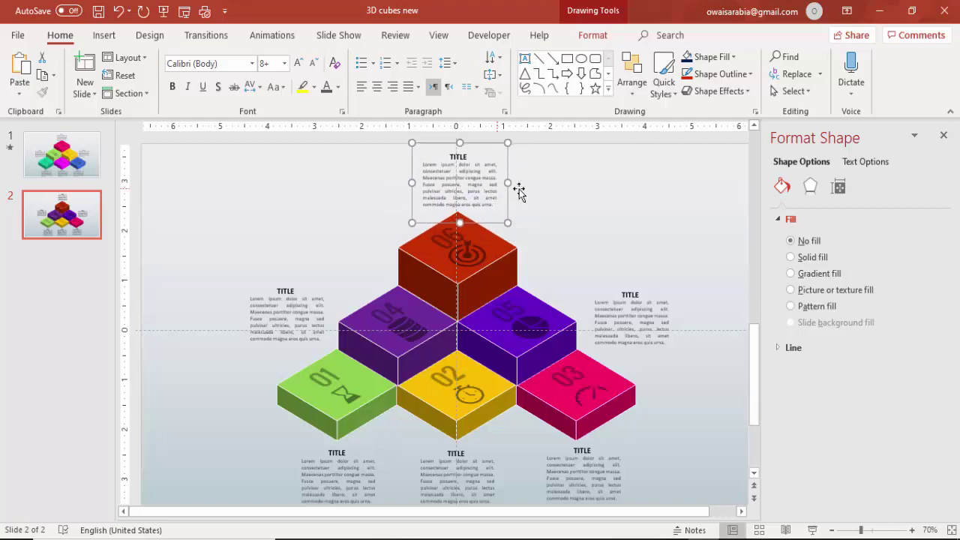
pyautogui.click(562, 185)
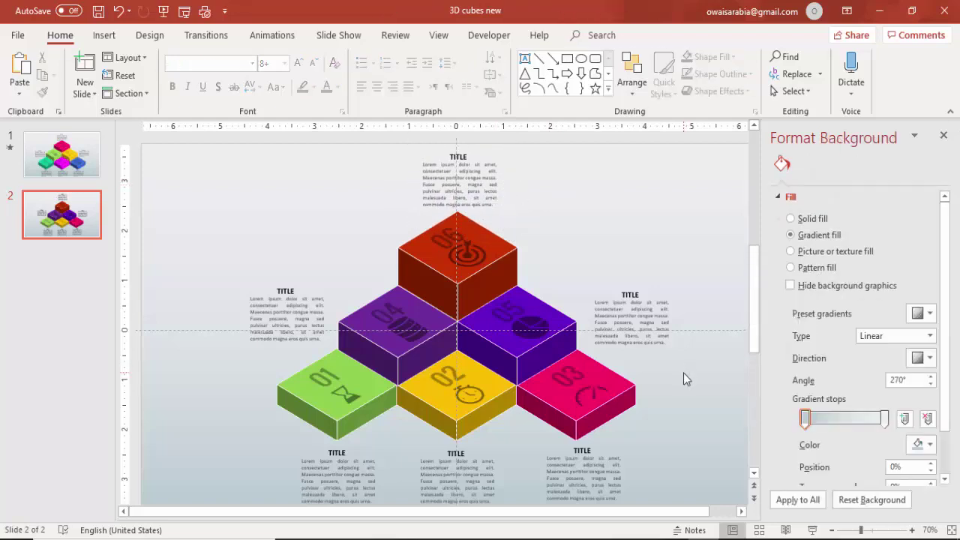
pyautogui.click(943, 135)
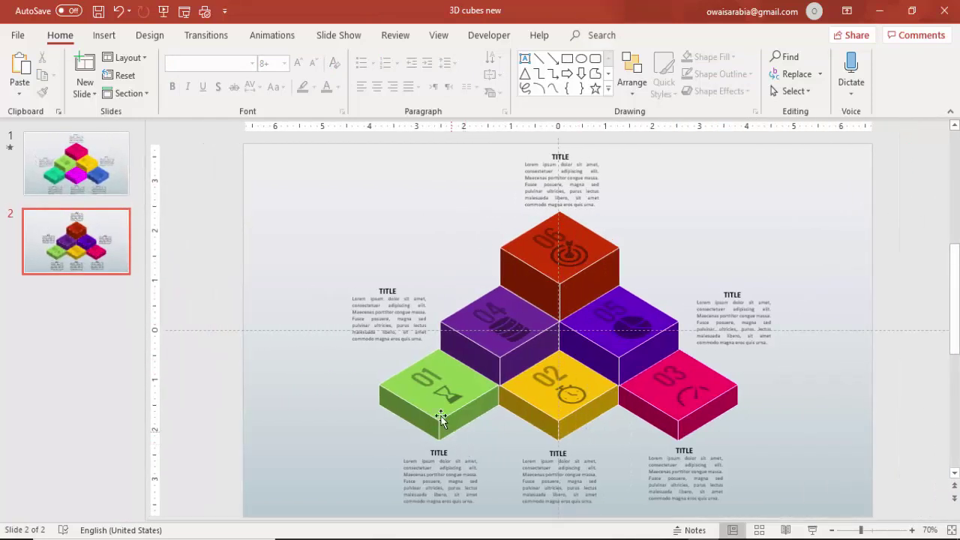
# Group the green block 01 with its number, hourglass icon and the caption below it into one object
pyautogui.click(403, 387)
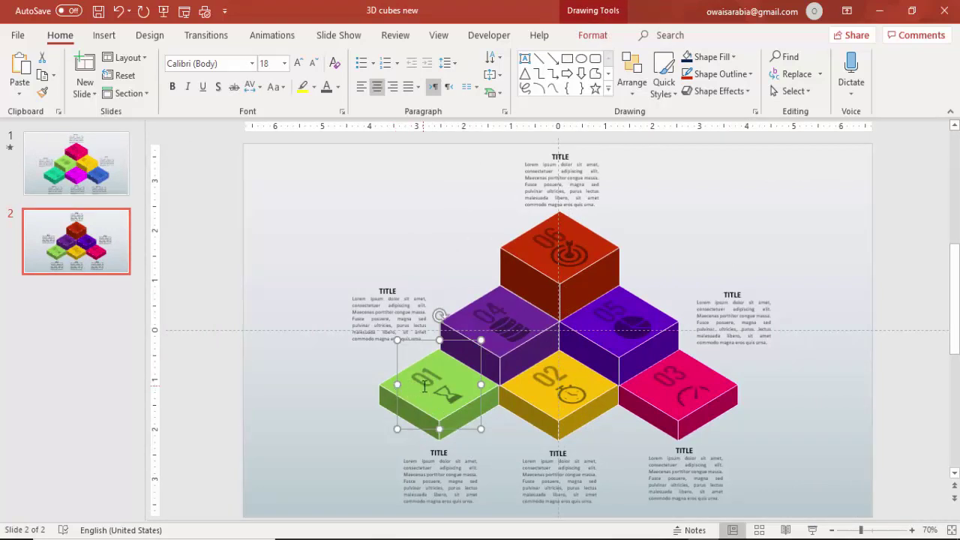
pyautogui.click(423, 378)
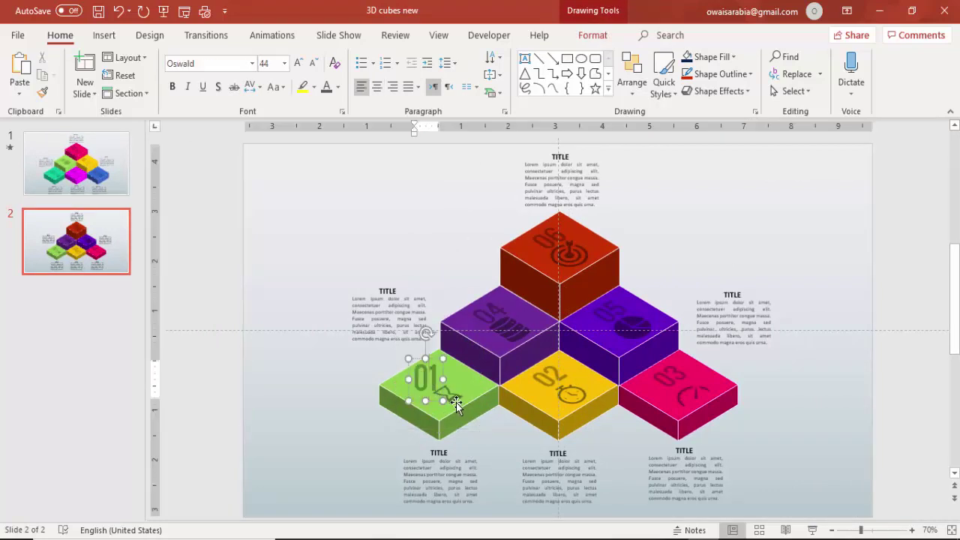
pyautogui.click(451, 396)
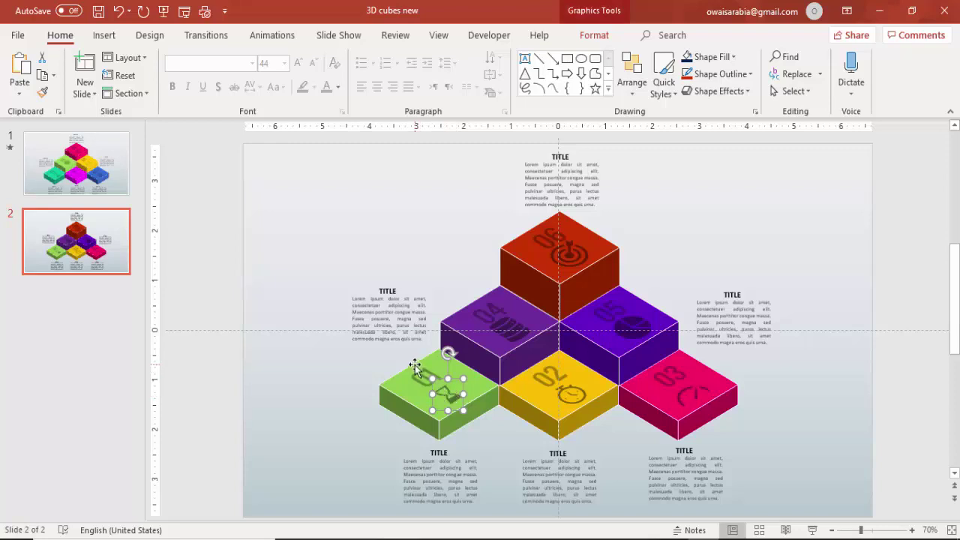
pyautogui.keyDown('shift'); pyautogui.click(415, 367); pyautogui.keyUp('shift')
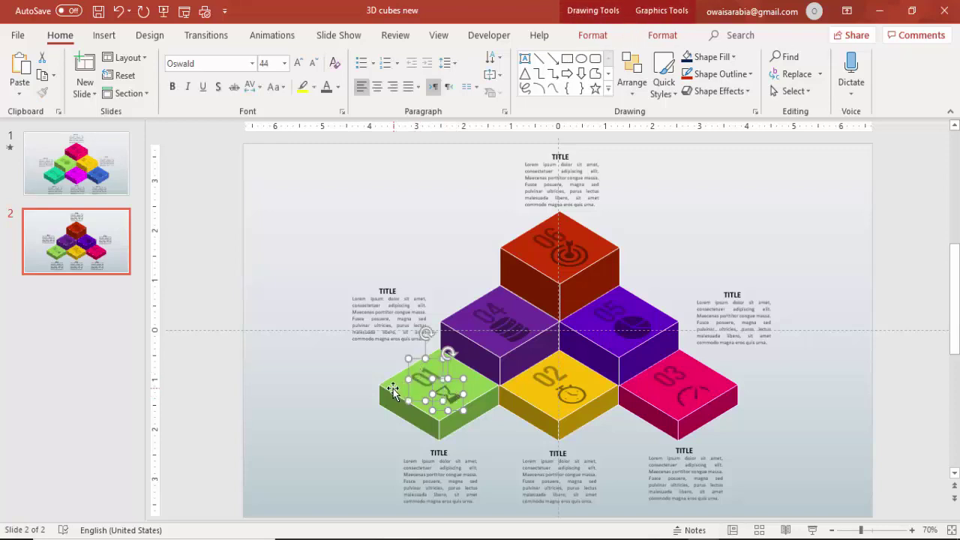
pyautogui.keyDown('shift'); pyautogui.click(393, 389); pyautogui.keyUp('shift')
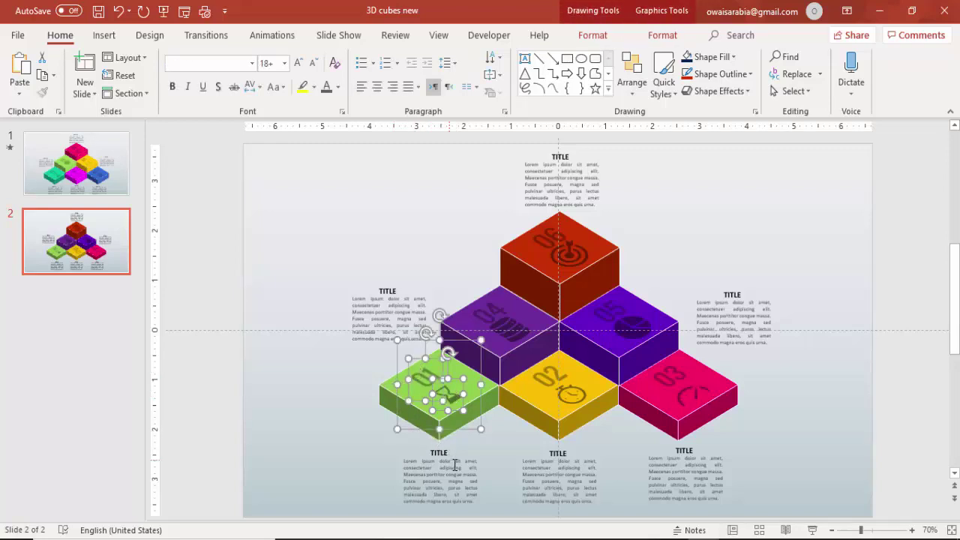
pyautogui.keyDown('shift'); pyautogui.click(456, 473); pyautogui.keyUp('shift')
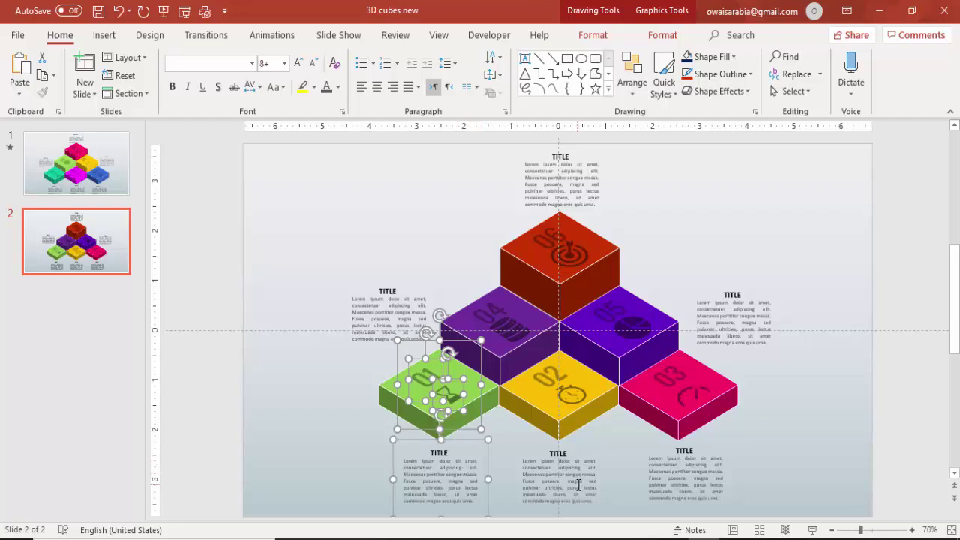
pyautogui.hotkey('ctrl', 'g')
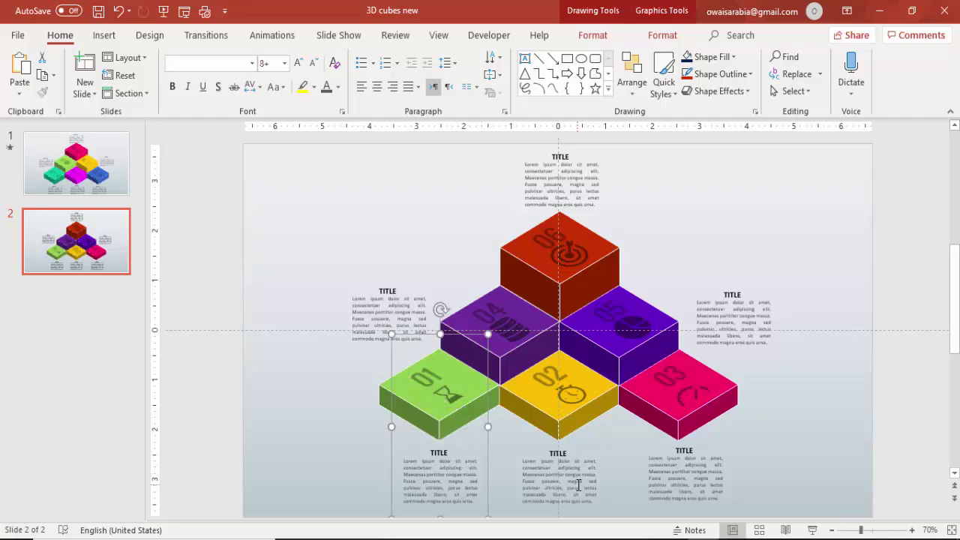
pyautogui.moveTo(460, 410); pyautogui.dragTo(390, 407)
pyautogui.hotkey('ctrl', 'z')
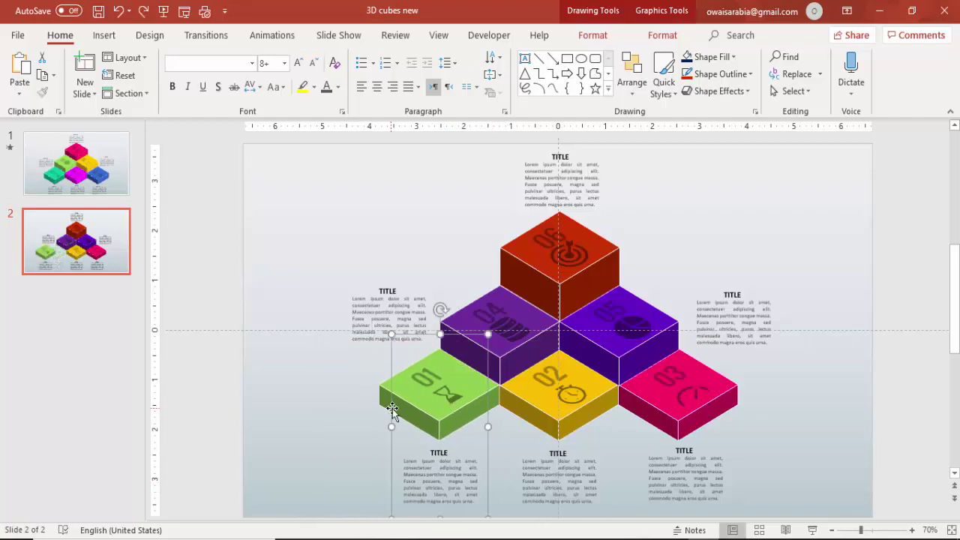
# Group the yellow block 02 with its number, stopwatch icon and the caption below it
pyautogui.click(550, 369)
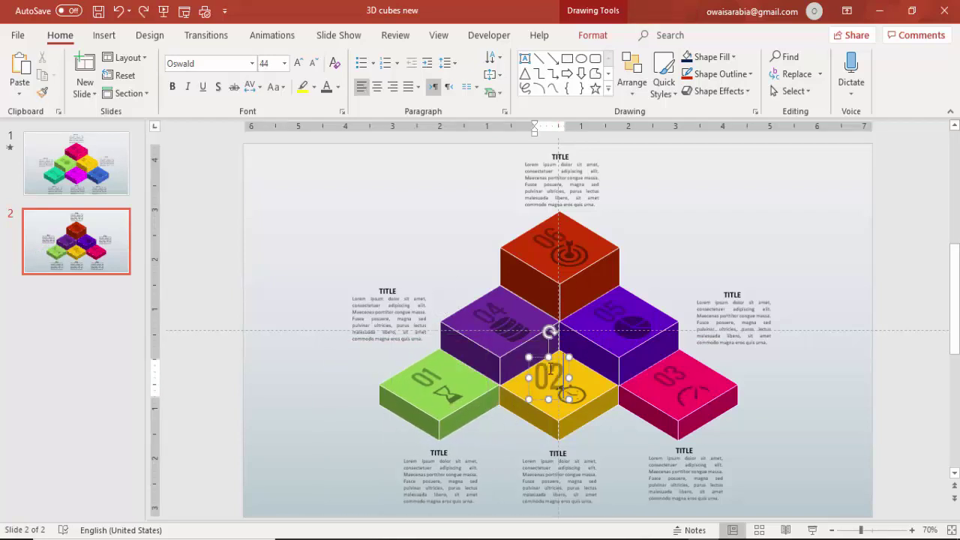
pyautogui.keyDown('shift'); pyautogui.click(572, 394); pyautogui.keyUp('shift')
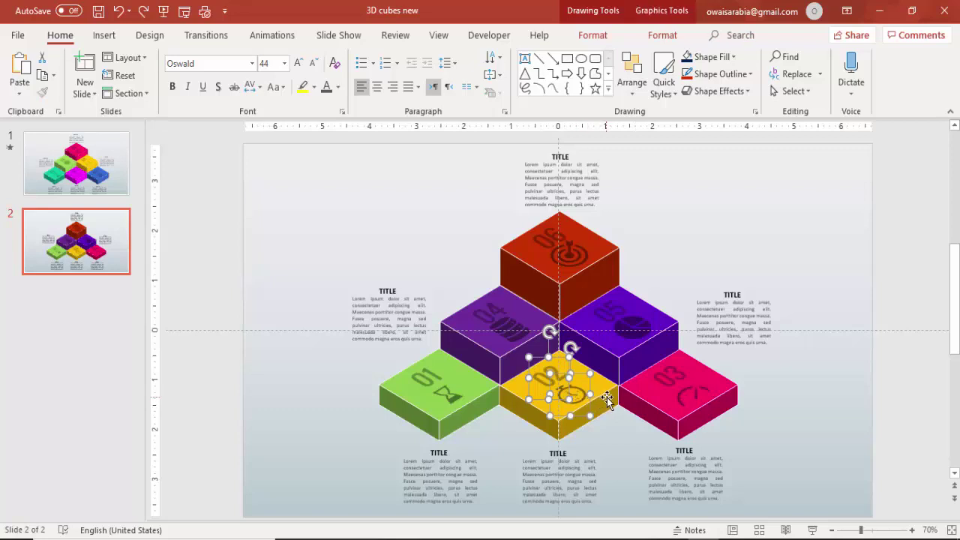
pyautogui.hotkey('ctrl', 'g')
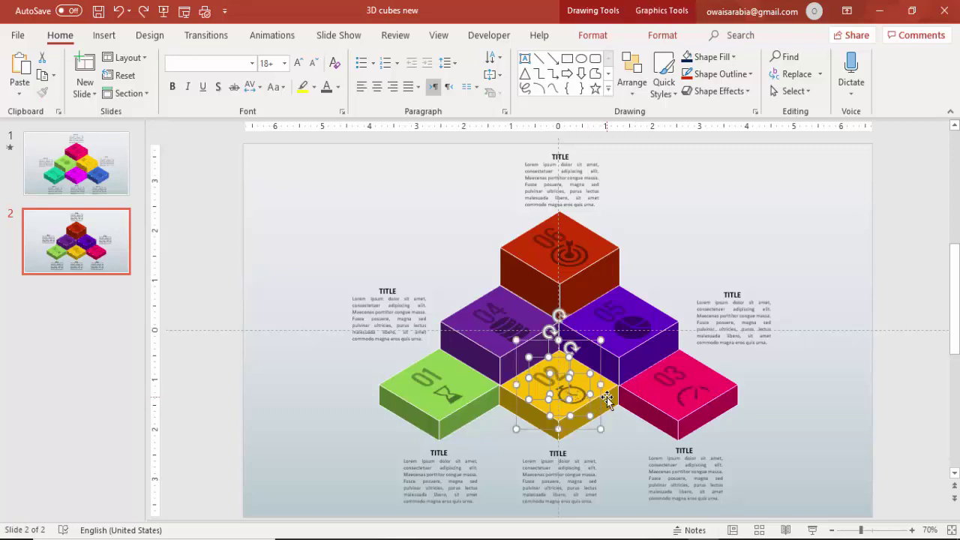
pyautogui.keyDown('shift'); pyautogui.click(579, 454); pyautogui.keyUp('shift')
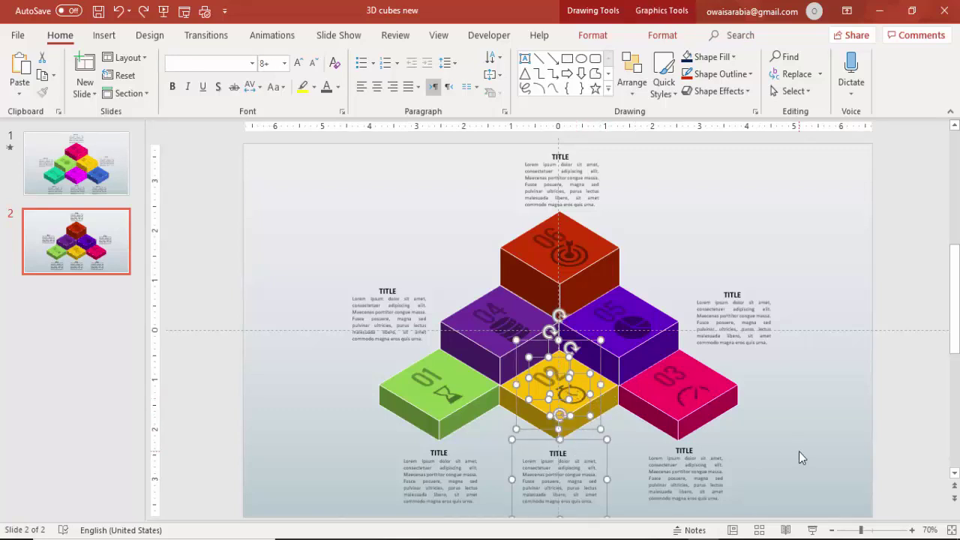
pyautogui.hotkey('ctrl', 'g')
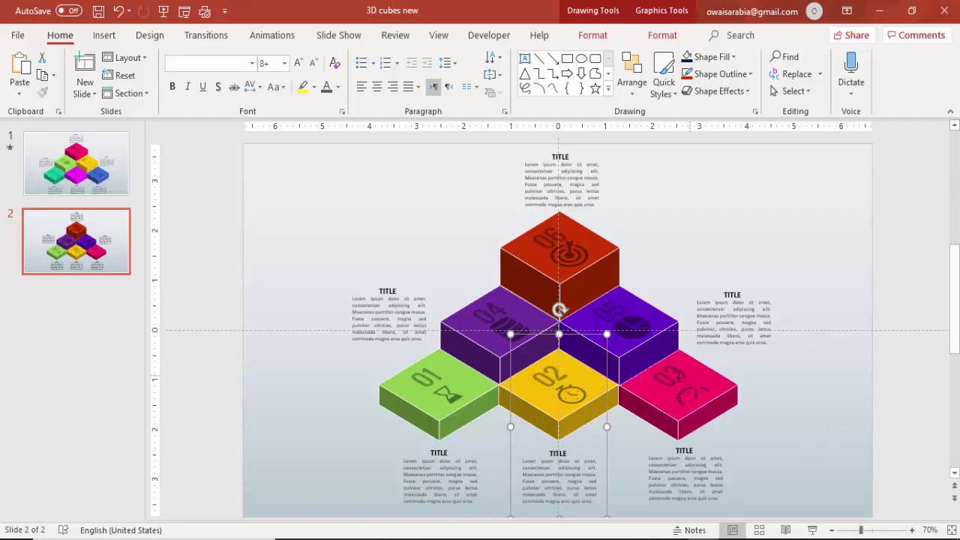
# Group the pink block 03 with its number, gauge icon and the caption below it
pyautogui.click(679, 379)
pyautogui.keyDown('shift'); pyautogui.click(726, 394); pyautogui.keyUp('shift')
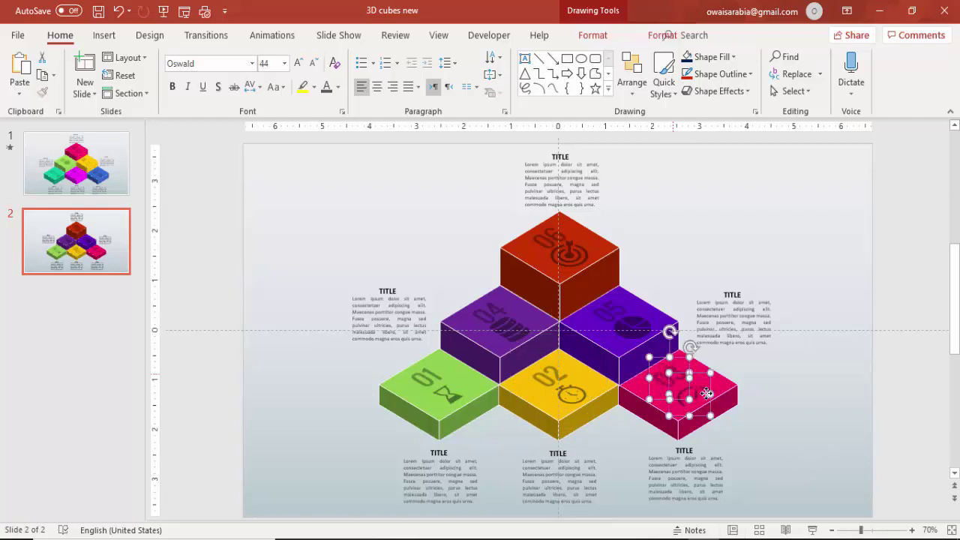
pyautogui.keyDown('shift'); pyautogui.click(718, 459); pyautogui.keyUp('shift')
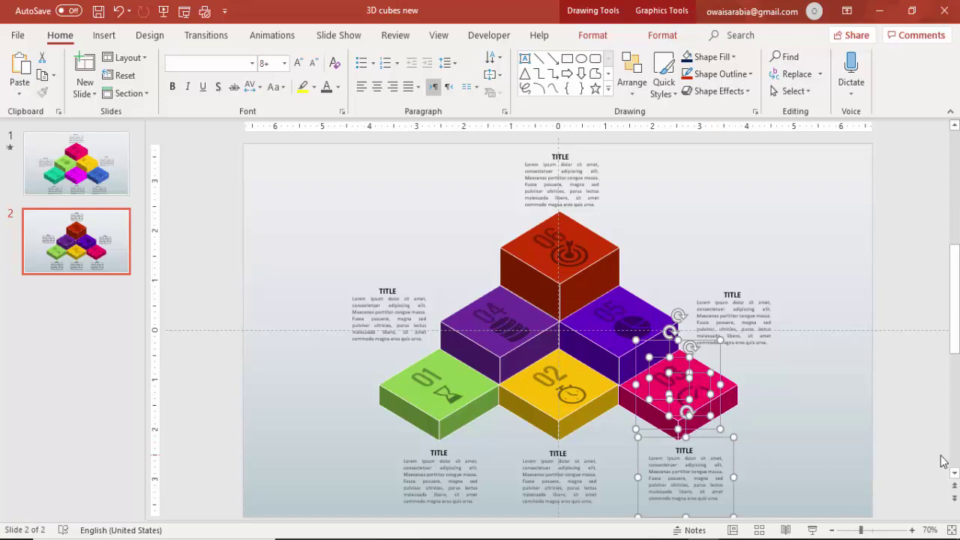
pyautogui.hotkey('ctrl', 'g')
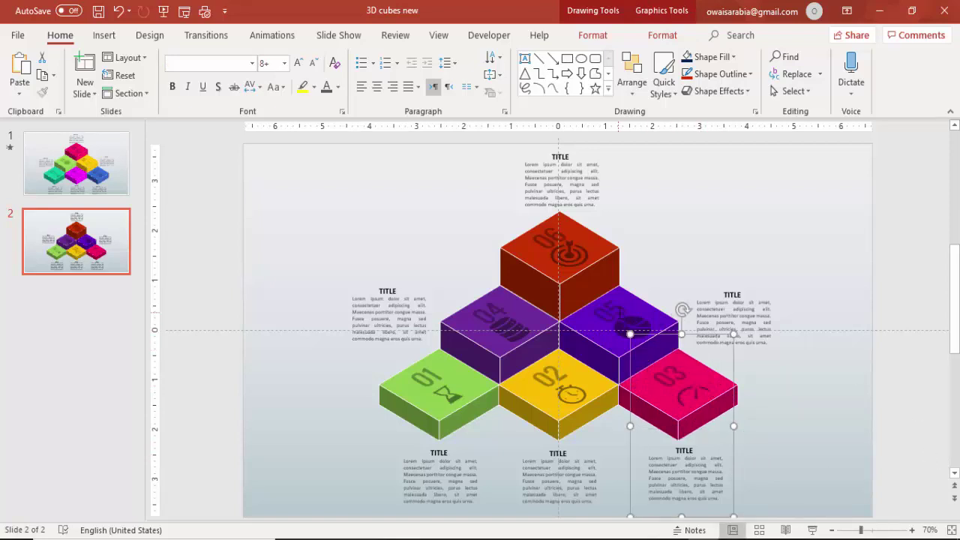
# Group block 05 with its number, icon and the caption on its outer side
pyautogui.click(630, 333)
pyautogui.keyDown('shift'); pyautogui.click(634, 323); pyautogui.keyUp('shift')
pyautogui.keyDown('shift'); pyautogui.click(683, 330); pyautogui.keyUp('shift')
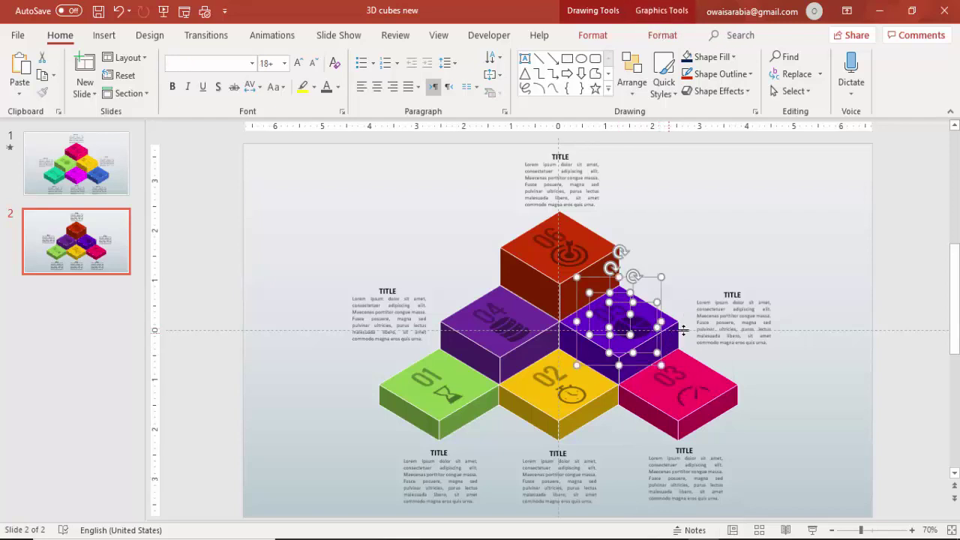
pyautogui.keyDown('shift'); pyautogui.click(720, 318); pyautogui.keyUp('shift')
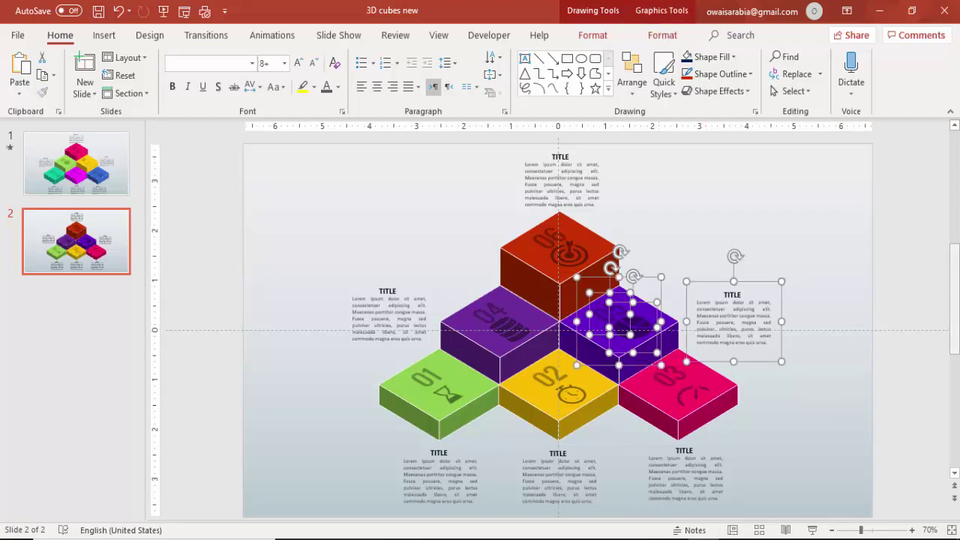
pyautogui.hotkey('ctrl', 'g')
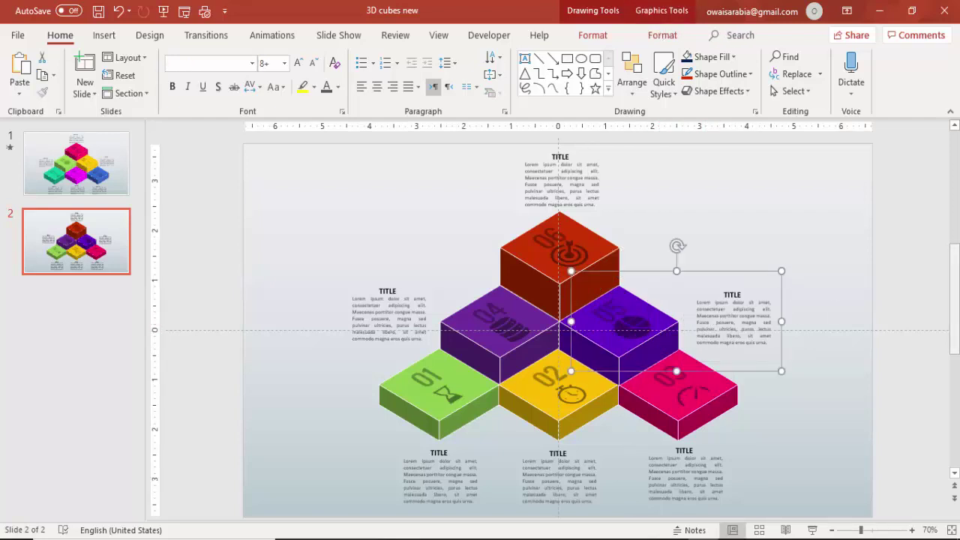
# Group the purple block 04 with its number, icon and the caption on its outer side
pyautogui.click(492, 324)
pyautogui.keyDown('shift'); pyautogui.click(528, 337); pyautogui.keyUp('shift')
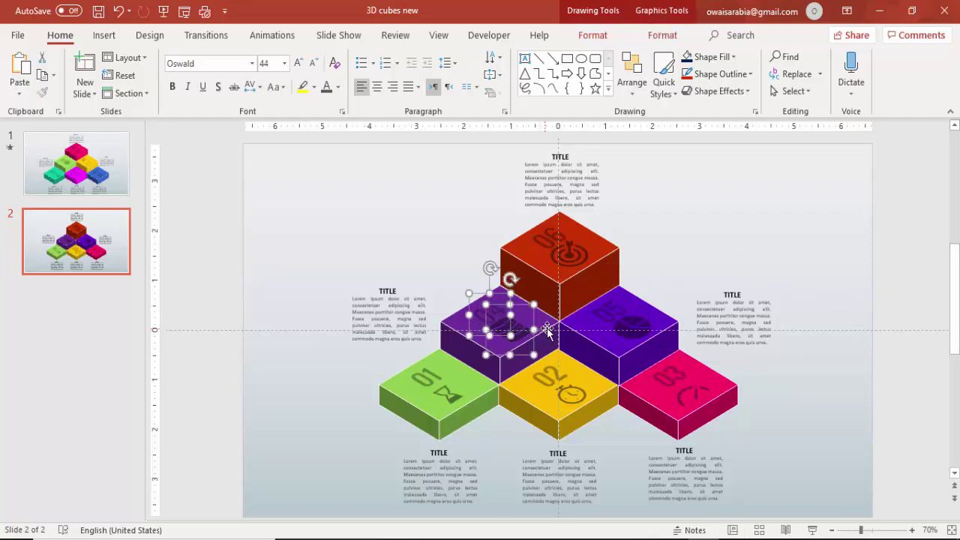
pyautogui.keyDown('shift'); pyautogui.click(518, 300); pyautogui.keyUp('shift')
pyautogui.keyDown('shift'); pyautogui.click(389, 315); pyautogui.keyUp('shift')
pyautogui.hotkey('ctrl', 'g')
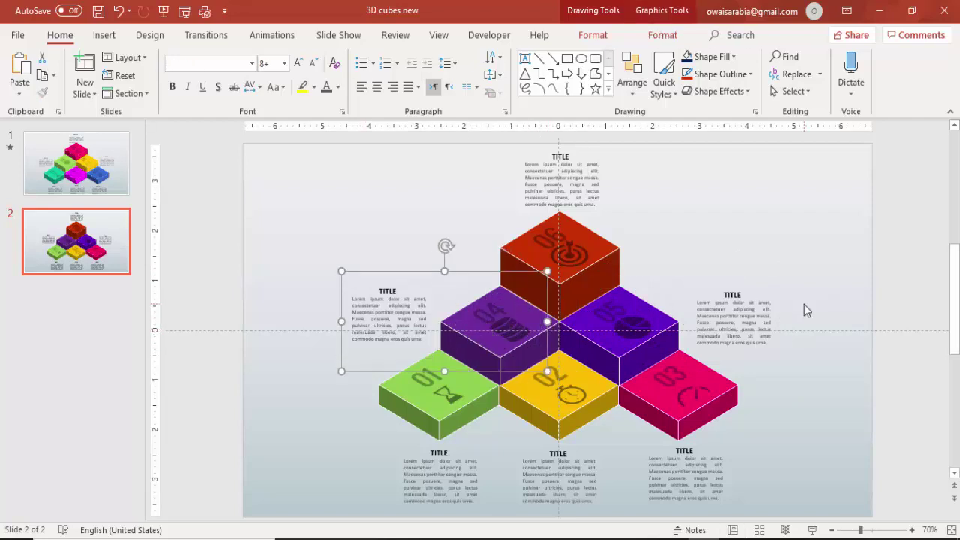
# Group the red block 06 with its number, target icon and the caption above it
pyautogui.click(566, 215)
pyautogui.keyDown('shift'); pyautogui.click(575, 252); pyautogui.keyUp('shift')
pyautogui.keyDown('shift'); pyautogui.click(604, 259); pyautogui.keyUp('shift')
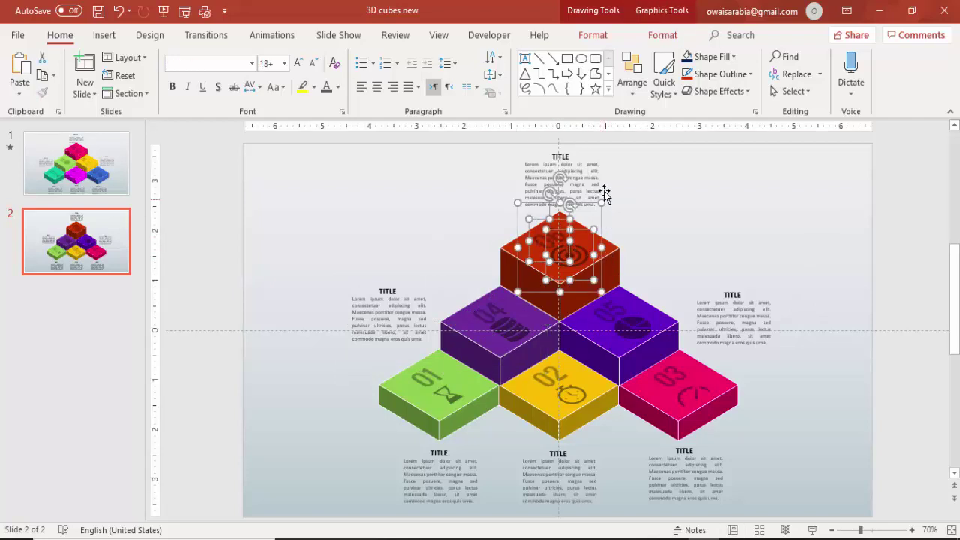
pyautogui.keyDown('shift'); pyautogui.click(605, 193); pyautogui.keyUp('shift')
pyautogui.hotkey('ctrl', 'g')
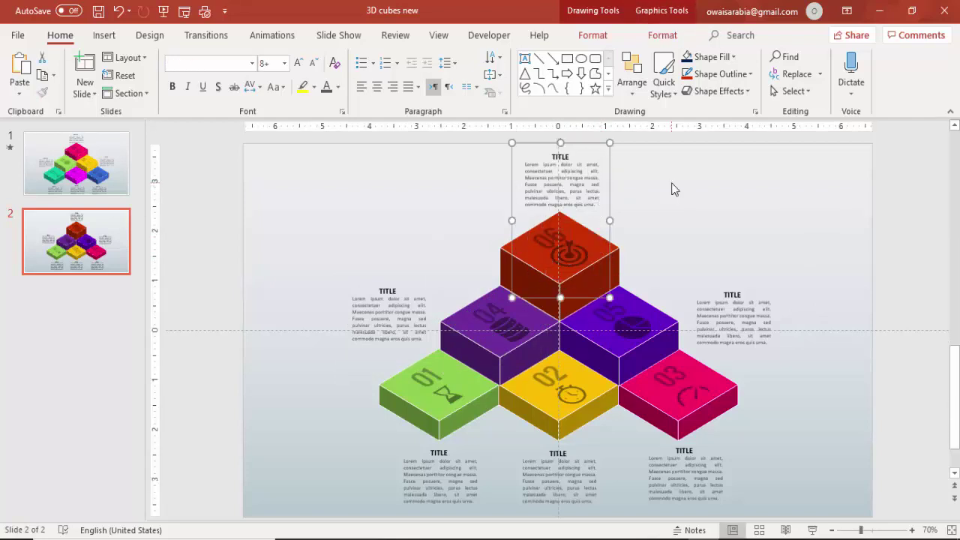
pyautogui.click(672, 189)
pyautogui.moveTo(592, 242); pyautogui.dragTo(707, 223)
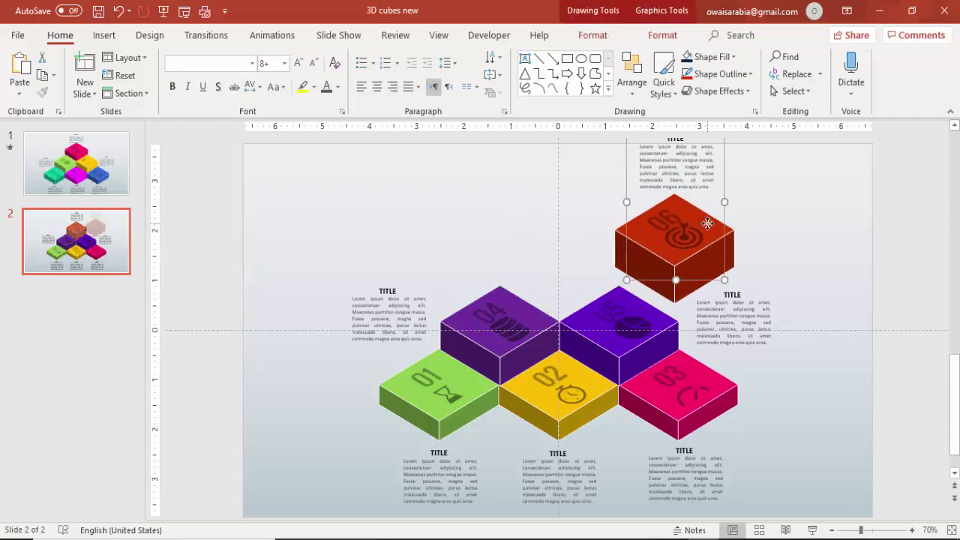
pyautogui.hotkey('ctrl', 'z')
pyautogui.click(690, 227)
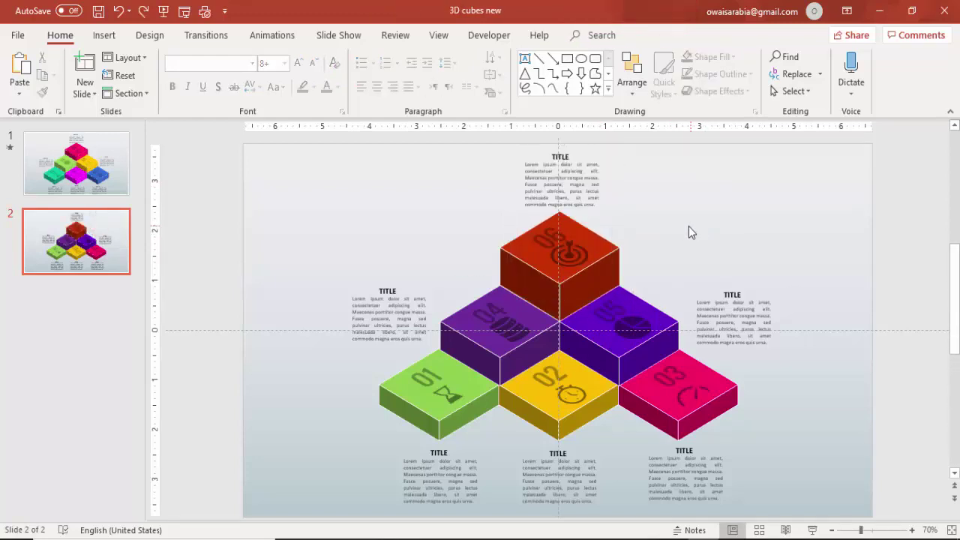
# Open the Animation Pane for the slide
pyautogui.click(252, 39)
pyautogui.click(687, 58)
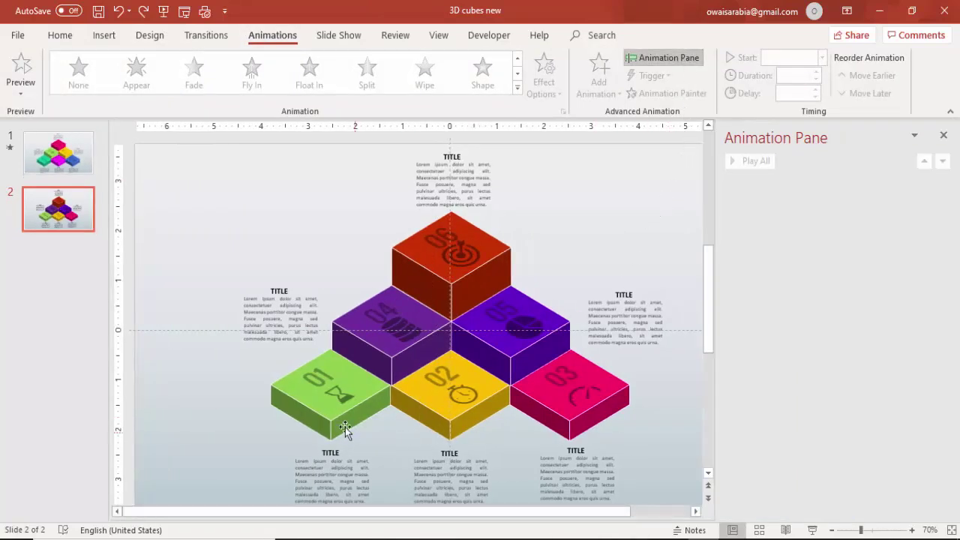
pyautogui.click(341, 425)
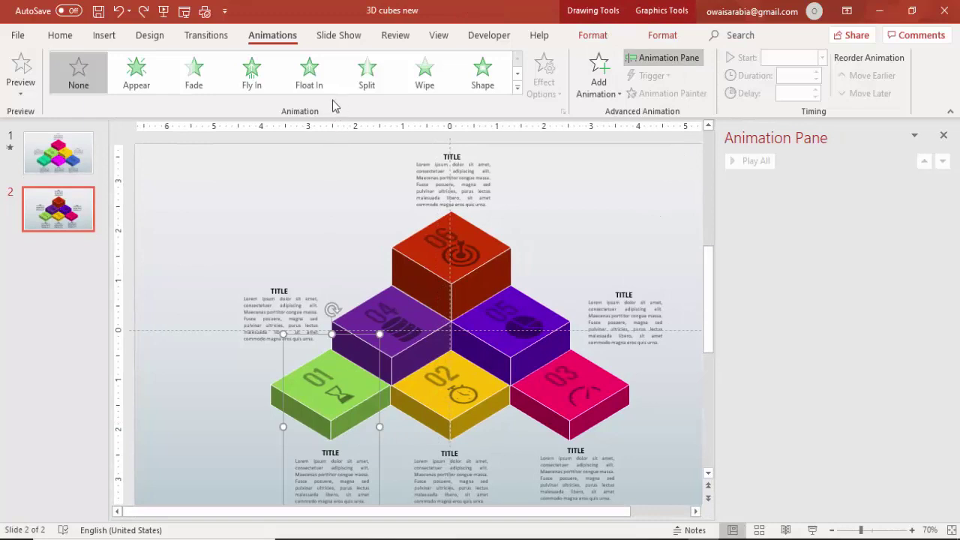
pyautogui.click(253, 87)
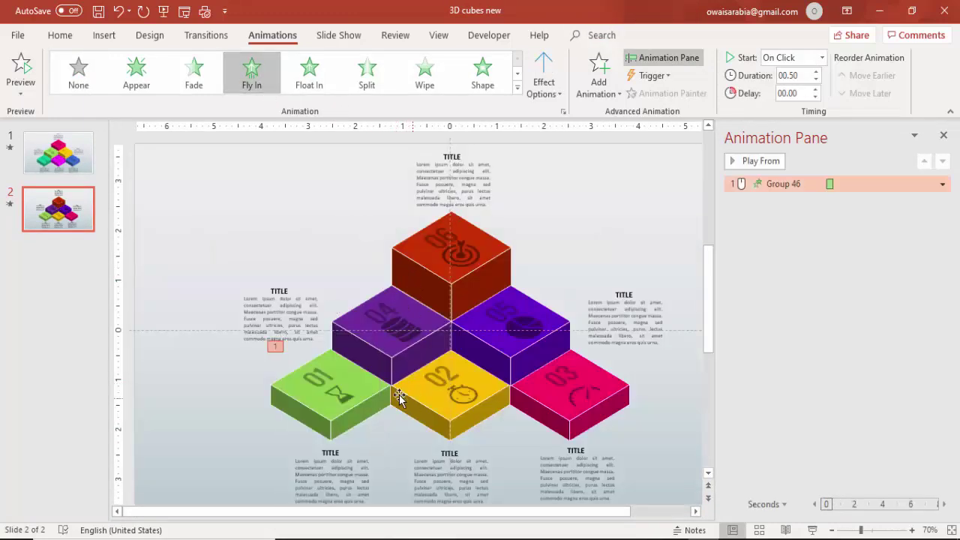
pyautogui.click(302, 396)
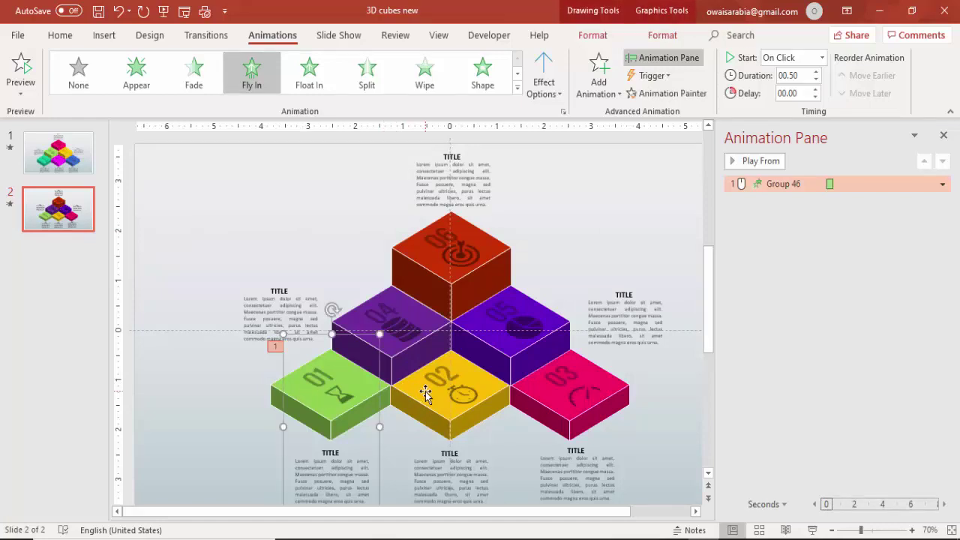
pyautogui.click(740, 183)
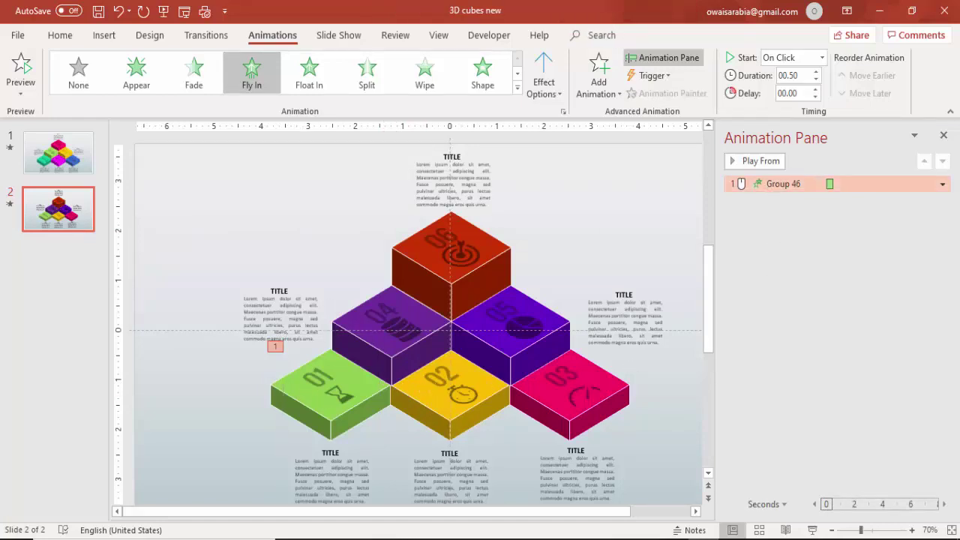
pyautogui.press('Delete')
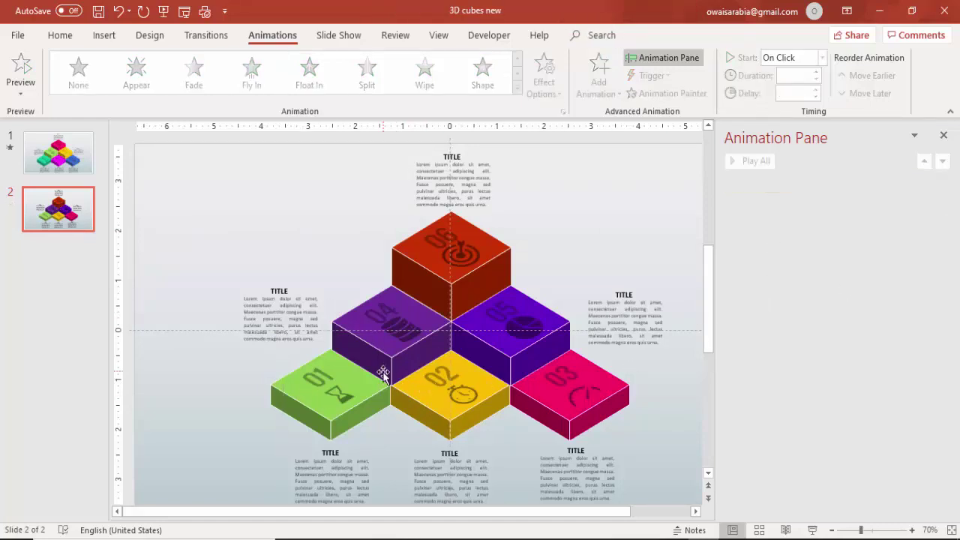
# Apply the Fly In entrance animation to all six block groups together, selected in the order 01, 02, 03, 05, 04, 06
pyautogui.click(380, 370)
pyautogui.click(380, 386)
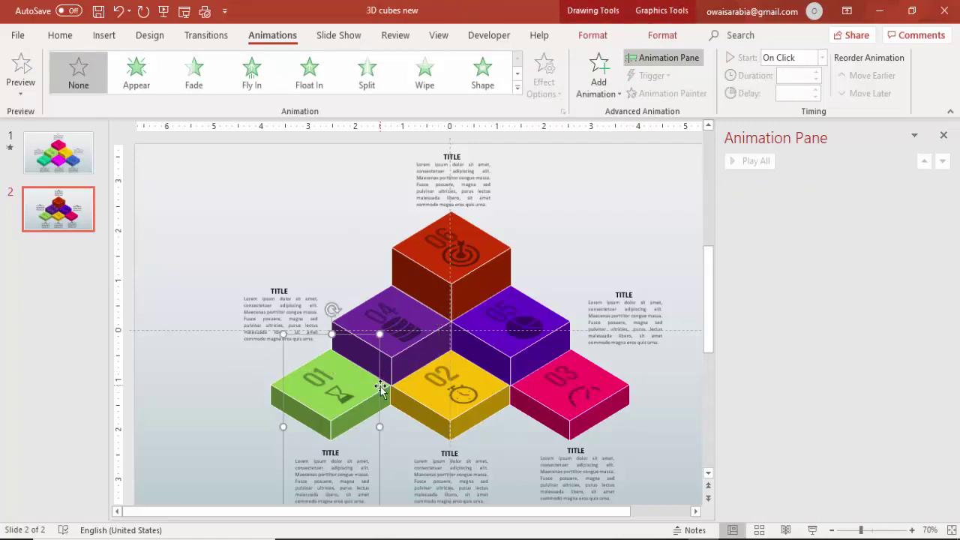
pyautogui.keyDown('shift'); pyautogui.click(433, 405); pyautogui.keyUp('shift')
pyautogui.keyDown('shift'); pyautogui.click(571, 360); pyautogui.keyUp('shift')
pyautogui.keyDown('shift'); pyautogui.click(551, 324); pyautogui.keyUp('shift')
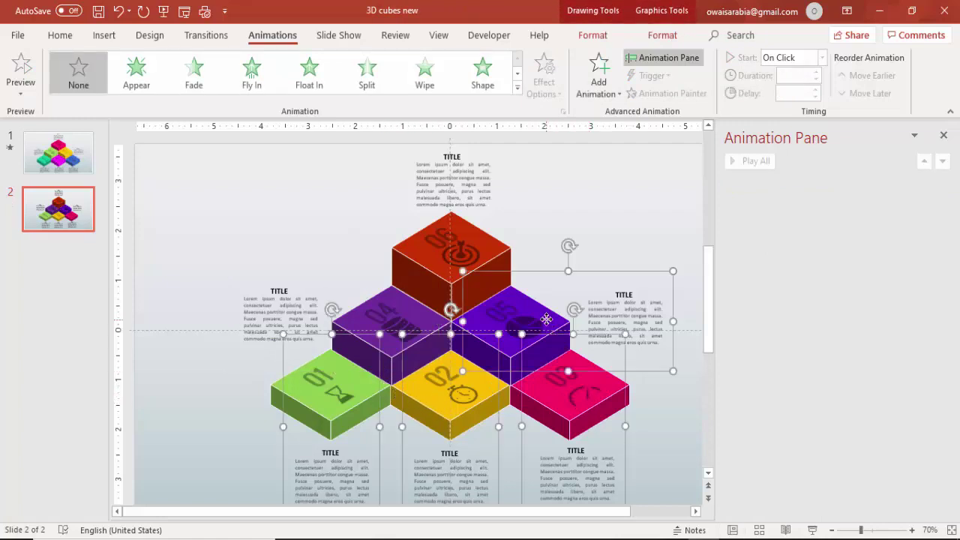
pyautogui.keyDown('shift'); pyautogui.click(413, 309); pyautogui.keyUp('shift')
pyautogui.keyDown('shift'); pyautogui.click(473, 232); pyautogui.keyUp('shift')
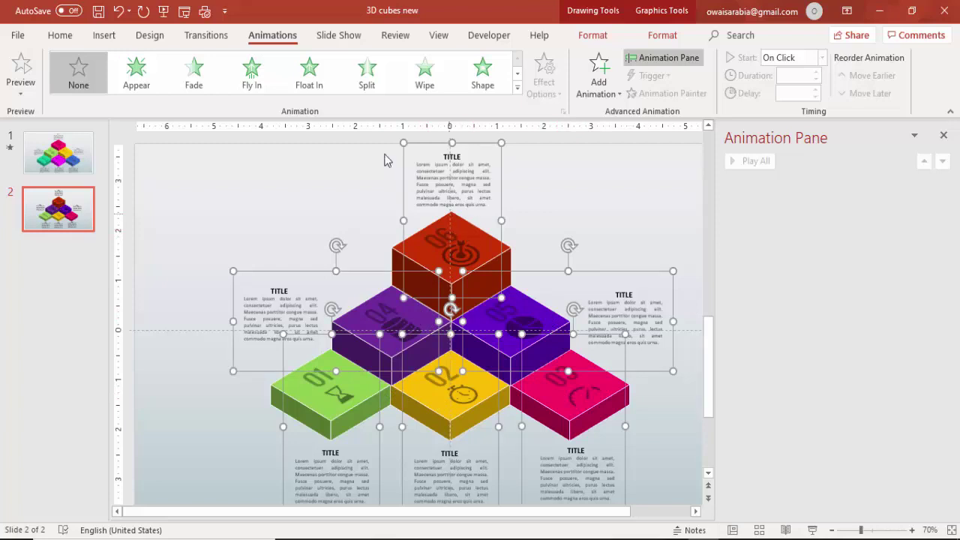
pyautogui.click(257, 85)
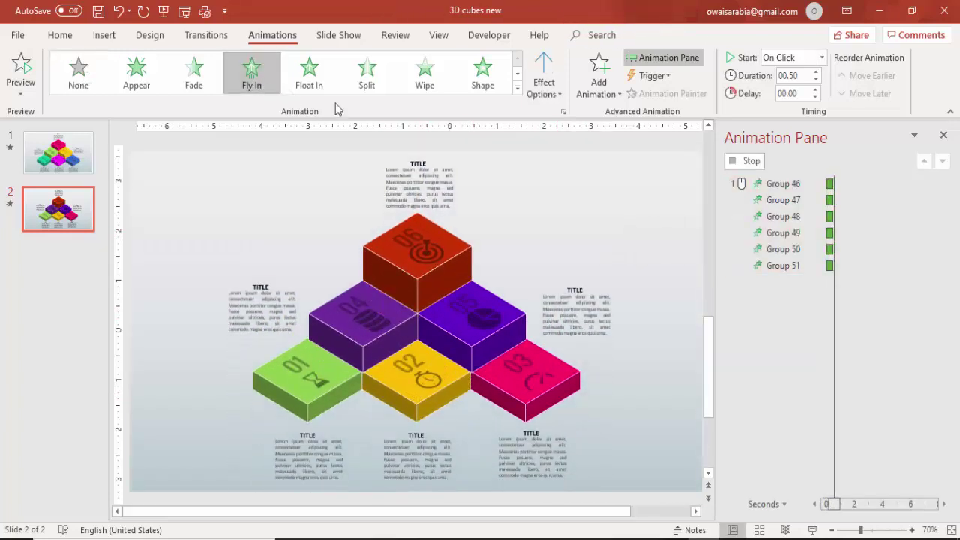
# Set all six block groups' Fly In animations to start On Click
pyautogui.click(822, 59)
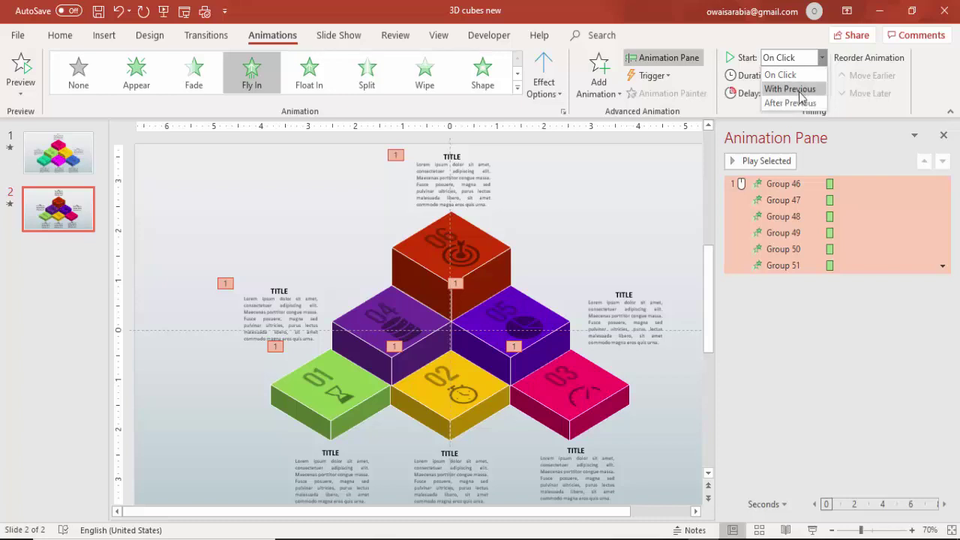
pyautogui.click(784, 75)
pyautogui.click(796, 309)
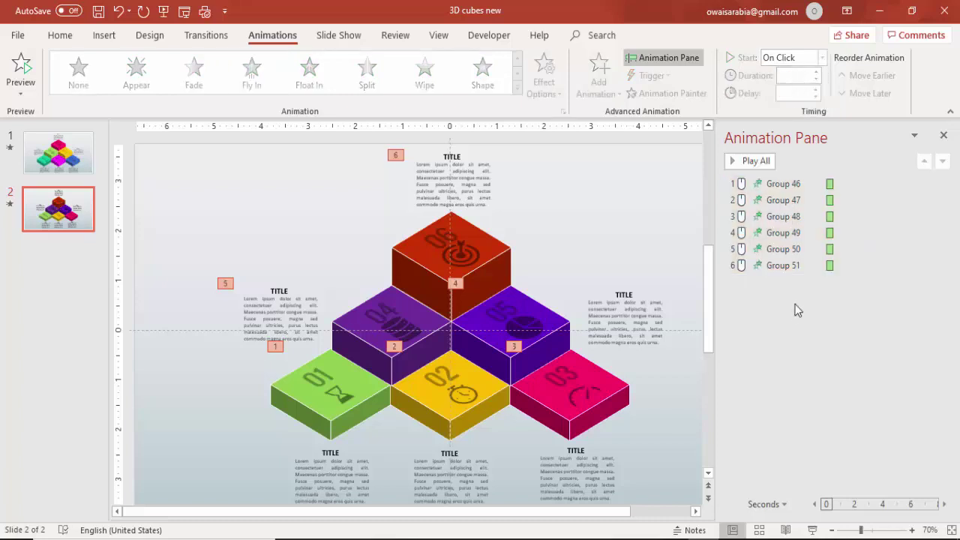
# Reorder the animations so purple block 04's group plays before block 05's, and preview the whole sequence
pyautogui.click(732, 161)
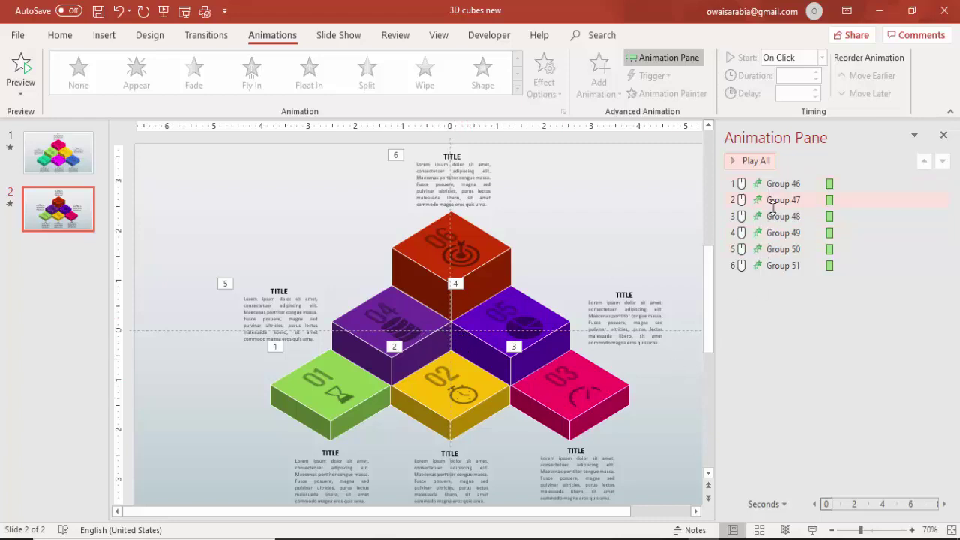
pyautogui.click(746, 161)
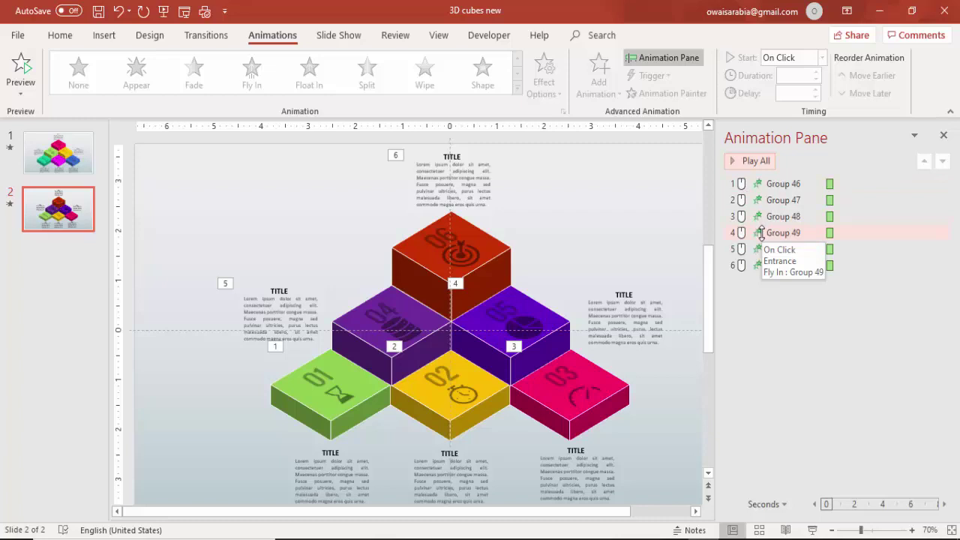
pyautogui.moveTo(761, 248); pyautogui.dragTo(765, 227)
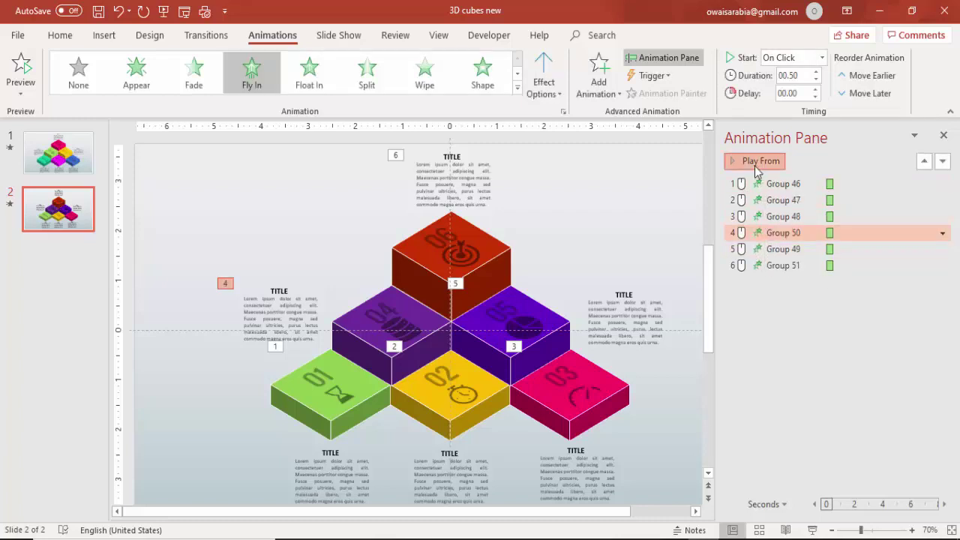
pyautogui.click(754, 164)
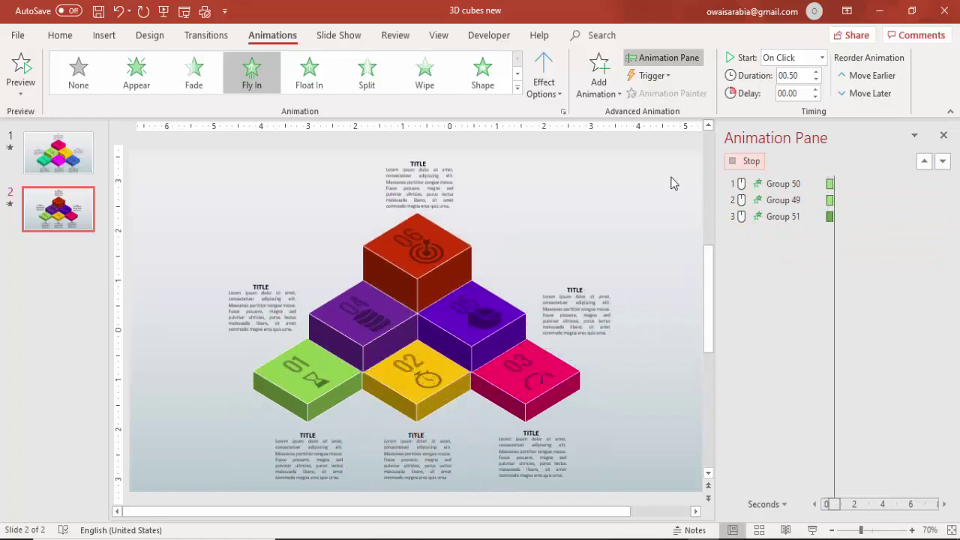
pyautogui.click(695, 145)
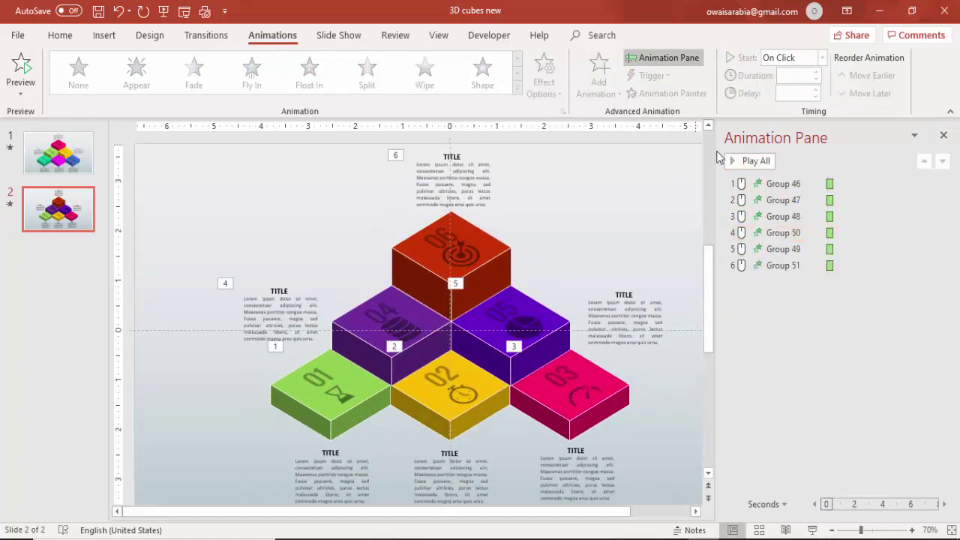
pyautogui.click(741, 162)
# Send the block groups 04, 05 and 06 together to the back, behind the front row of blocks
pyautogui.click(354, 312)
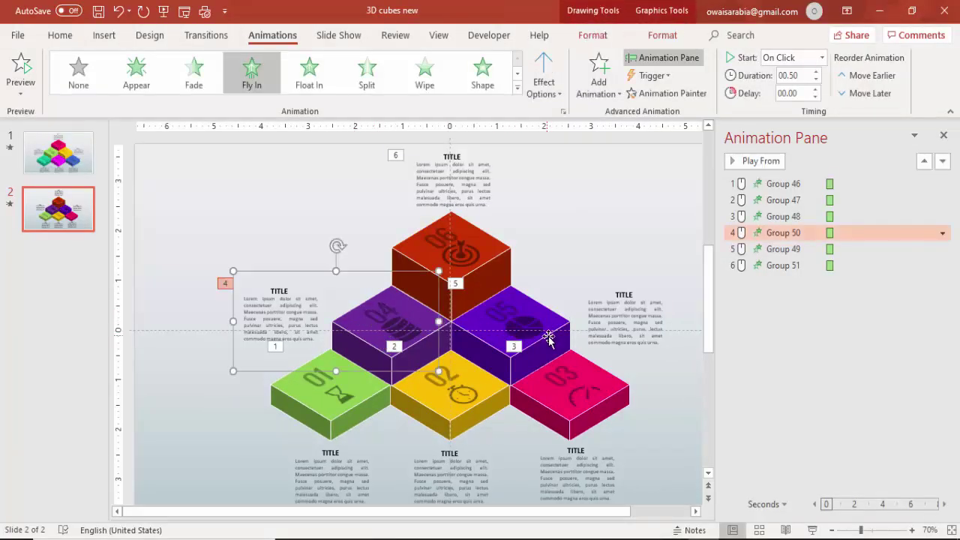
pyautogui.keyDown('shift'); pyautogui.click(574, 342); pyautogui.keyUp('shift')
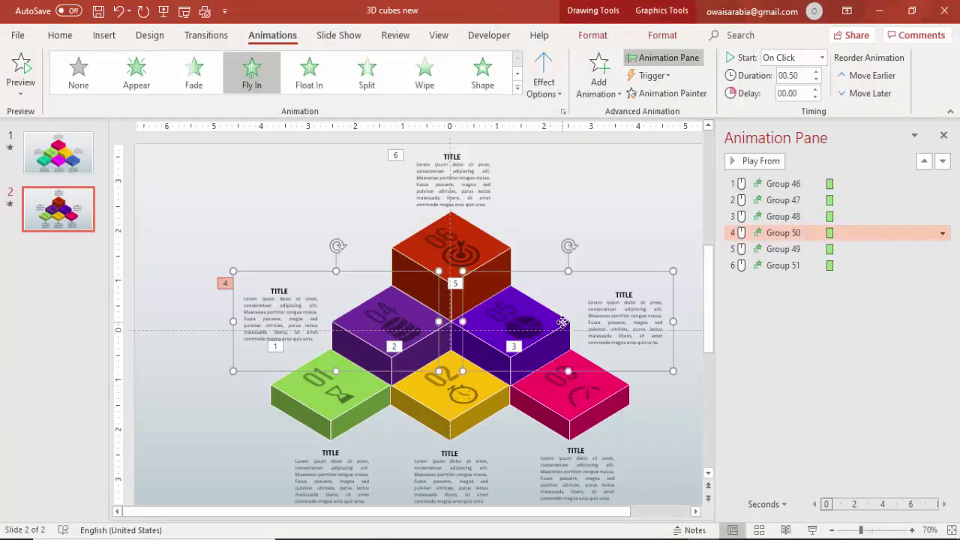
pyautogui.keyDown('shift'); pyautogui.click(504, 252); pyautogui.keyUp('shift')
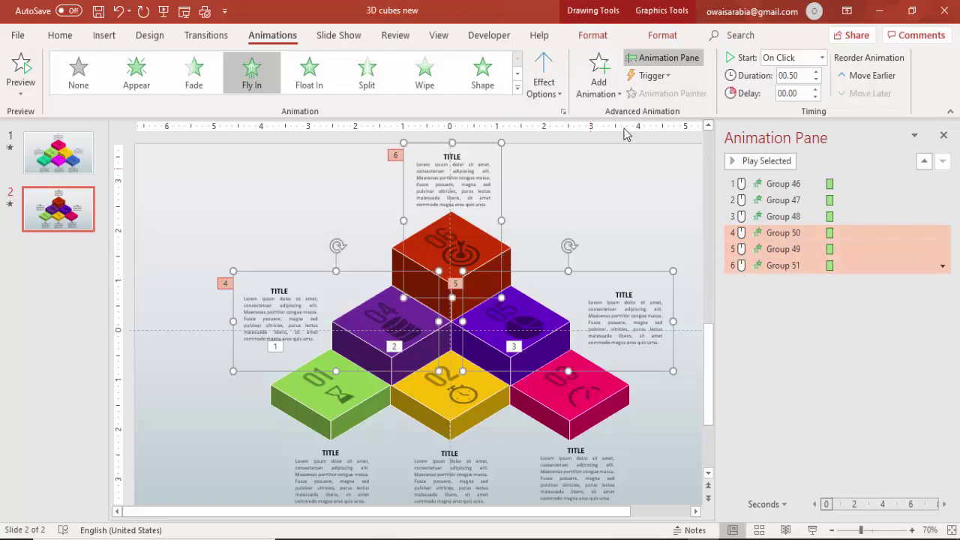
pyautogui.click(660, 37)
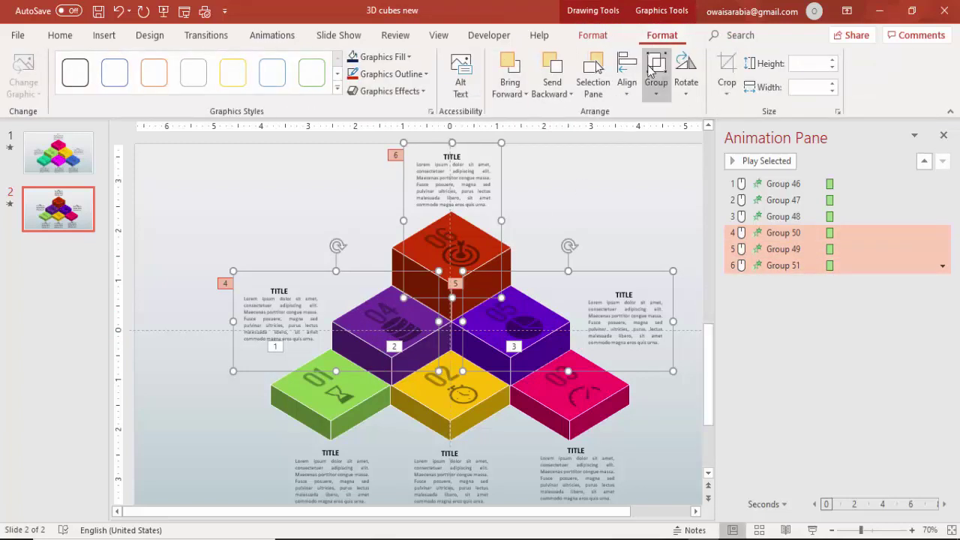
pyautogui.click(535, 93)
pyautogui.click(574, 130)
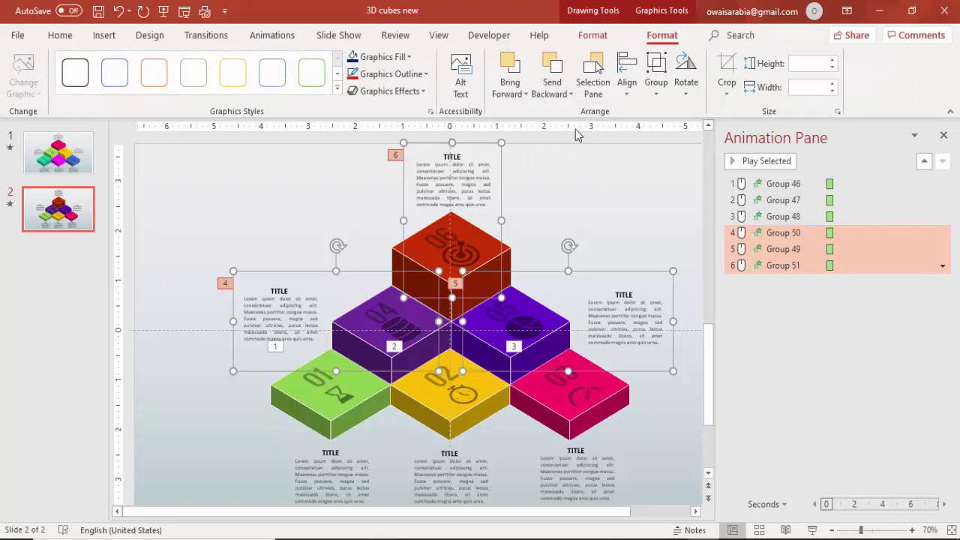
pyautogui.click(588, 160)
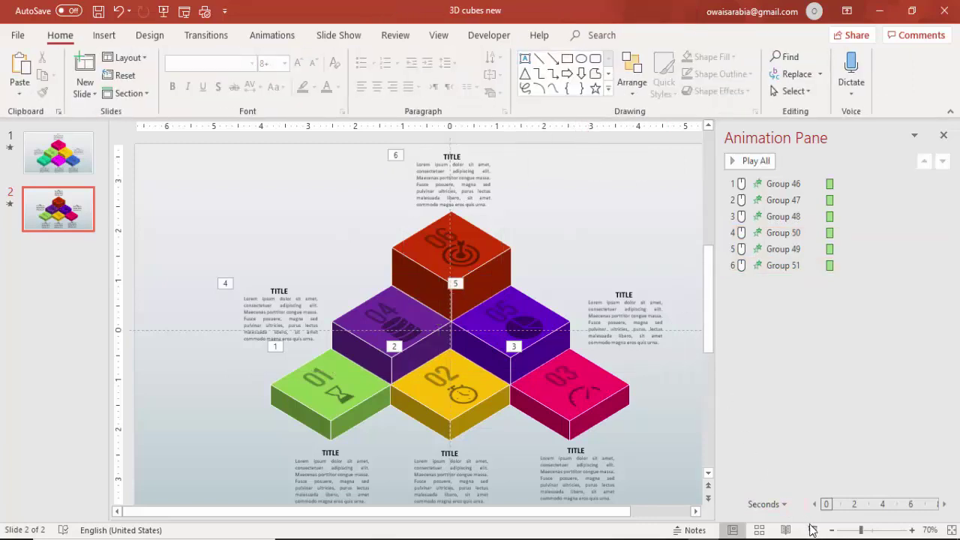